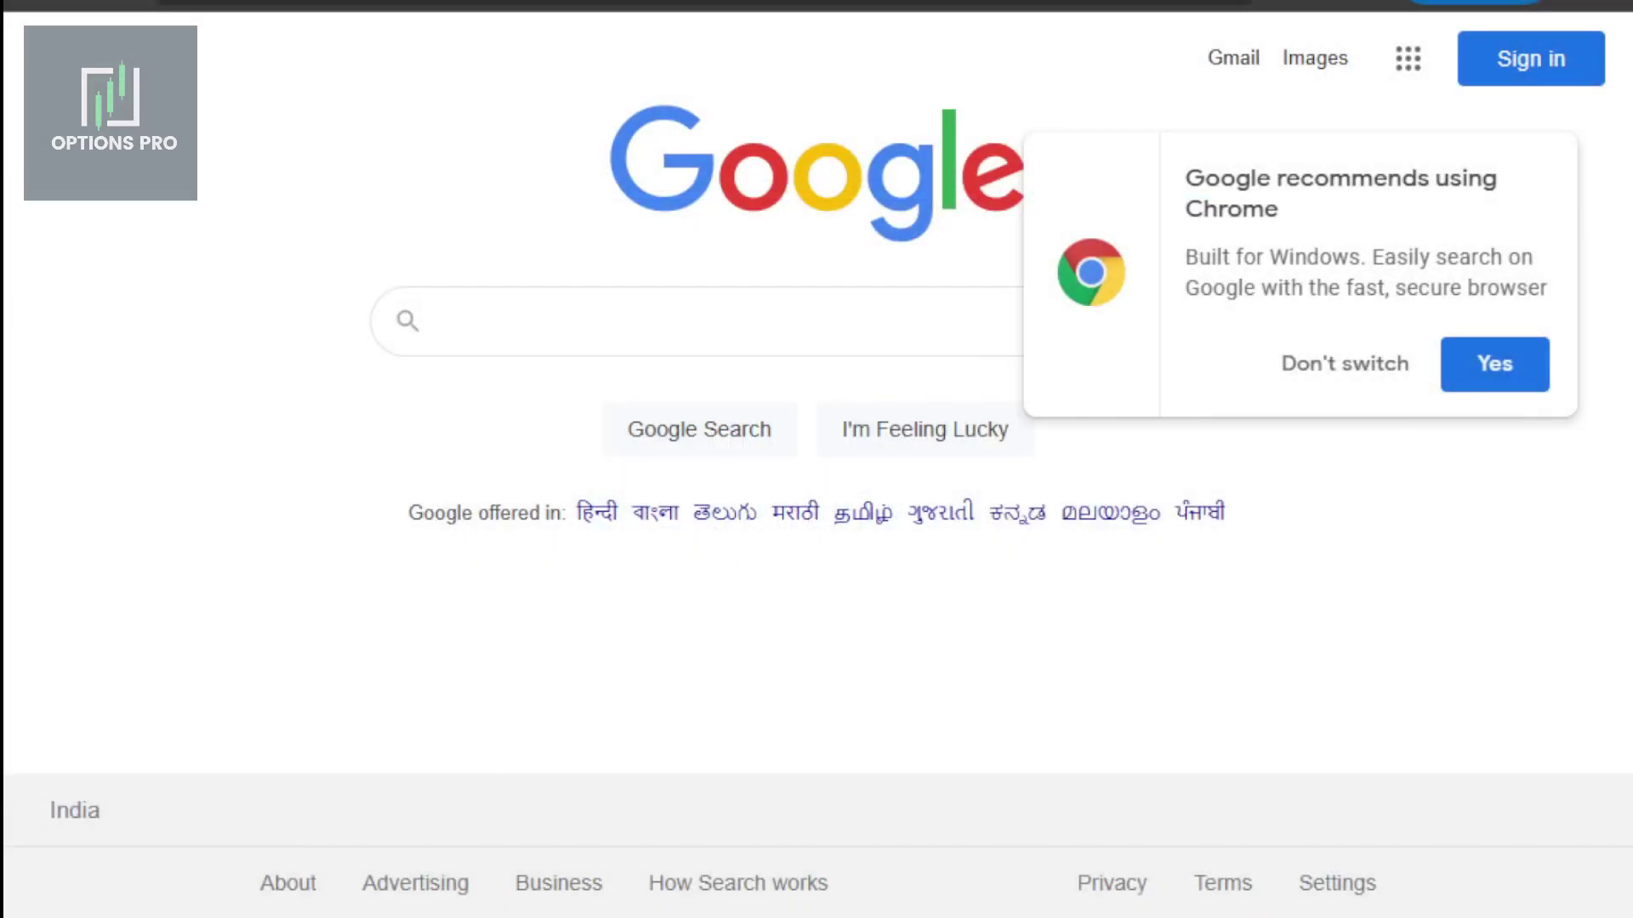
Search Google for 'opstra' to list Opstra Options Analytics.
click(673, 321)
text(op)
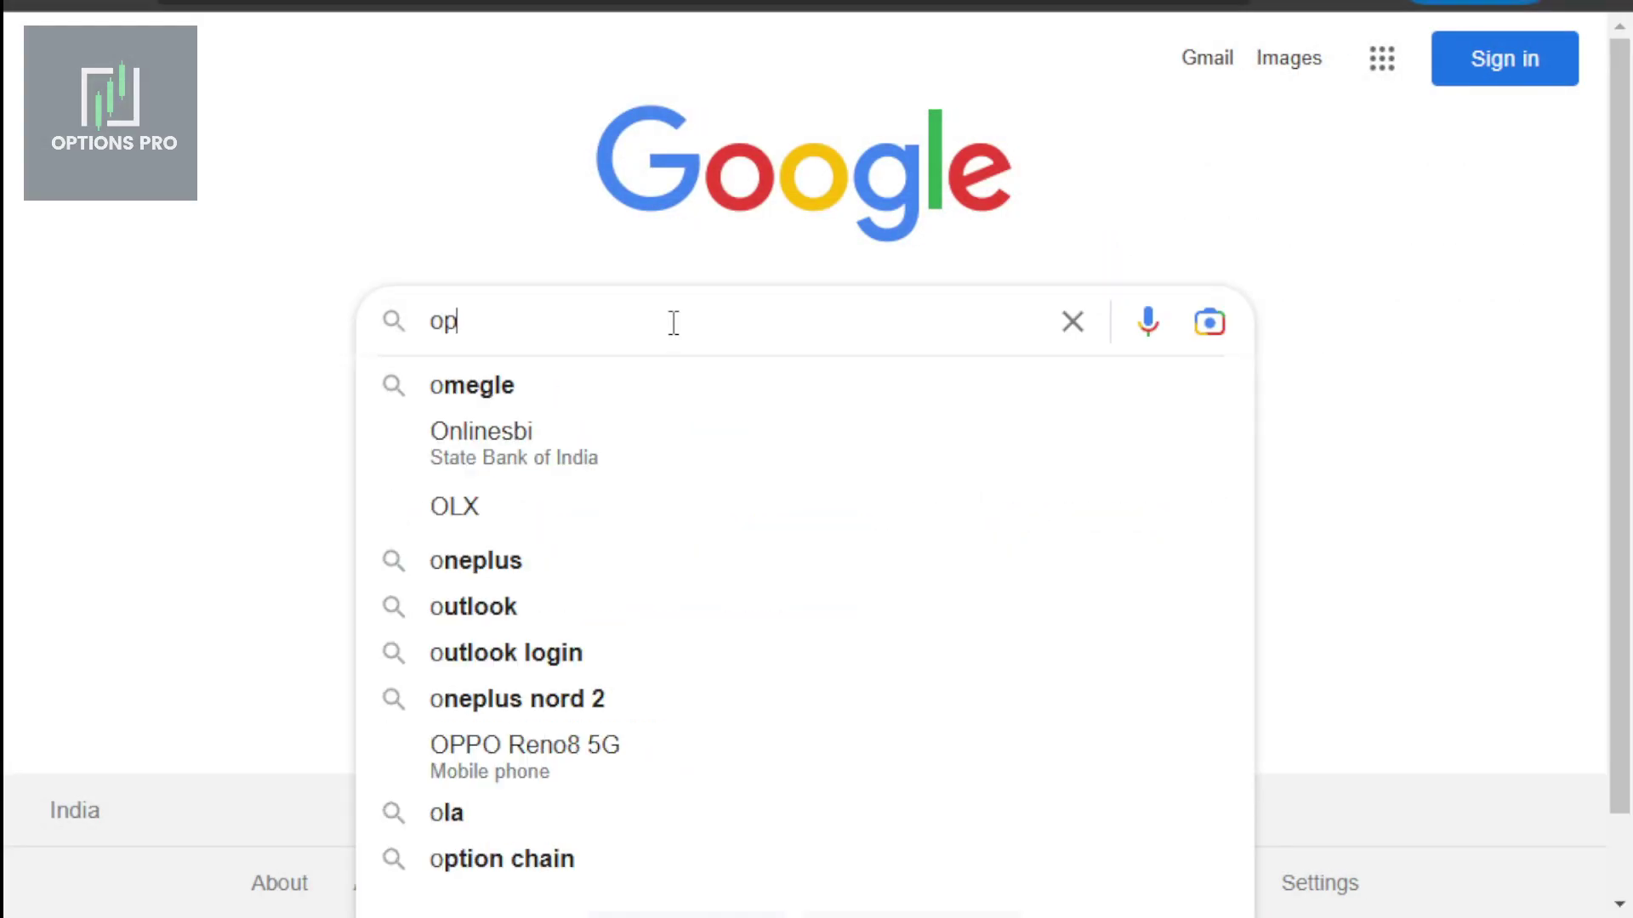
text(stra)
key(Return)
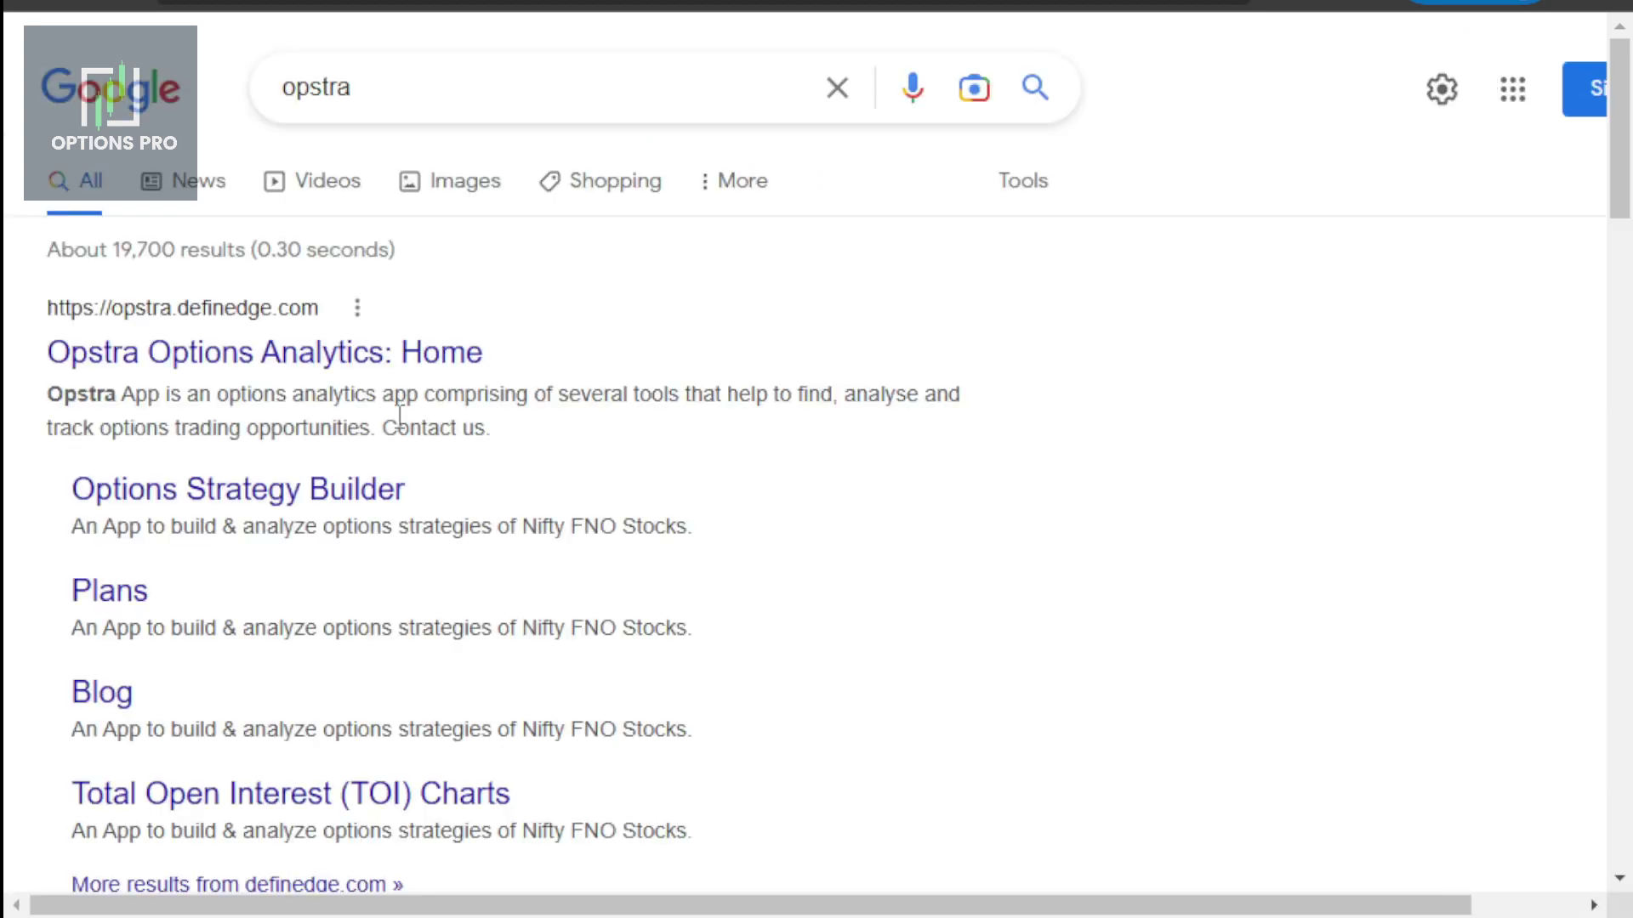
Open the Opstra result and sign in to Definedge with a Google account.
click(298, 370)
click(1445, 75)
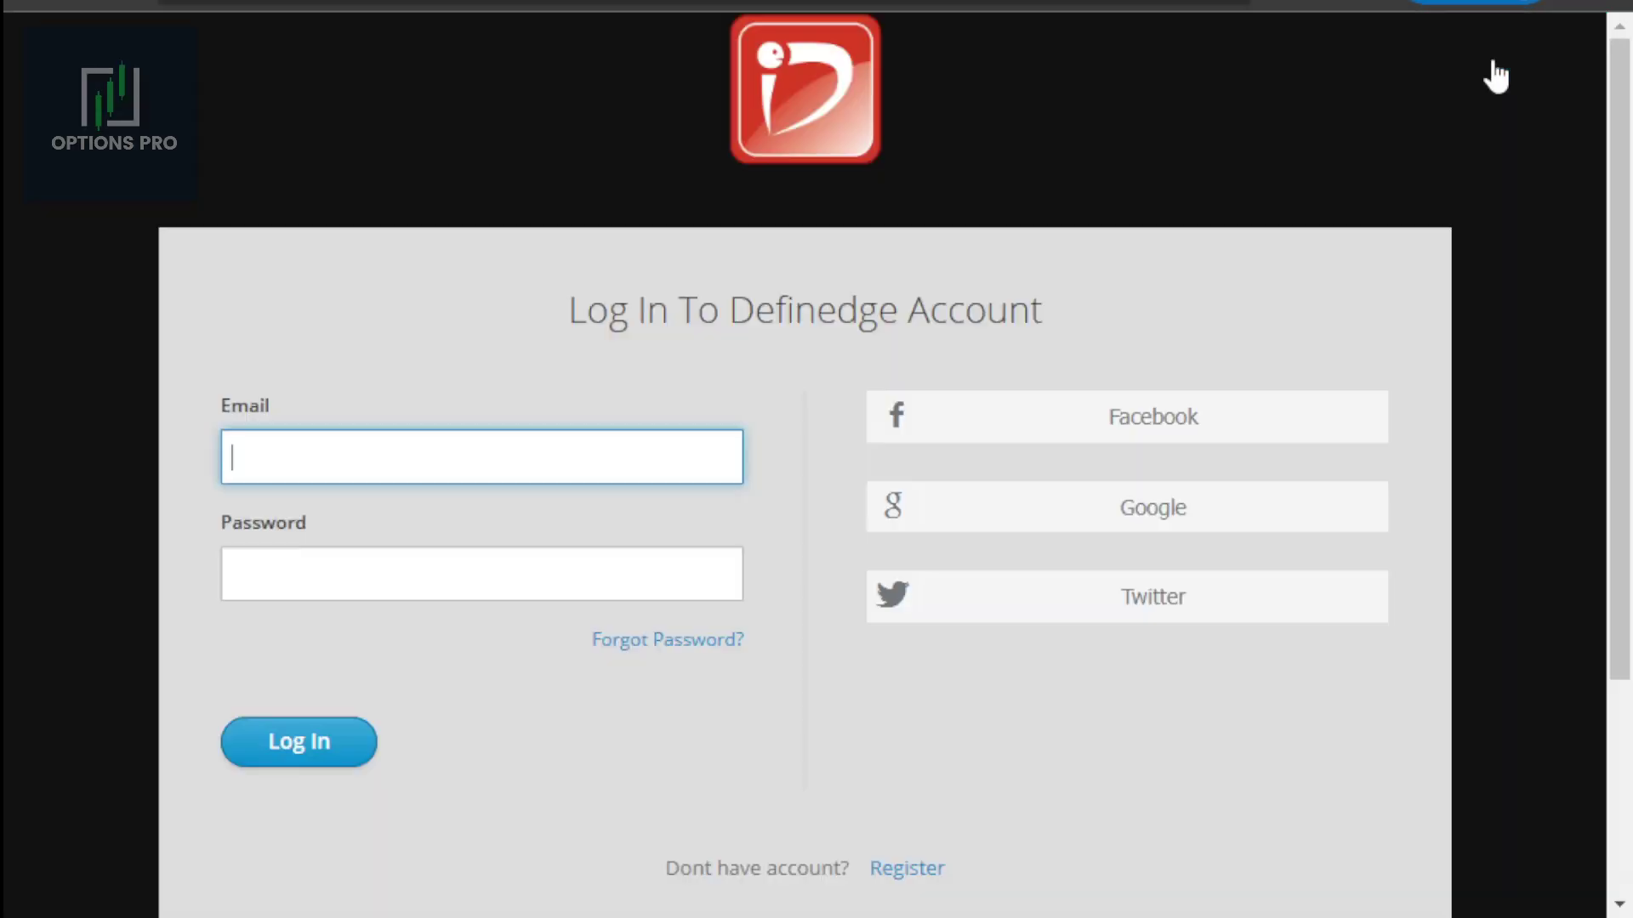
click(1159, 521)
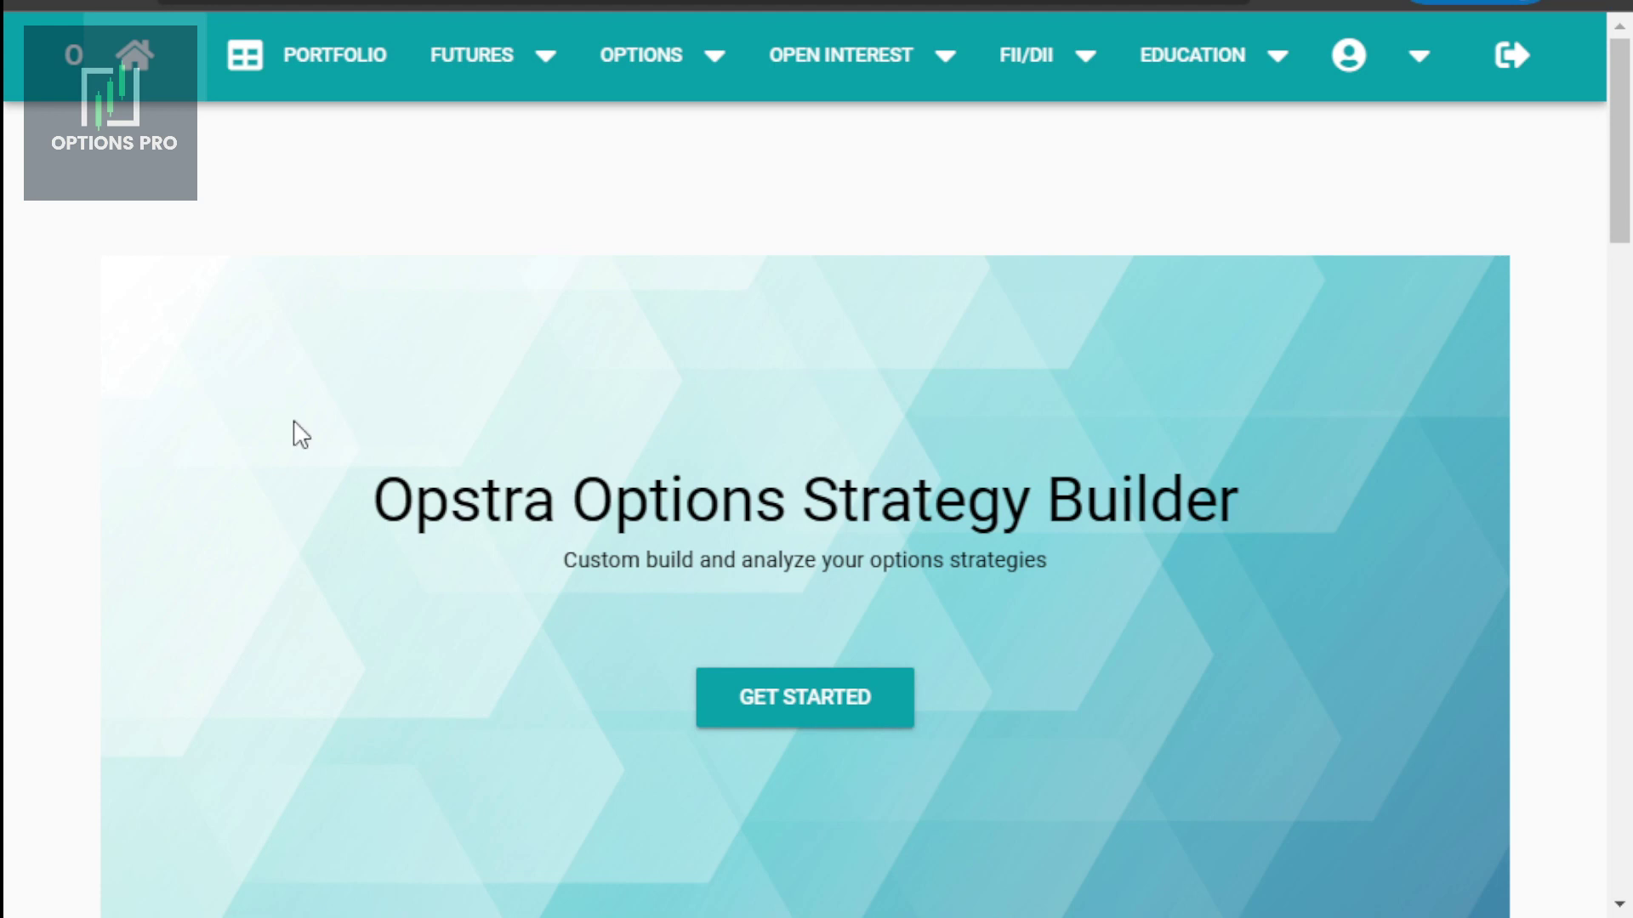
Open the FII/DII Cash Market page and scroll through its activity data.
click(1192, 54)
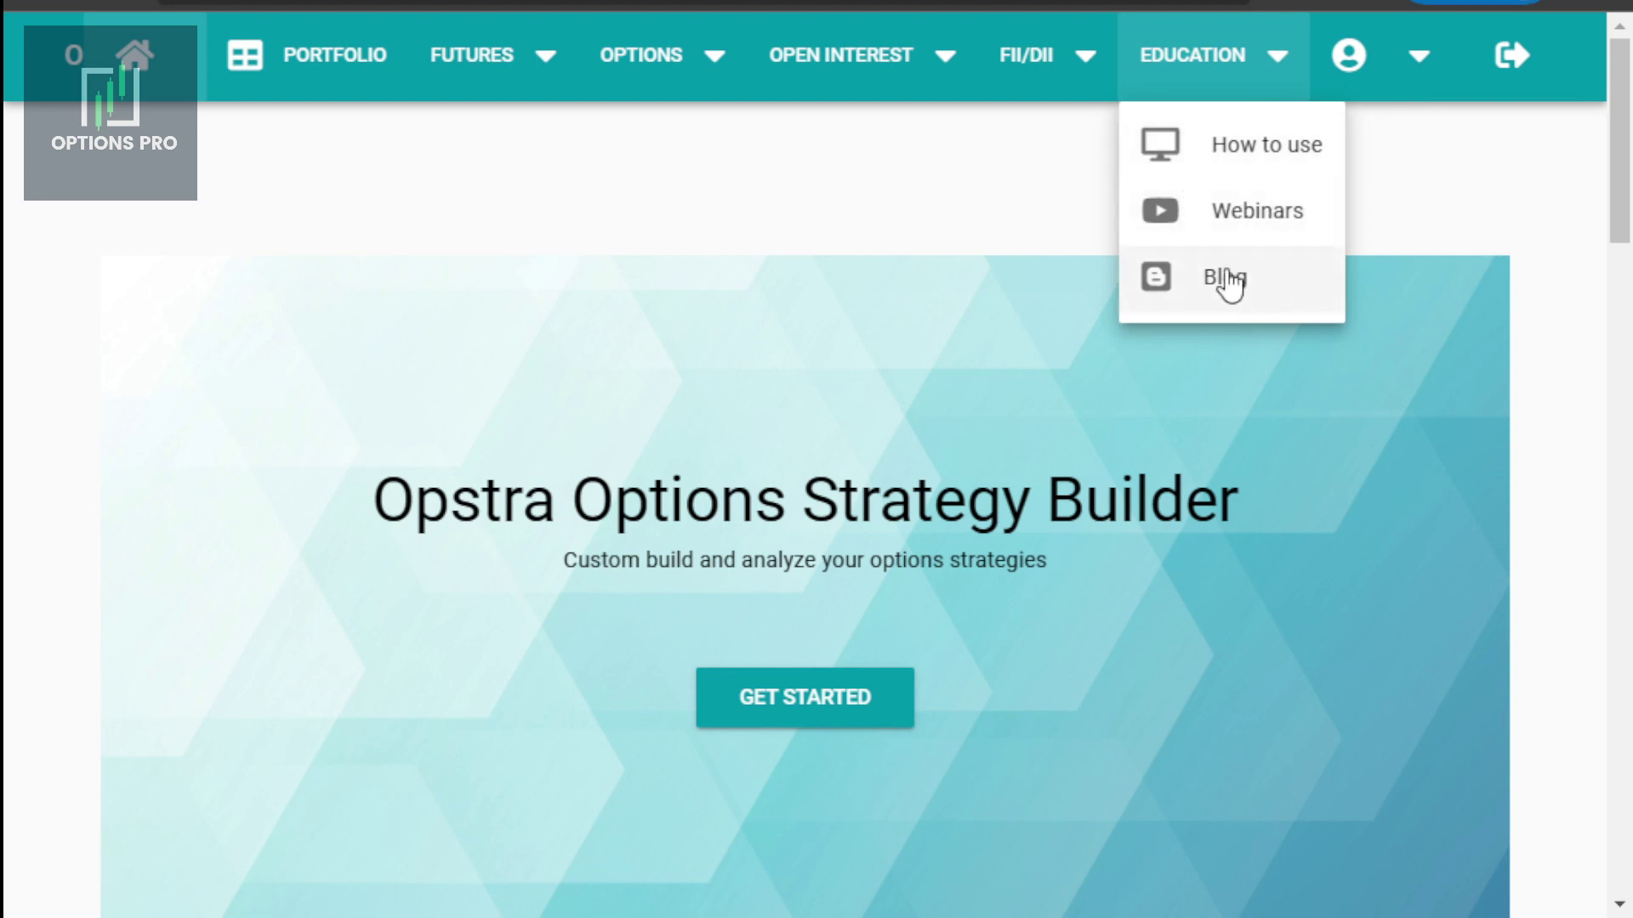
click(1029, 54)
click(1143, 159)
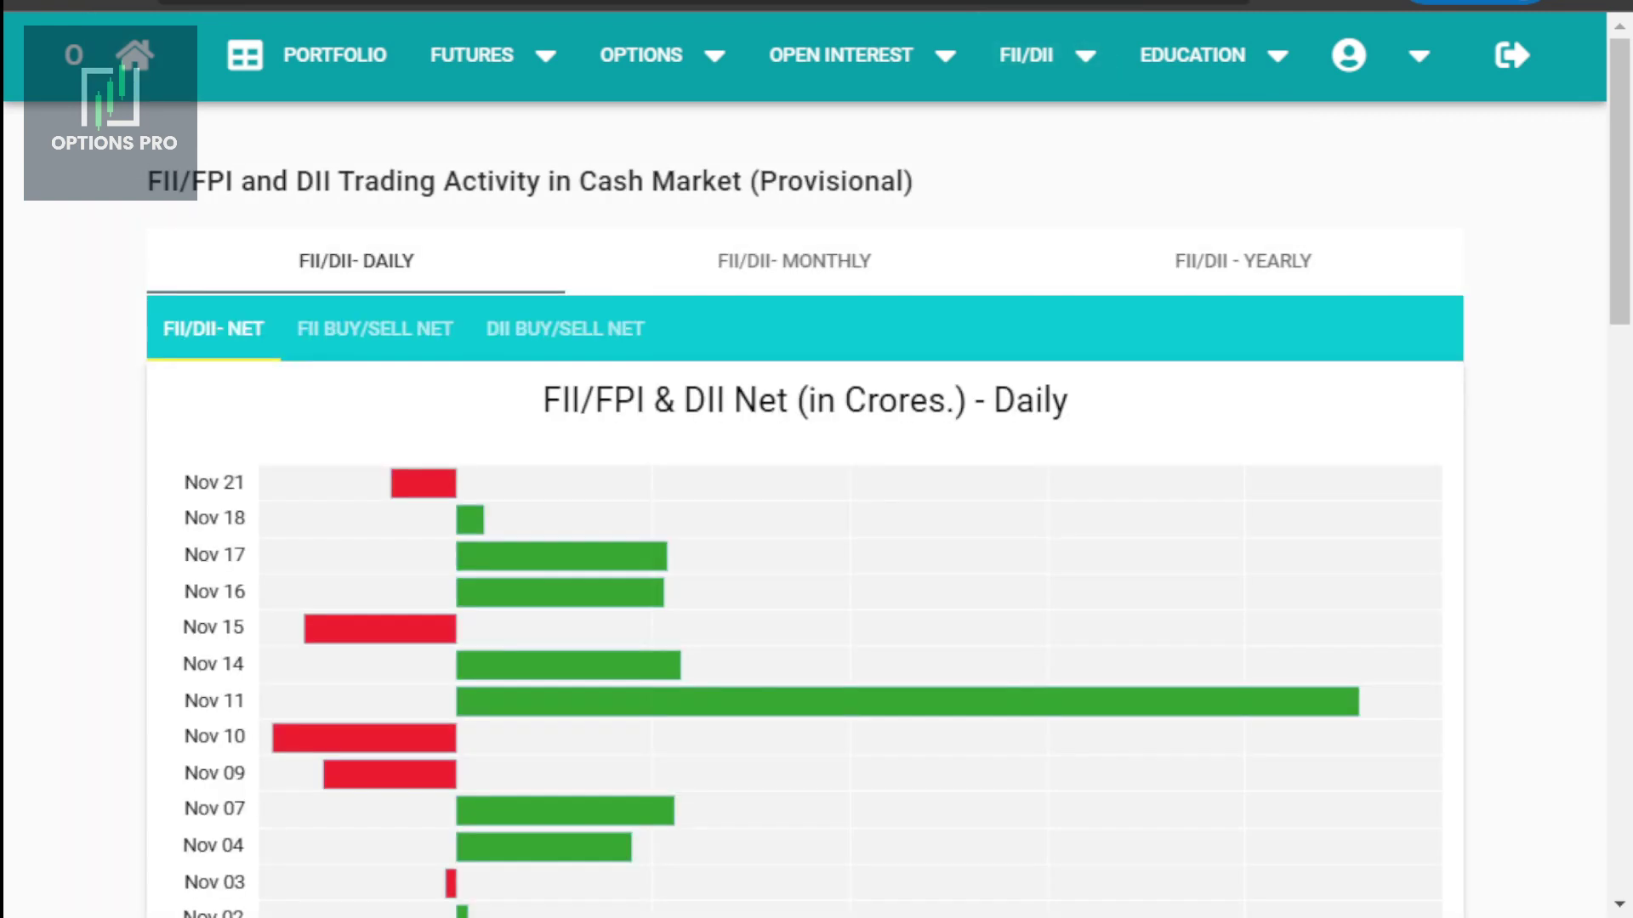
scroll(804, 510, down, 6)
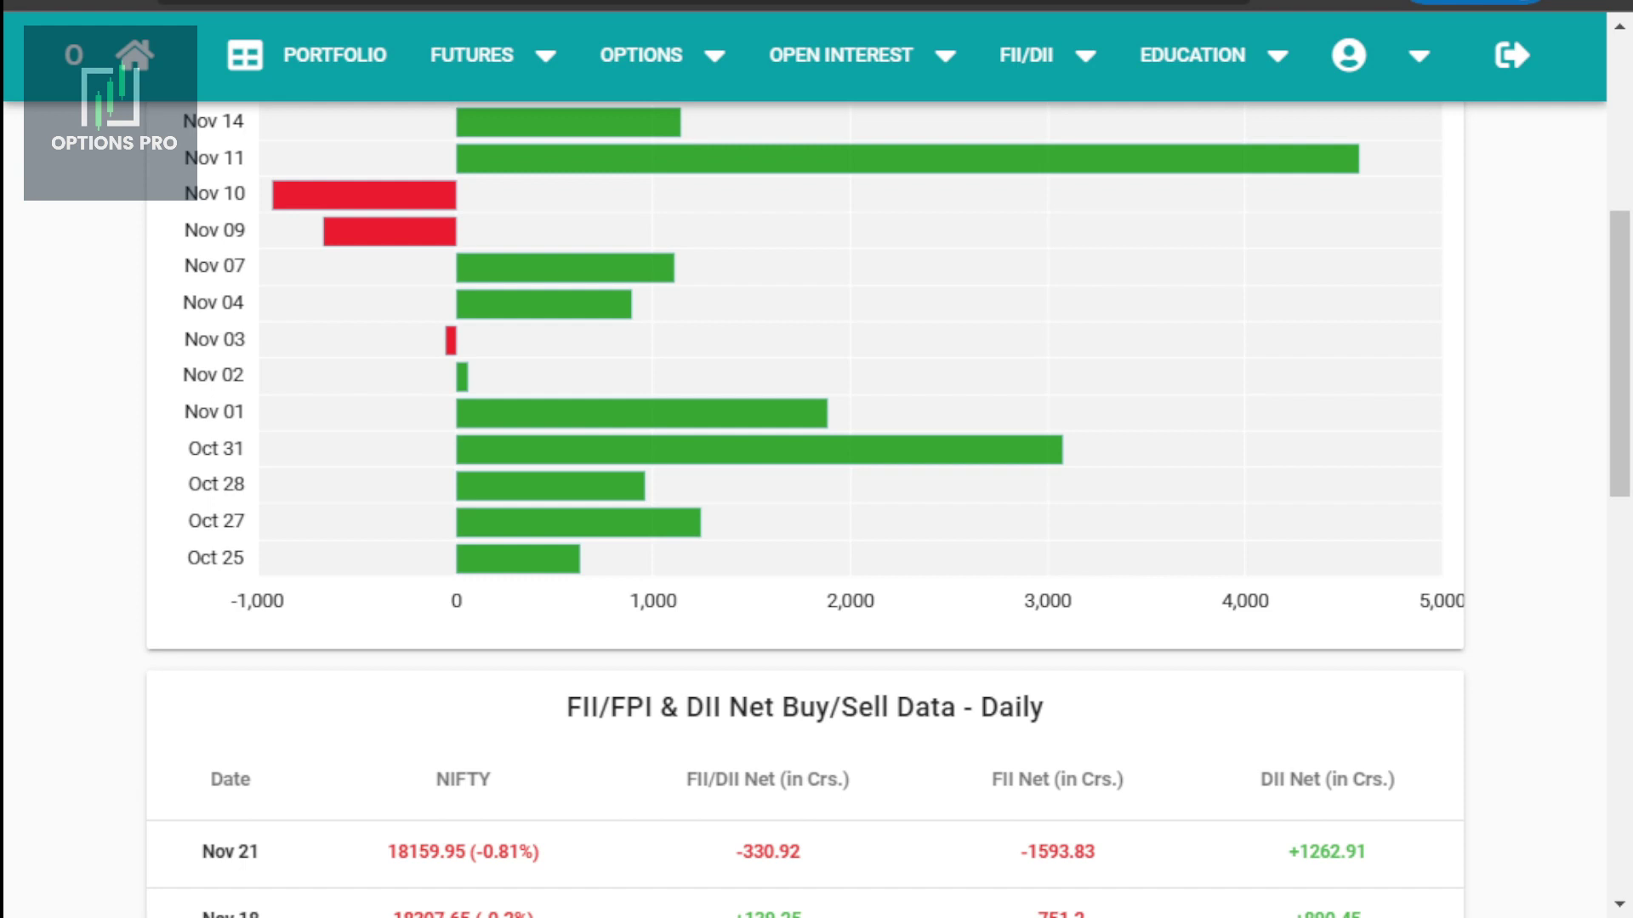
scroll(804, 510, down, 2)
scroll(804, 510, up, 9)
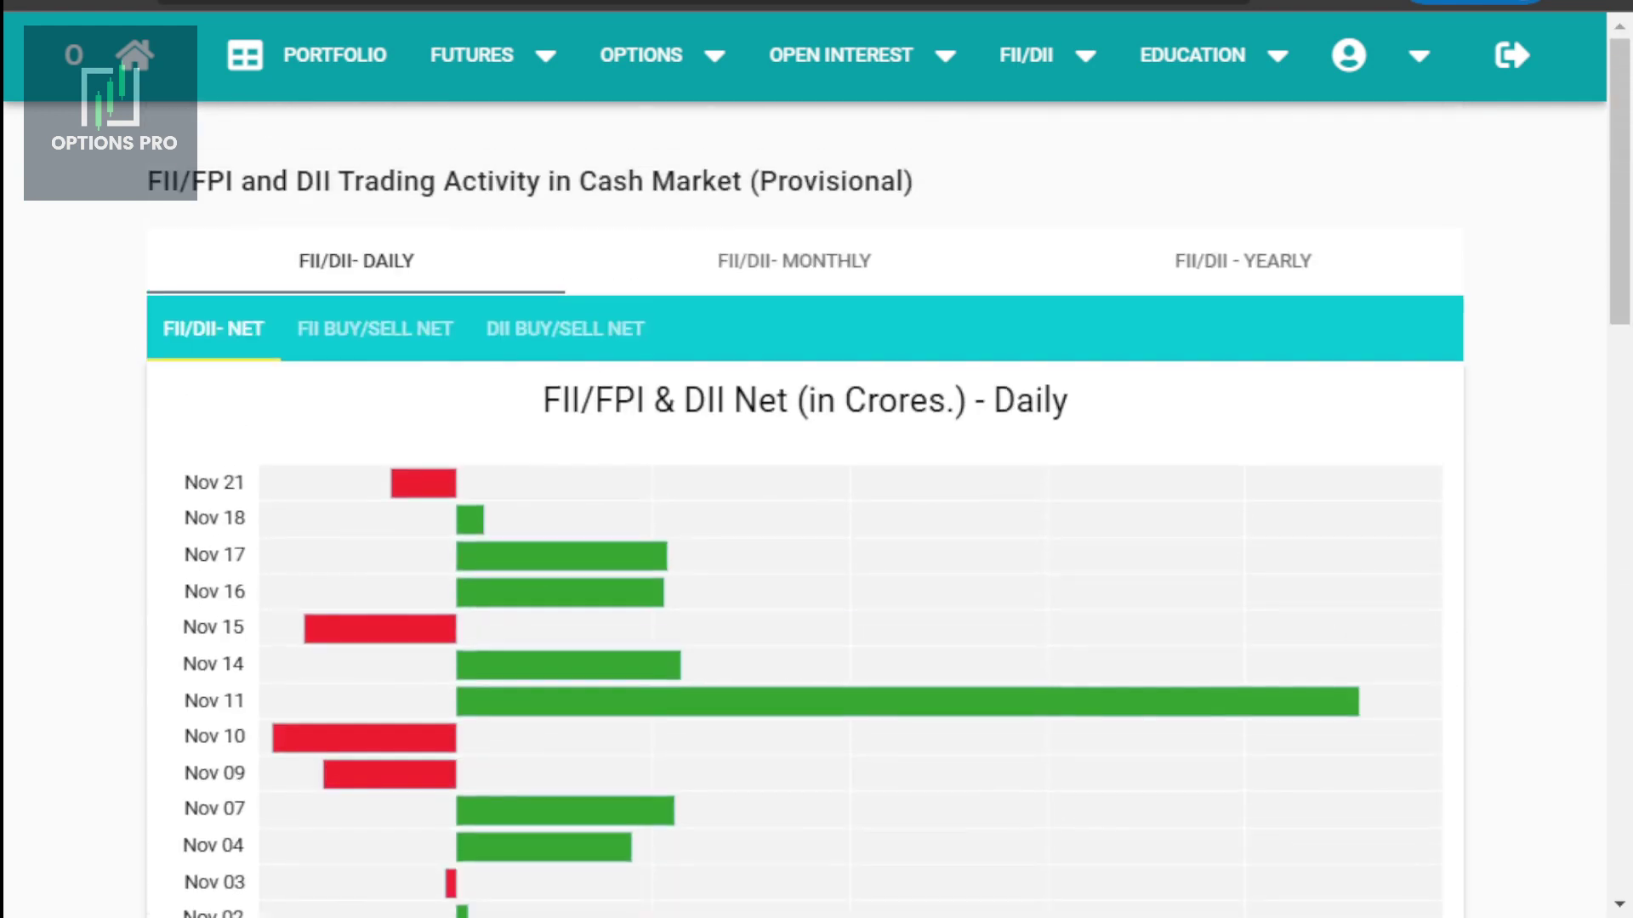
scroll(805, 510, down, 3)
scroll(805, 510, down, 3)
scroll(804, 510, down, 4)
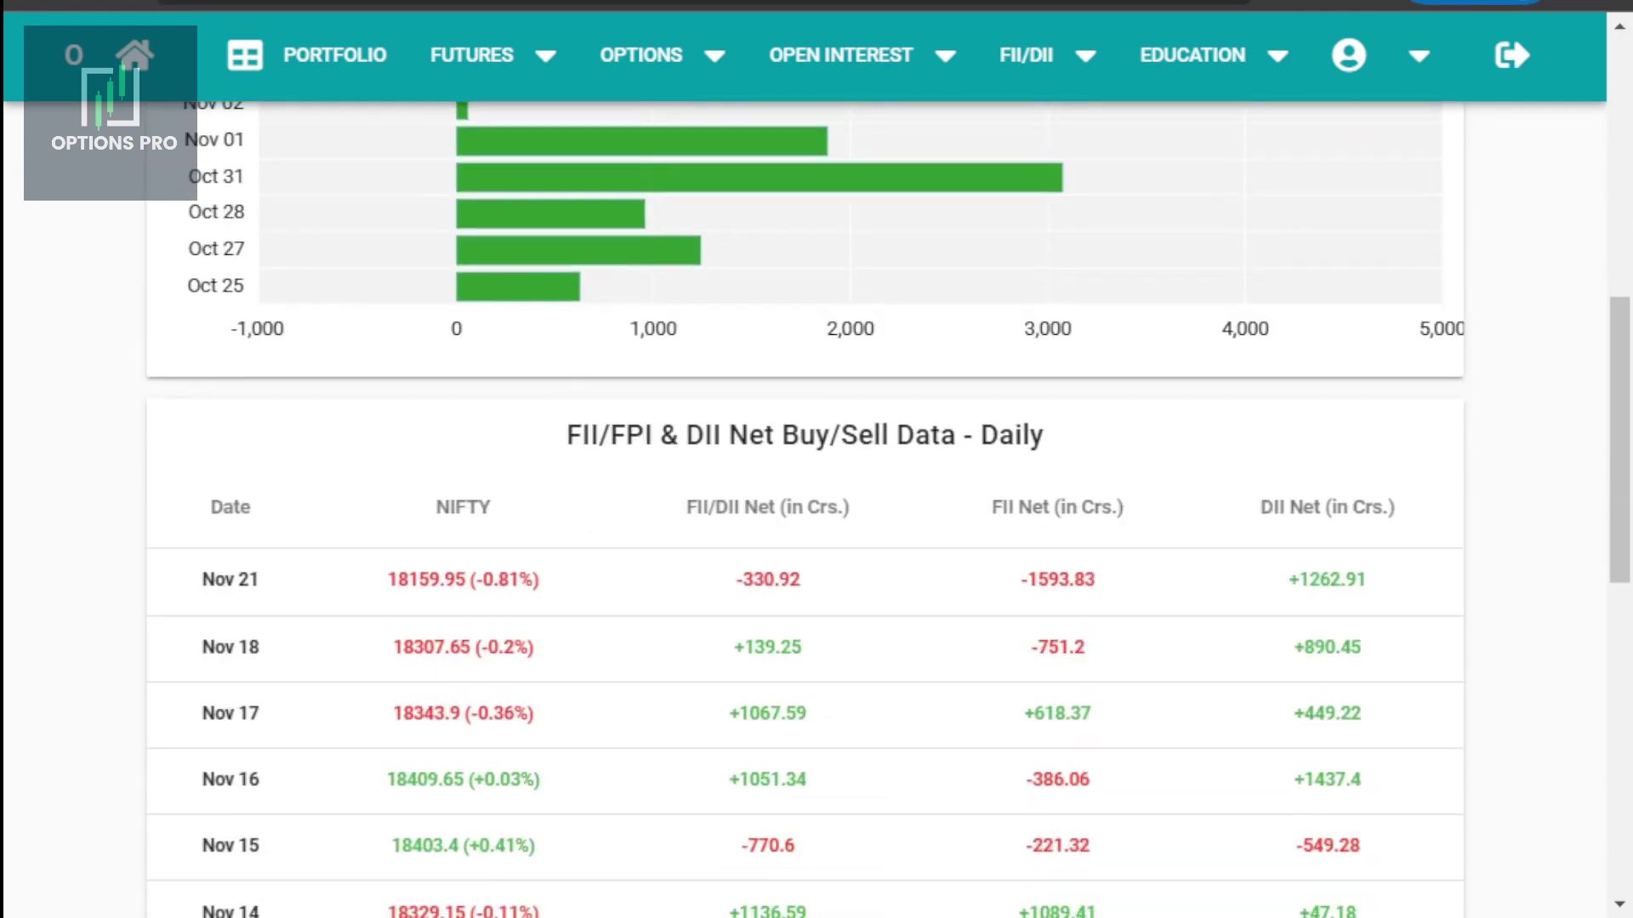
scroll(804, 510, down, 4)
scroll(804, 510, up, 1)
scroll(804, 510, up, 5)
scroll(805, 510, up, 5)
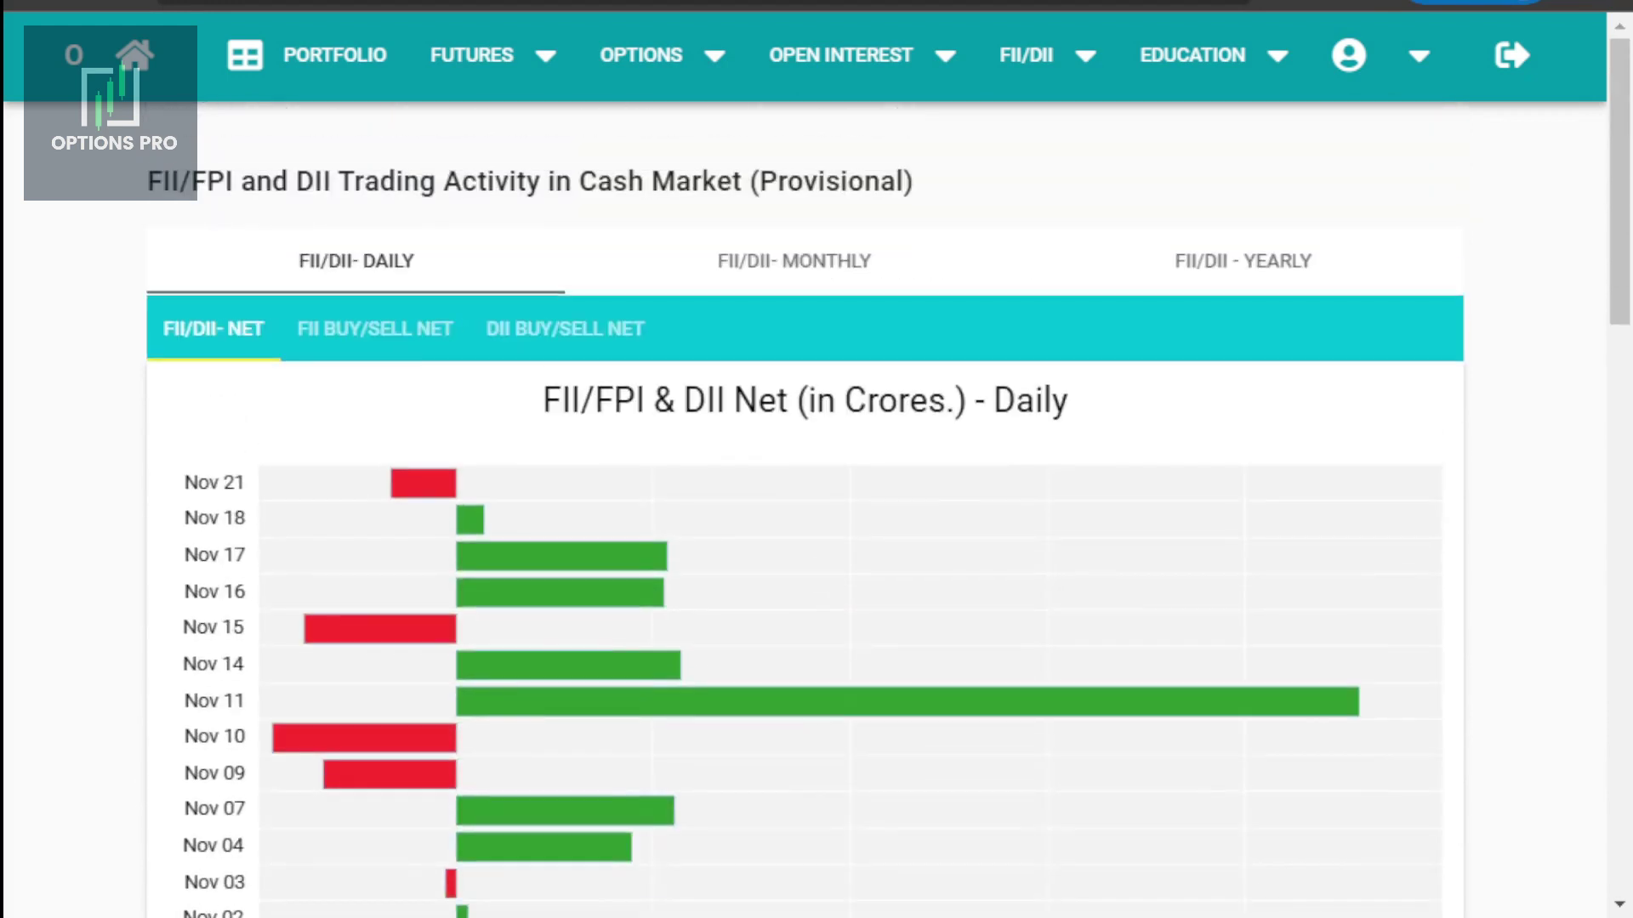
scroll(804, 510, down, 1)
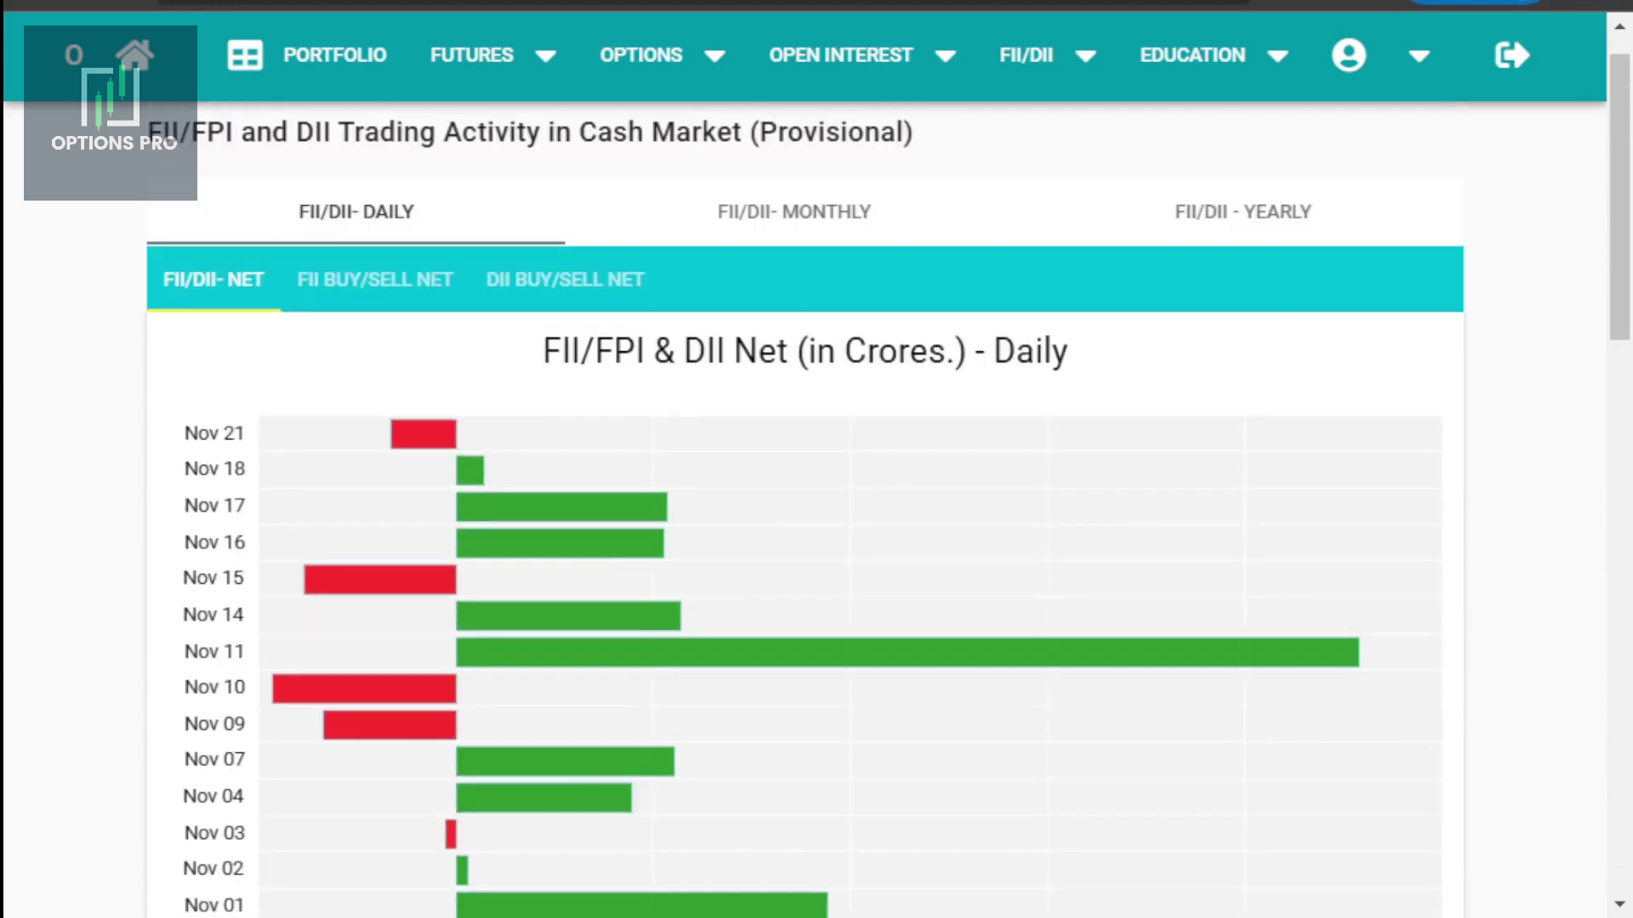
scroll(804, 510, up, 1)
Compare the monthly and yearly FII/DII net charts, returning to the daily view.
click(977, 280)
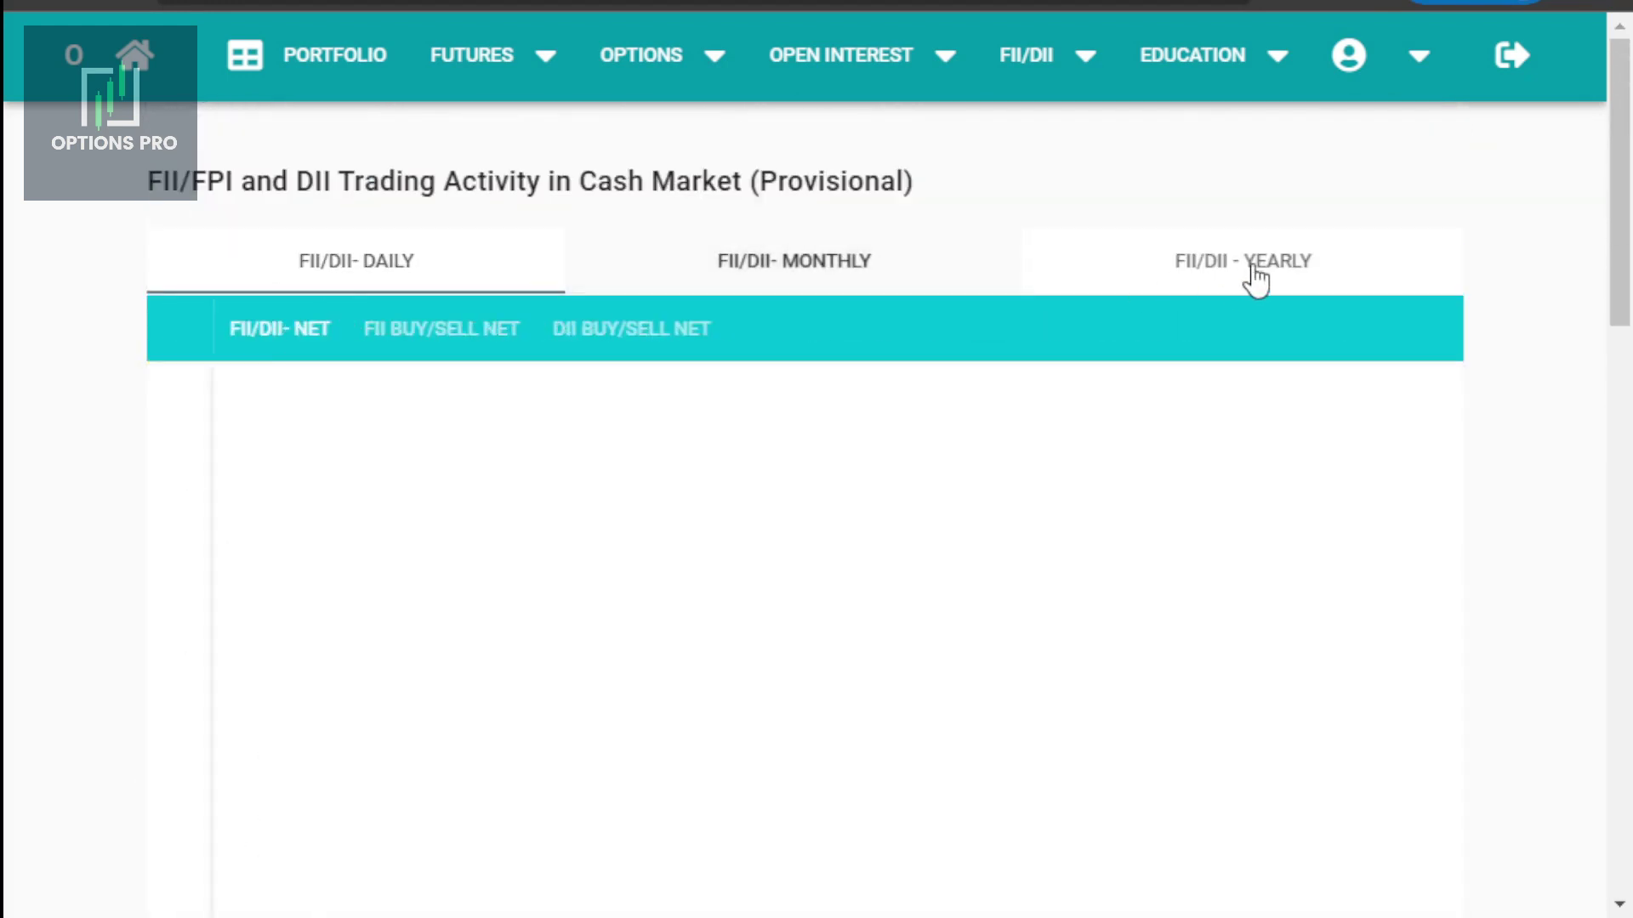
click(1252, 271)
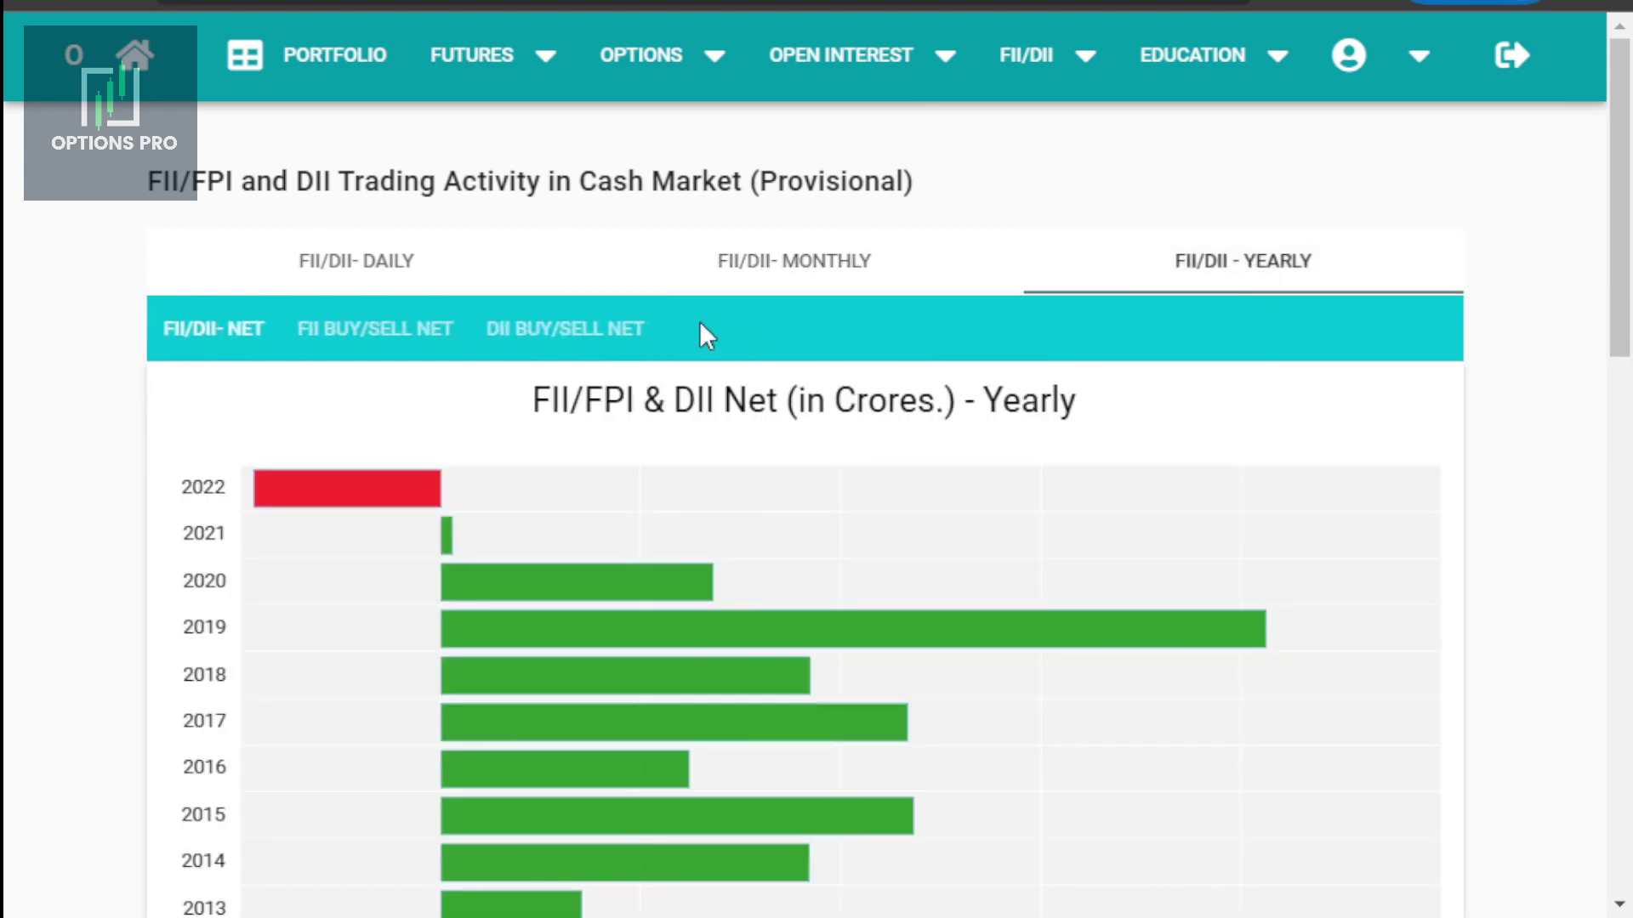
click(323, 266)
scroll(1038, 452, down, 3)
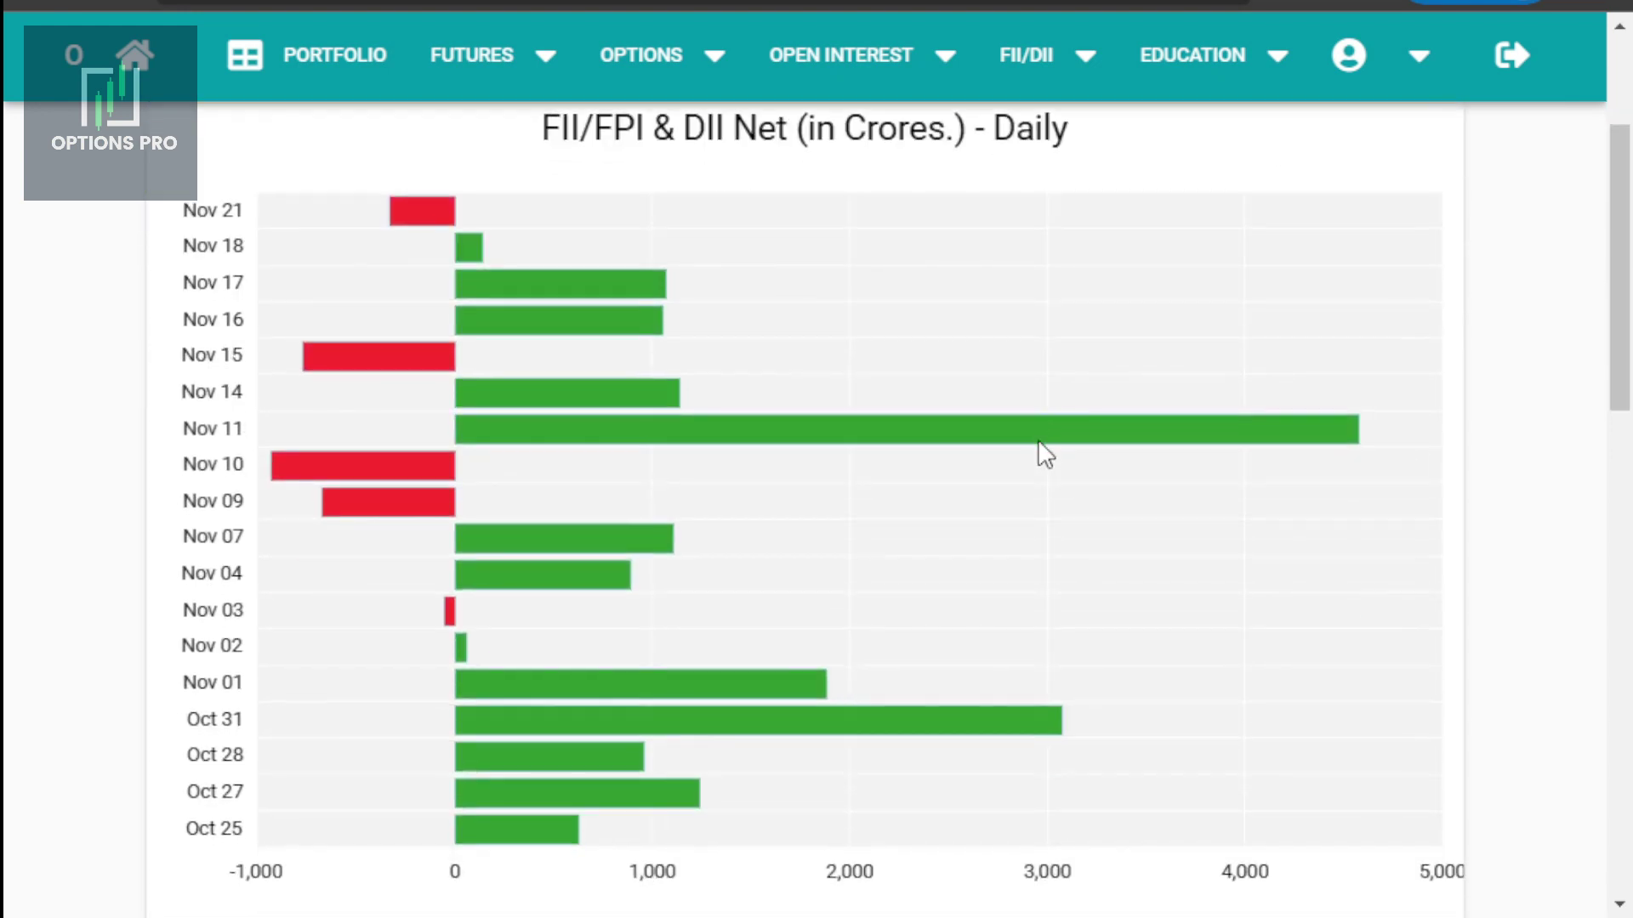
scroll(1039, 452, down, 3)
scroll(1041, 454, down, 5)
scroll(1045, 455, down, 2)
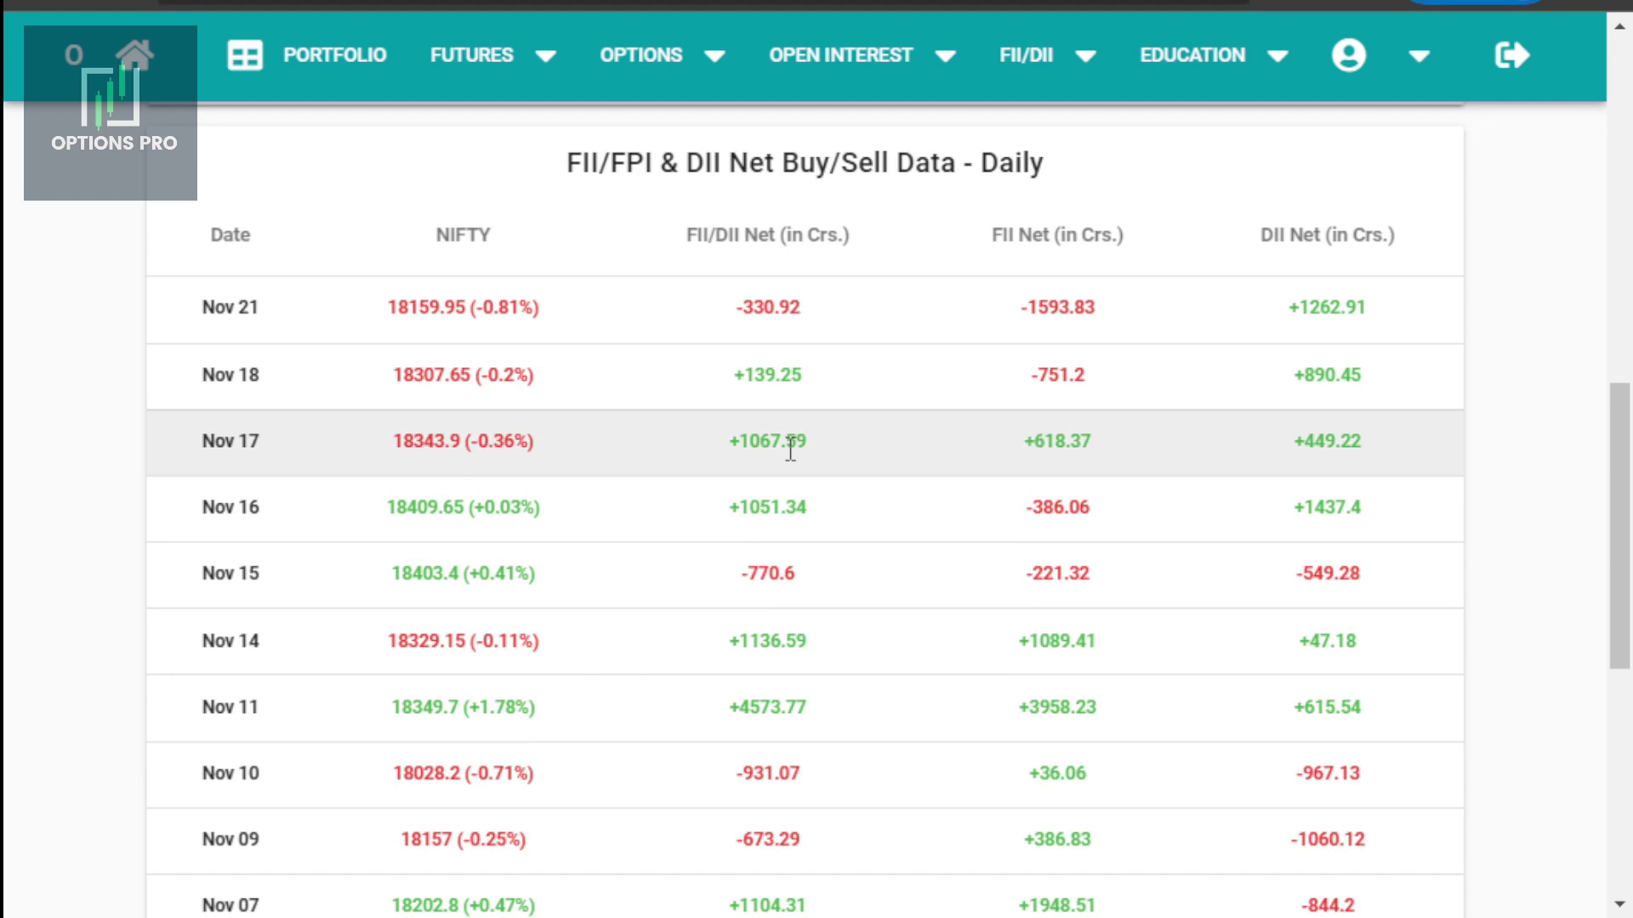
scroll(790, 451, up, 7)
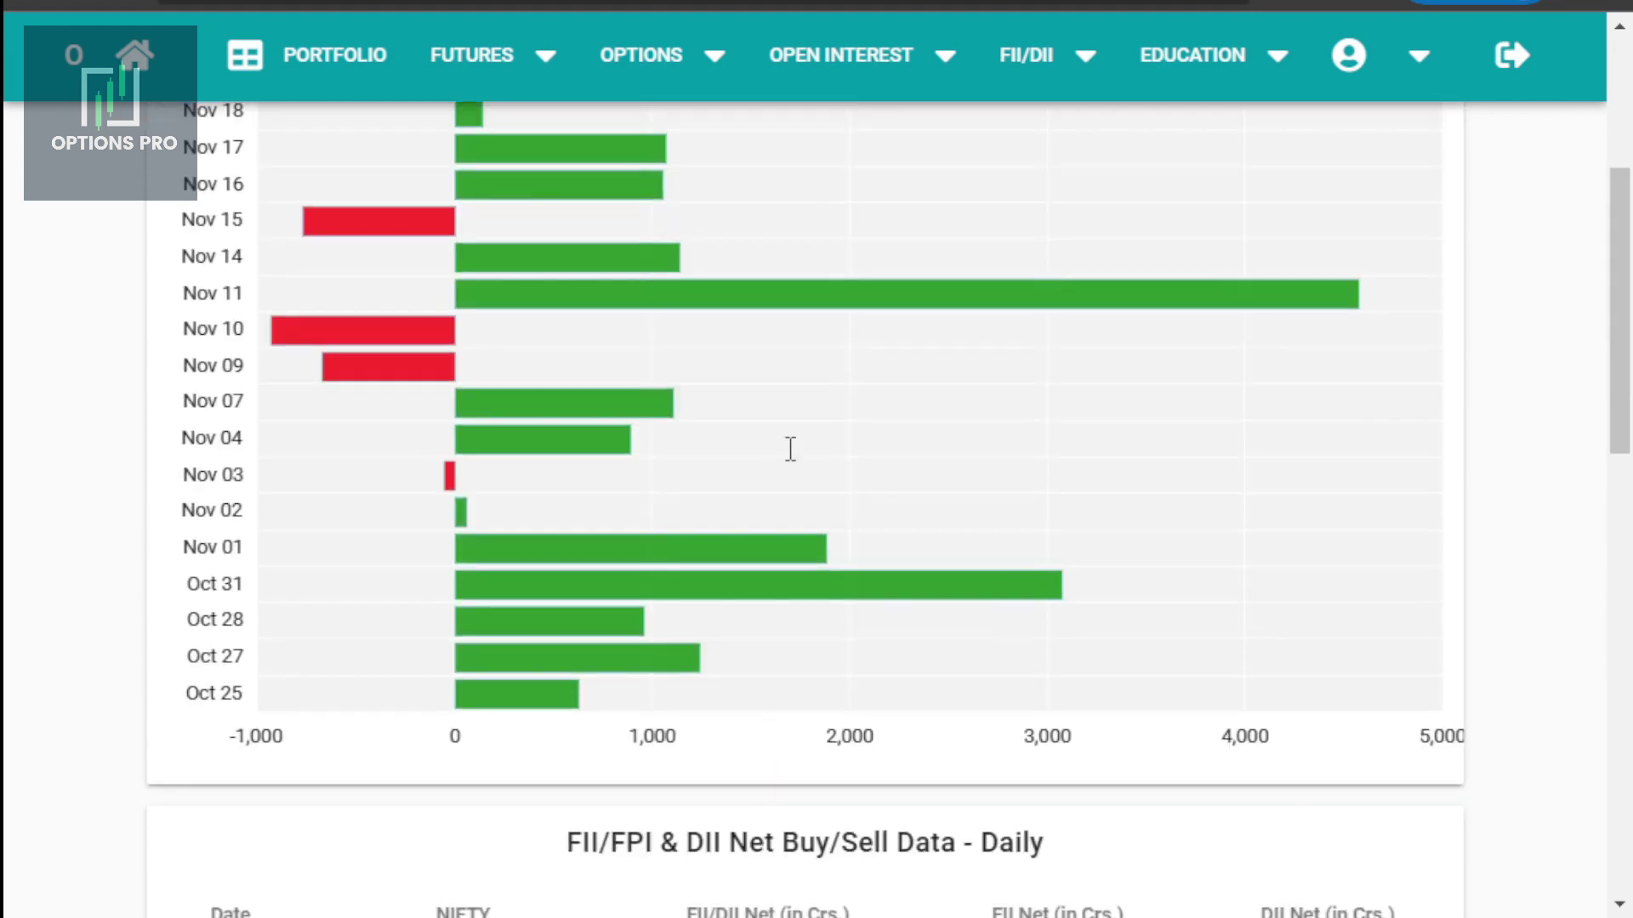
scroll(787, 448, up, 5)
Show the daily FII buy/sell net chart, then the daily DII buy/sell net chart.
click(383, 353)
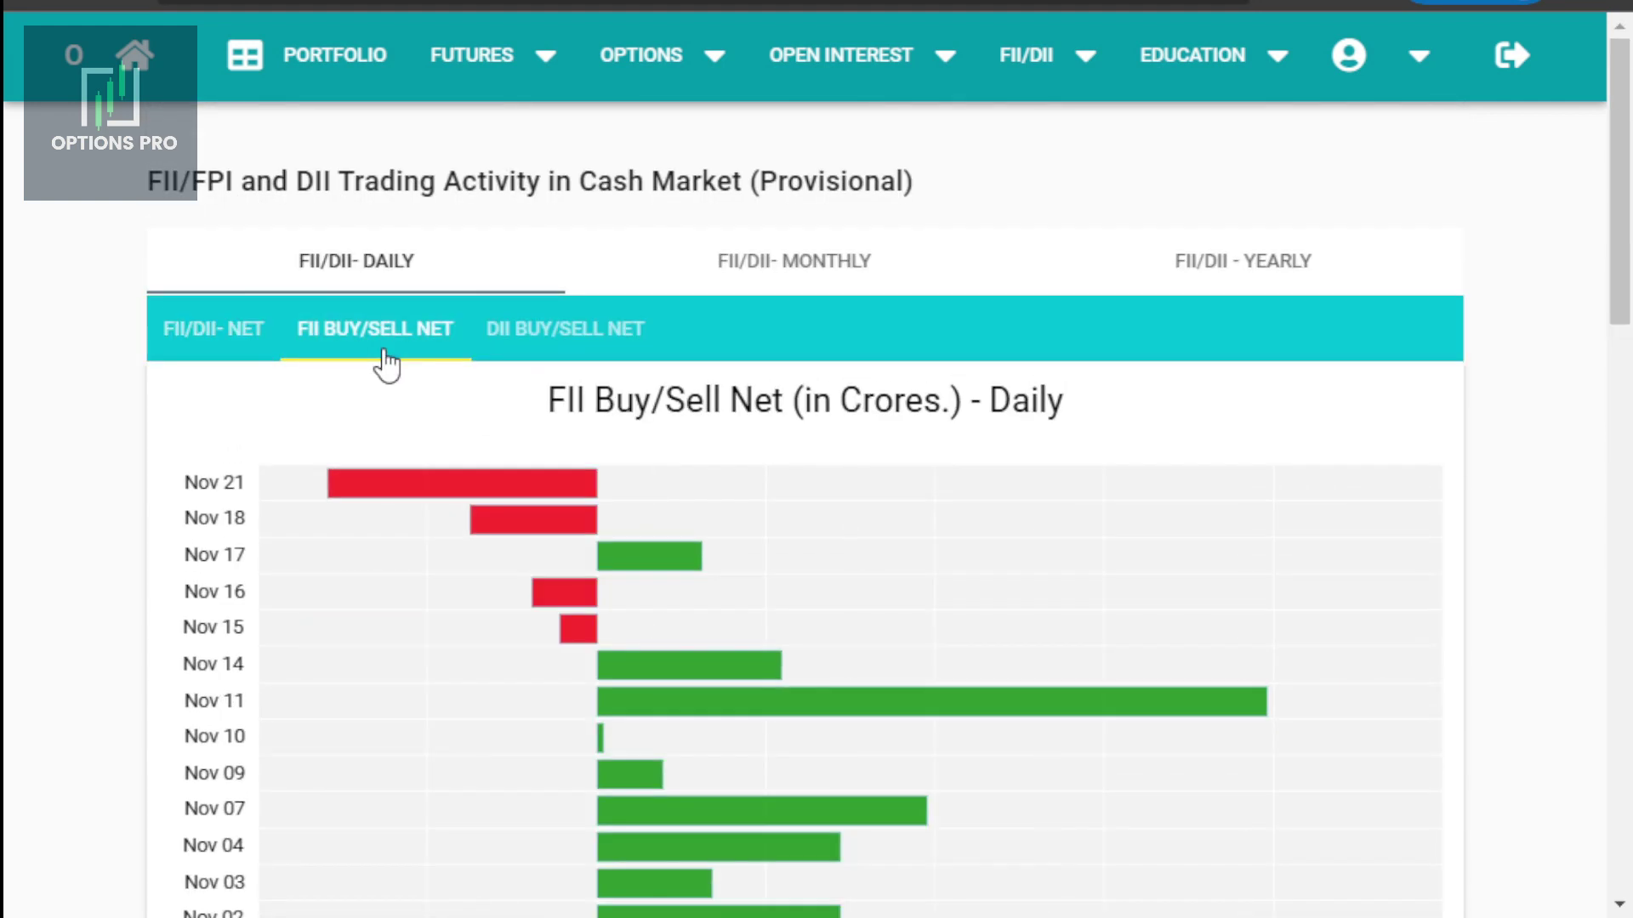
scroll(437, 521, down, 3)
scroll(437, 522, down, 5)
scroll(443, 521, up, 6)
scroll(442, 522, up, 2)
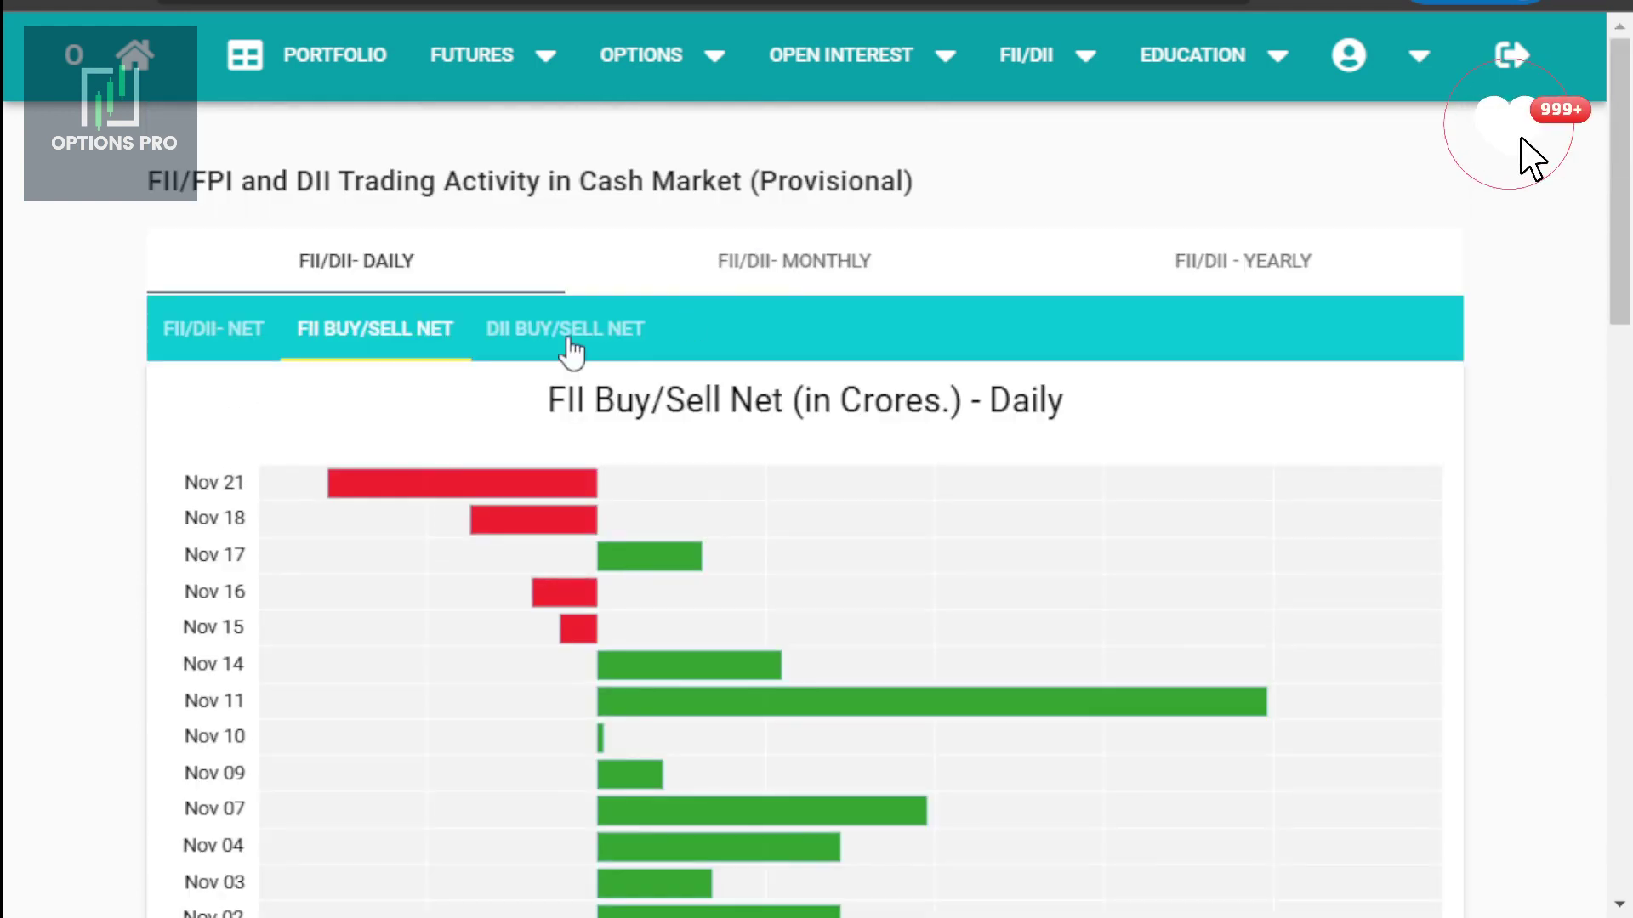
click(568, 336)
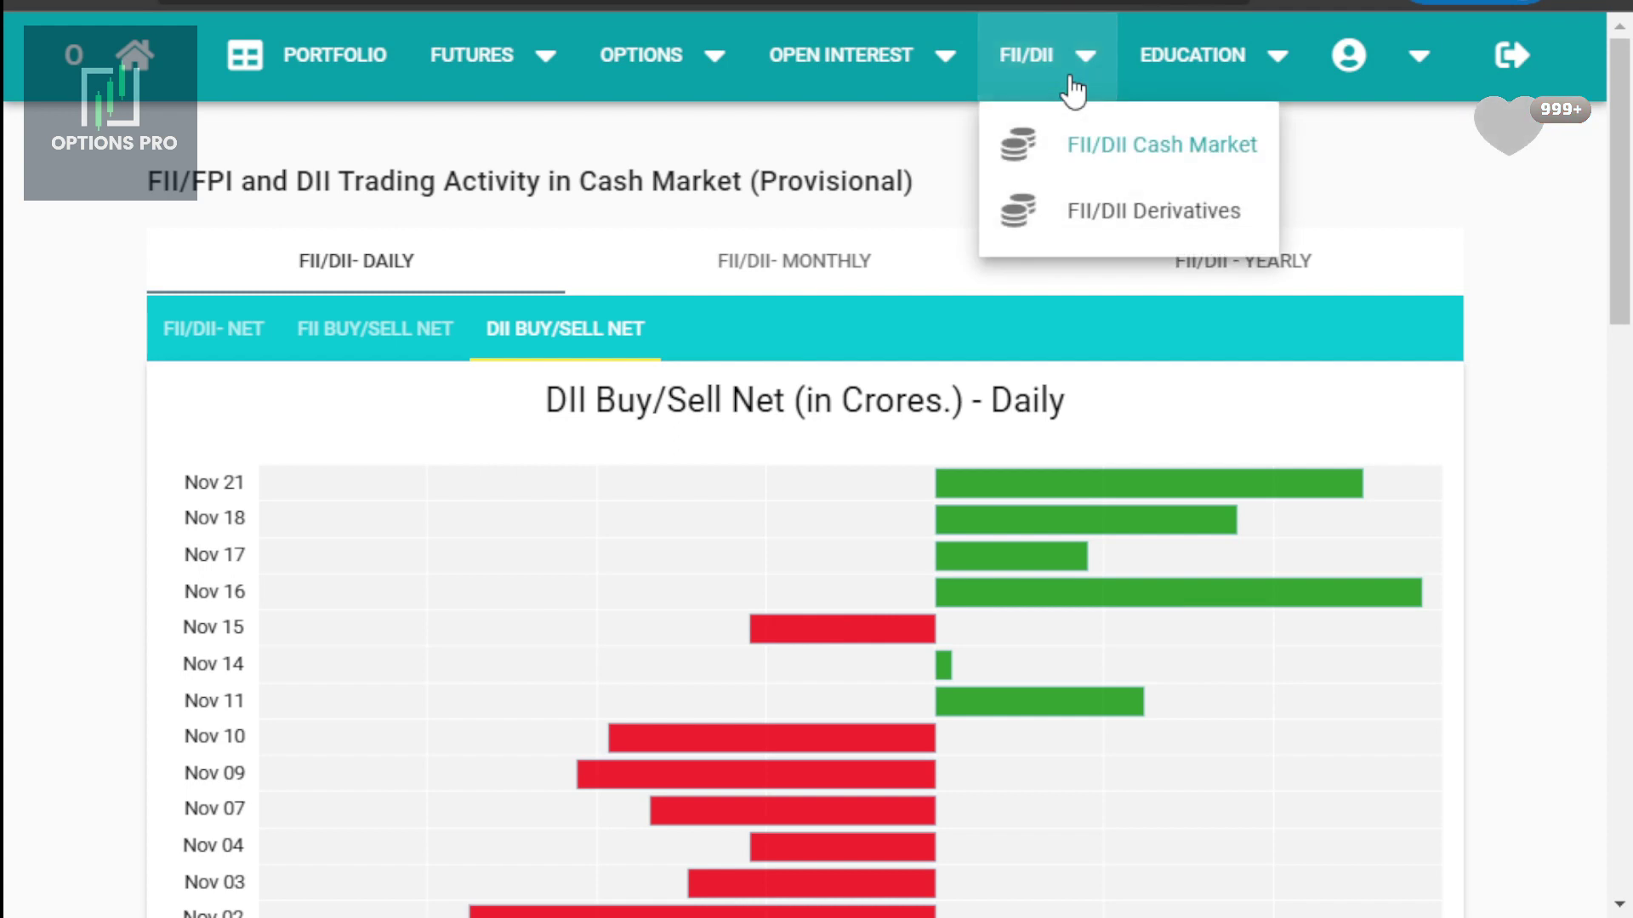
Open the NIFTY 24NOV2022 option open interest chart and review per-strike OI and PCR.
click(1140, 223)
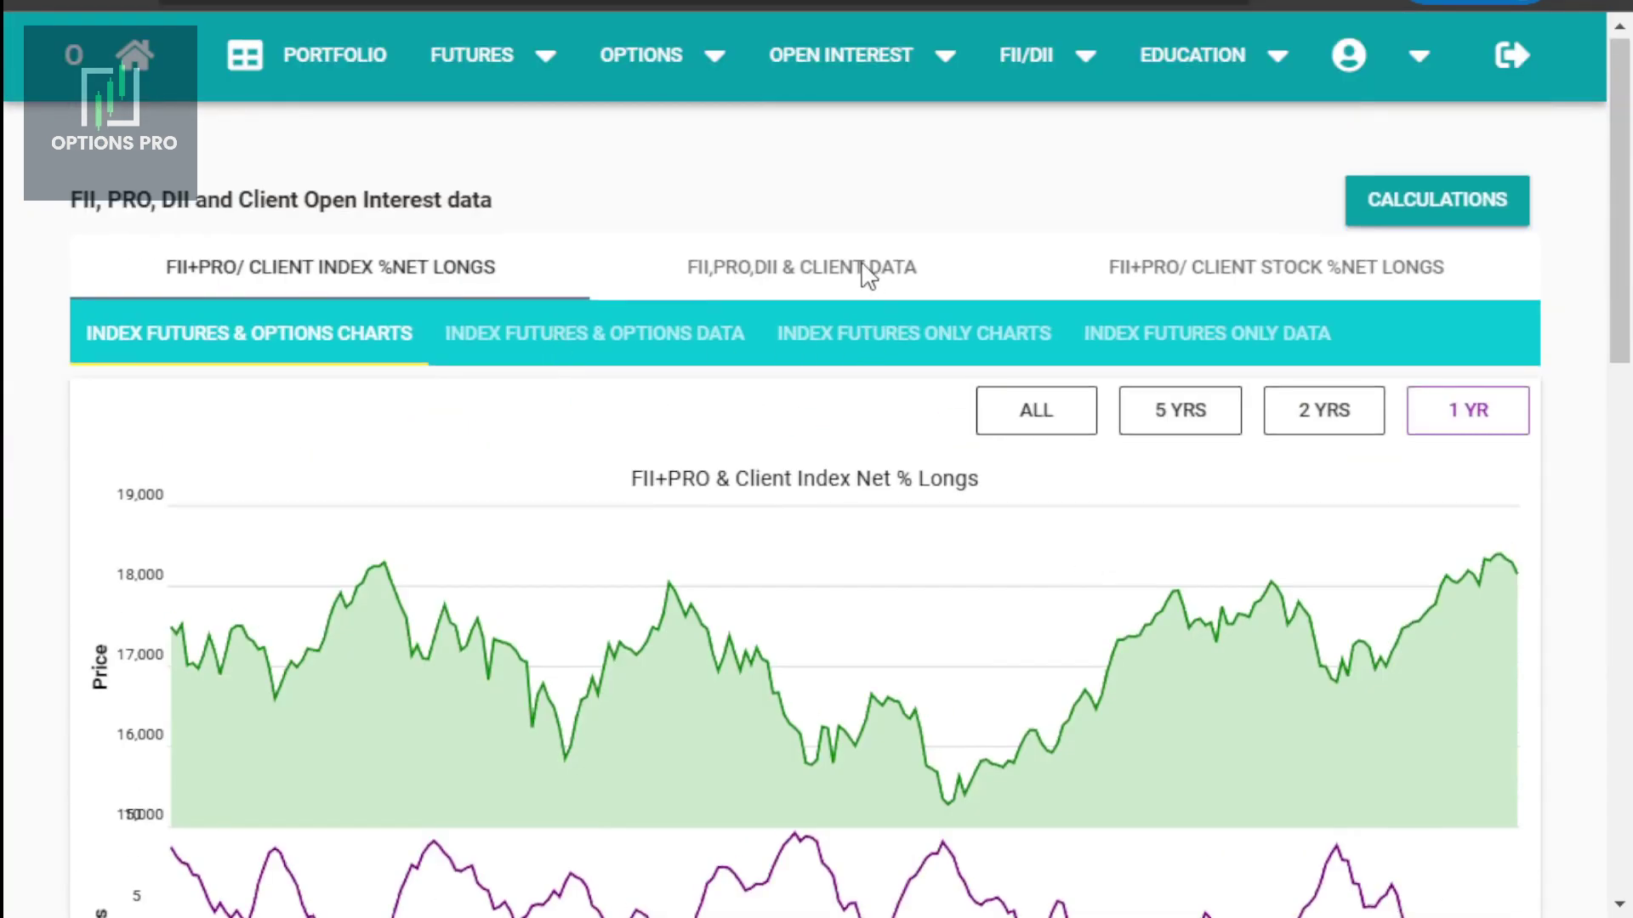
mouse_move(855, 55)
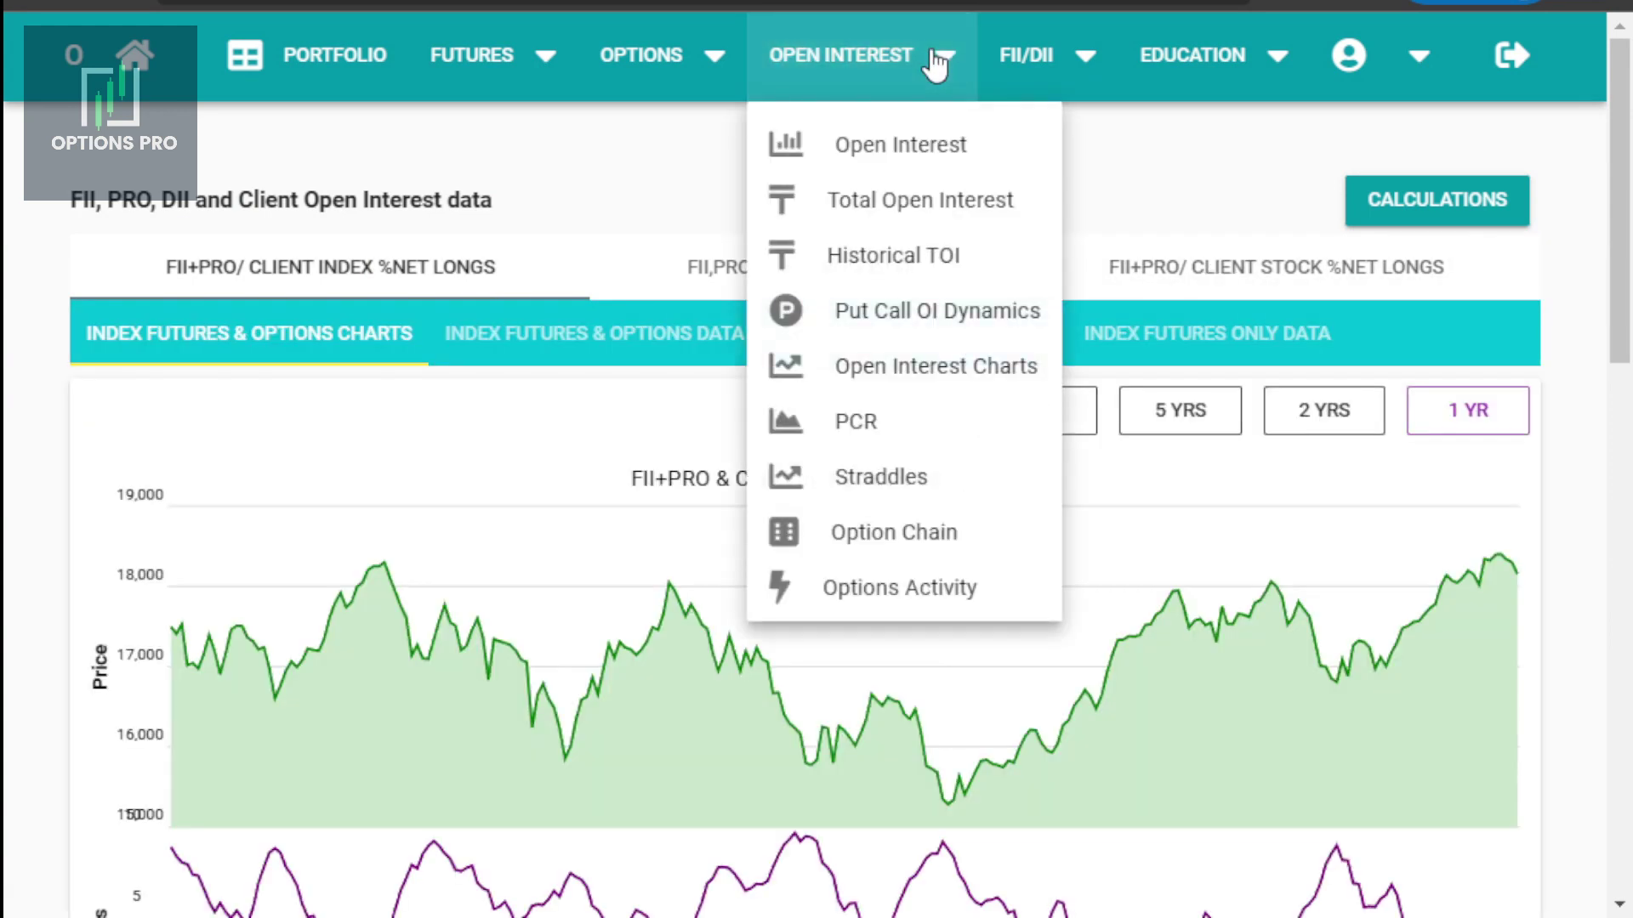
click(922, 148)
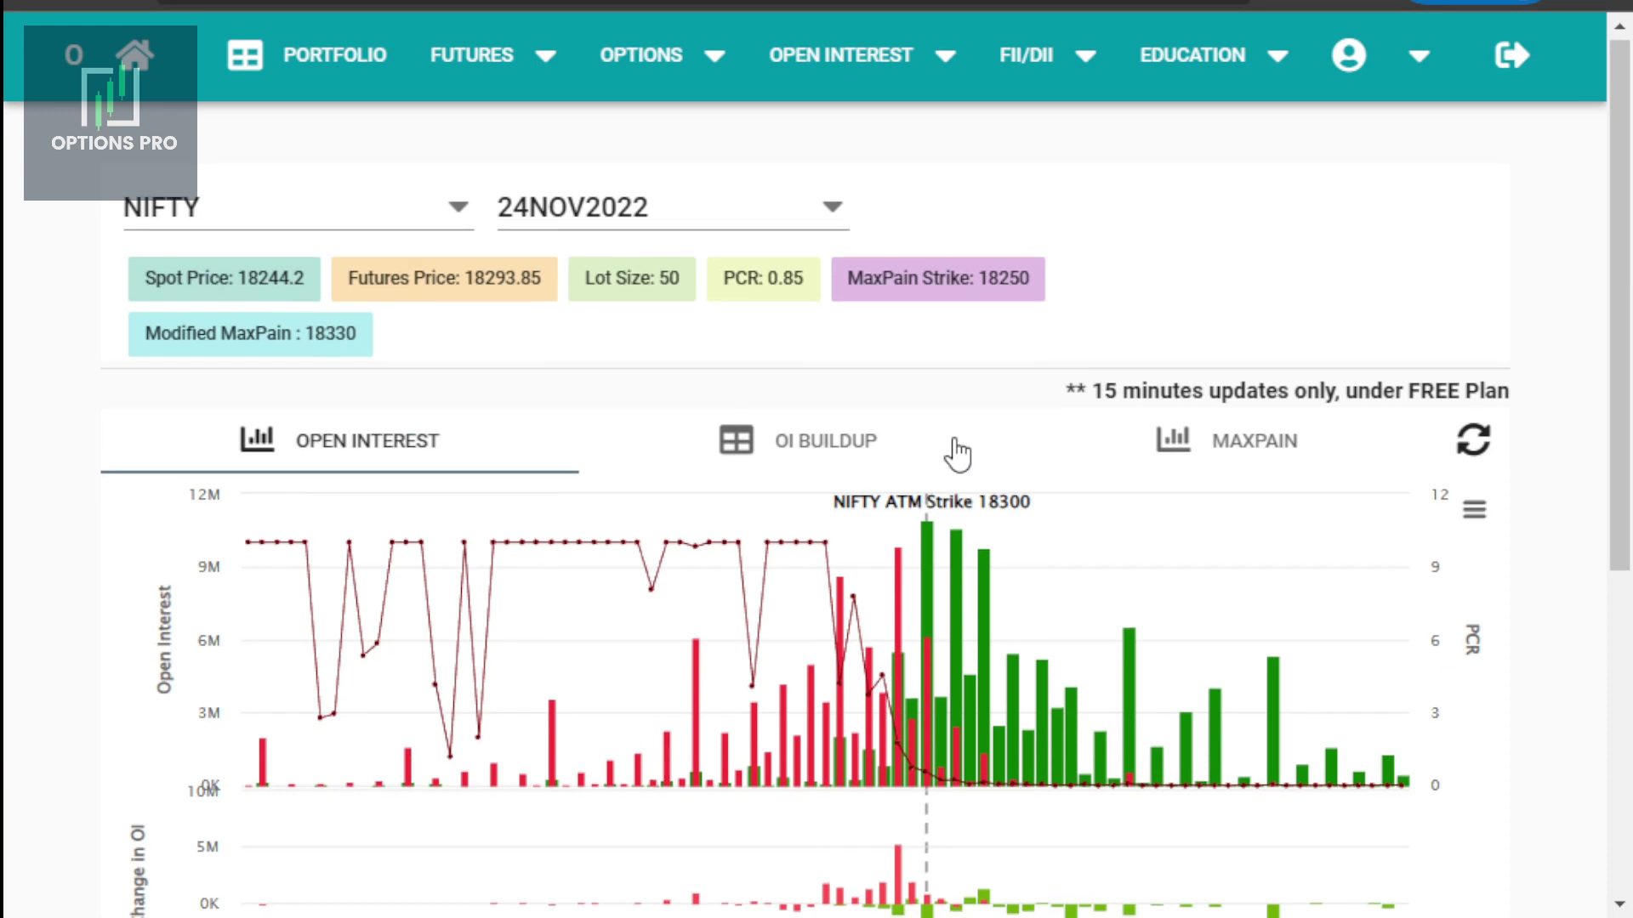
scroll(955, 449, down, 1)
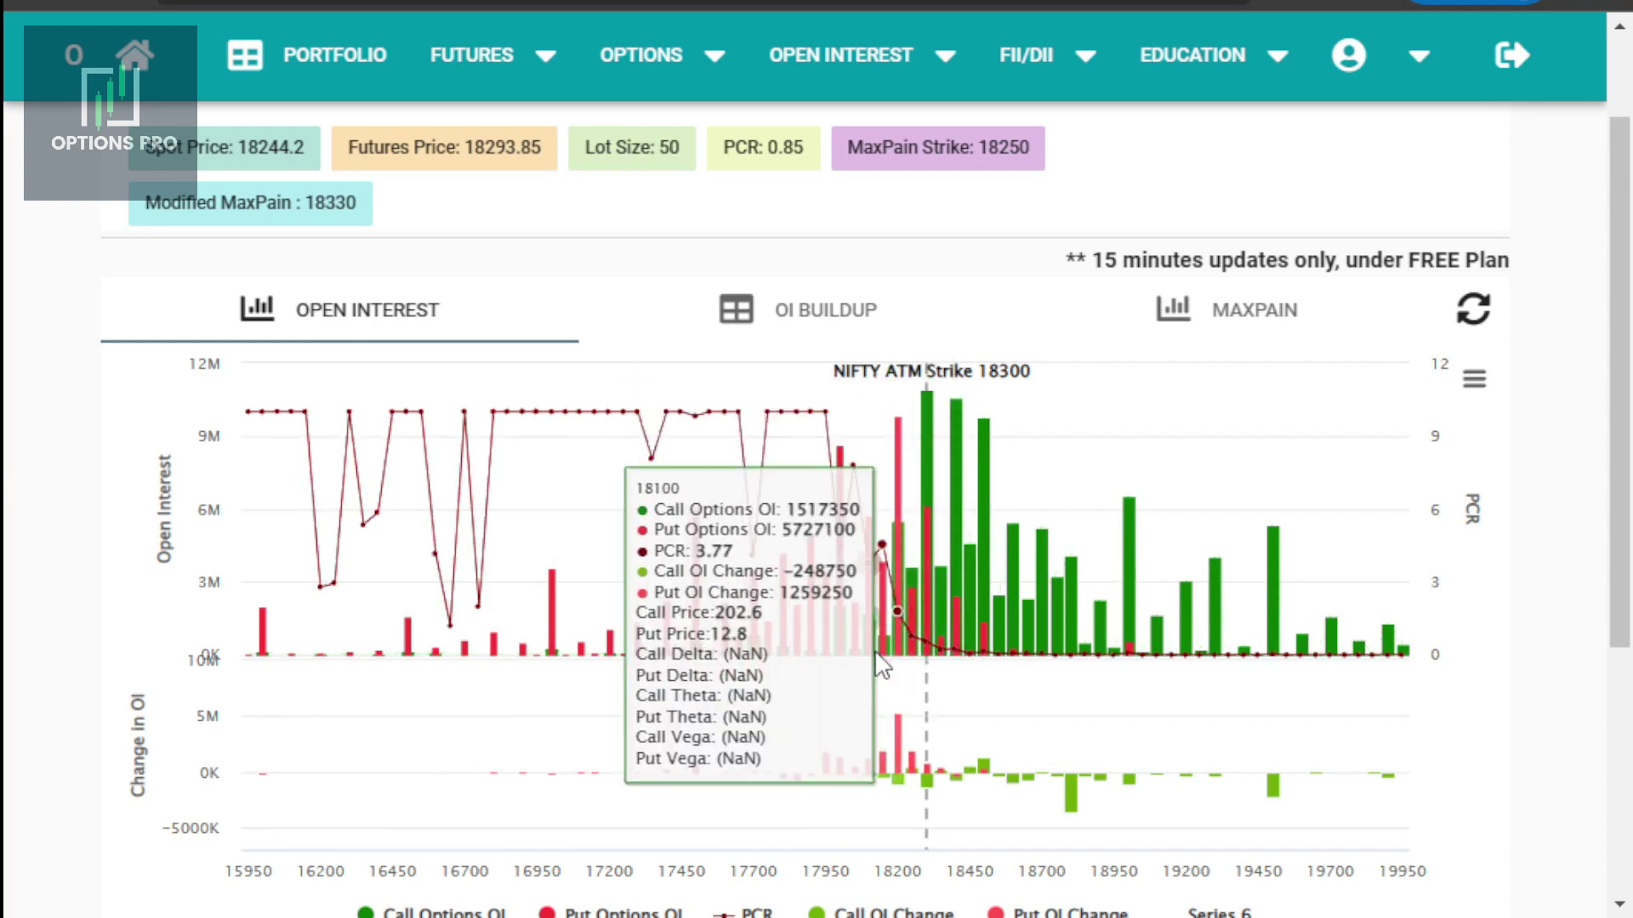
scroll(429, 658, down, 5)
scroll(680, 663, up, 4)
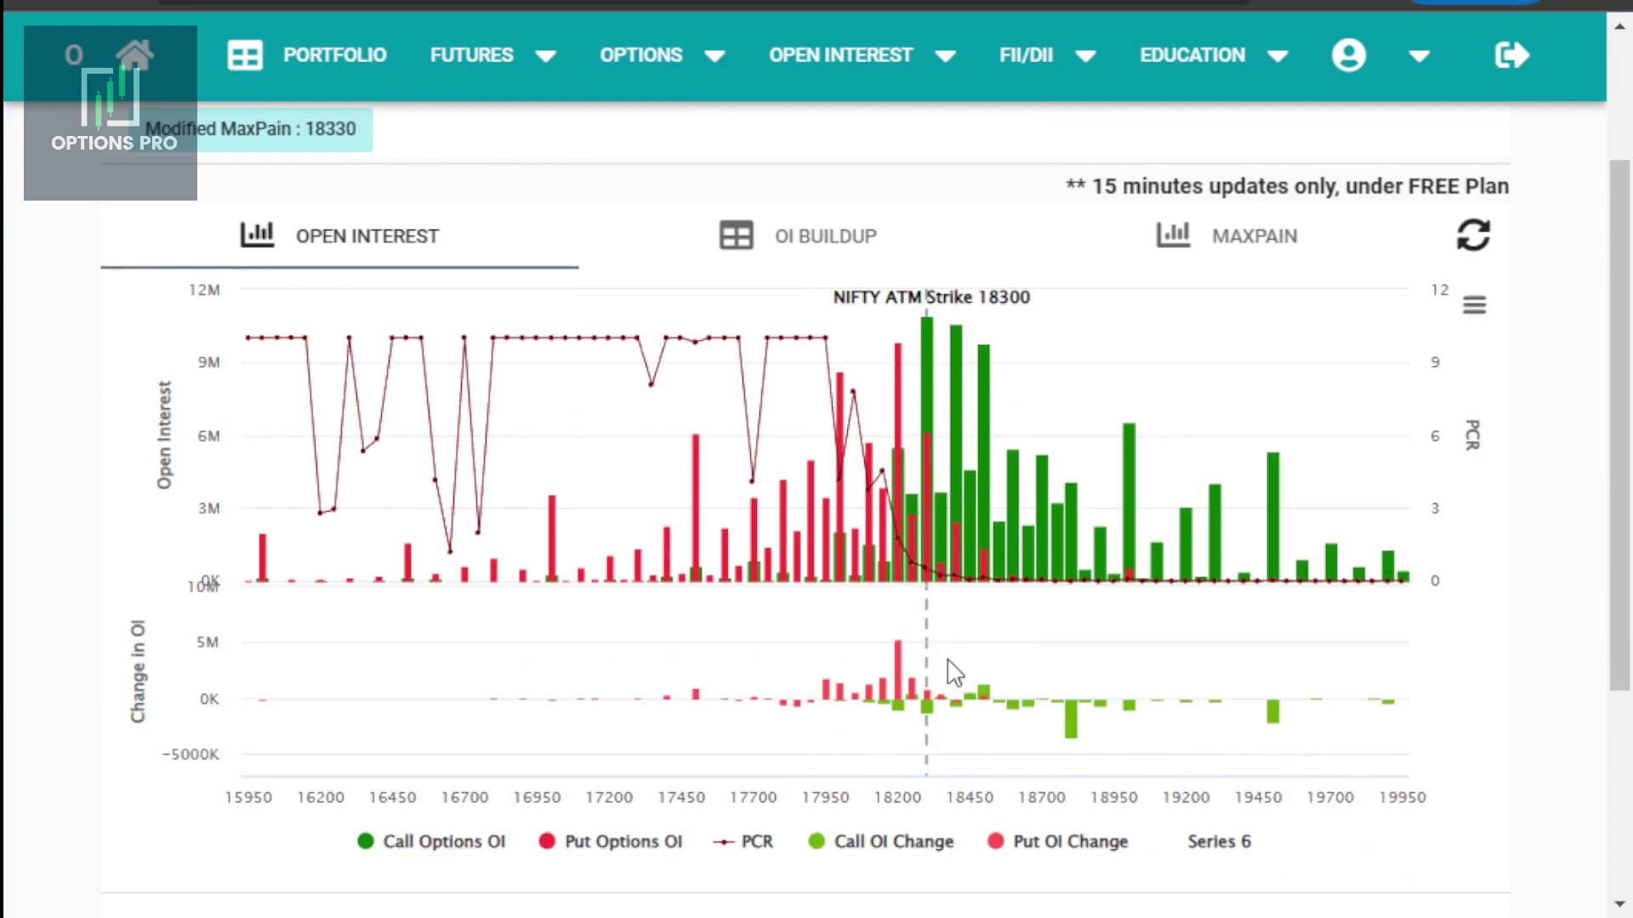
scroll(955, 666, down, 2)
scroll(1616, 552, up, 3)
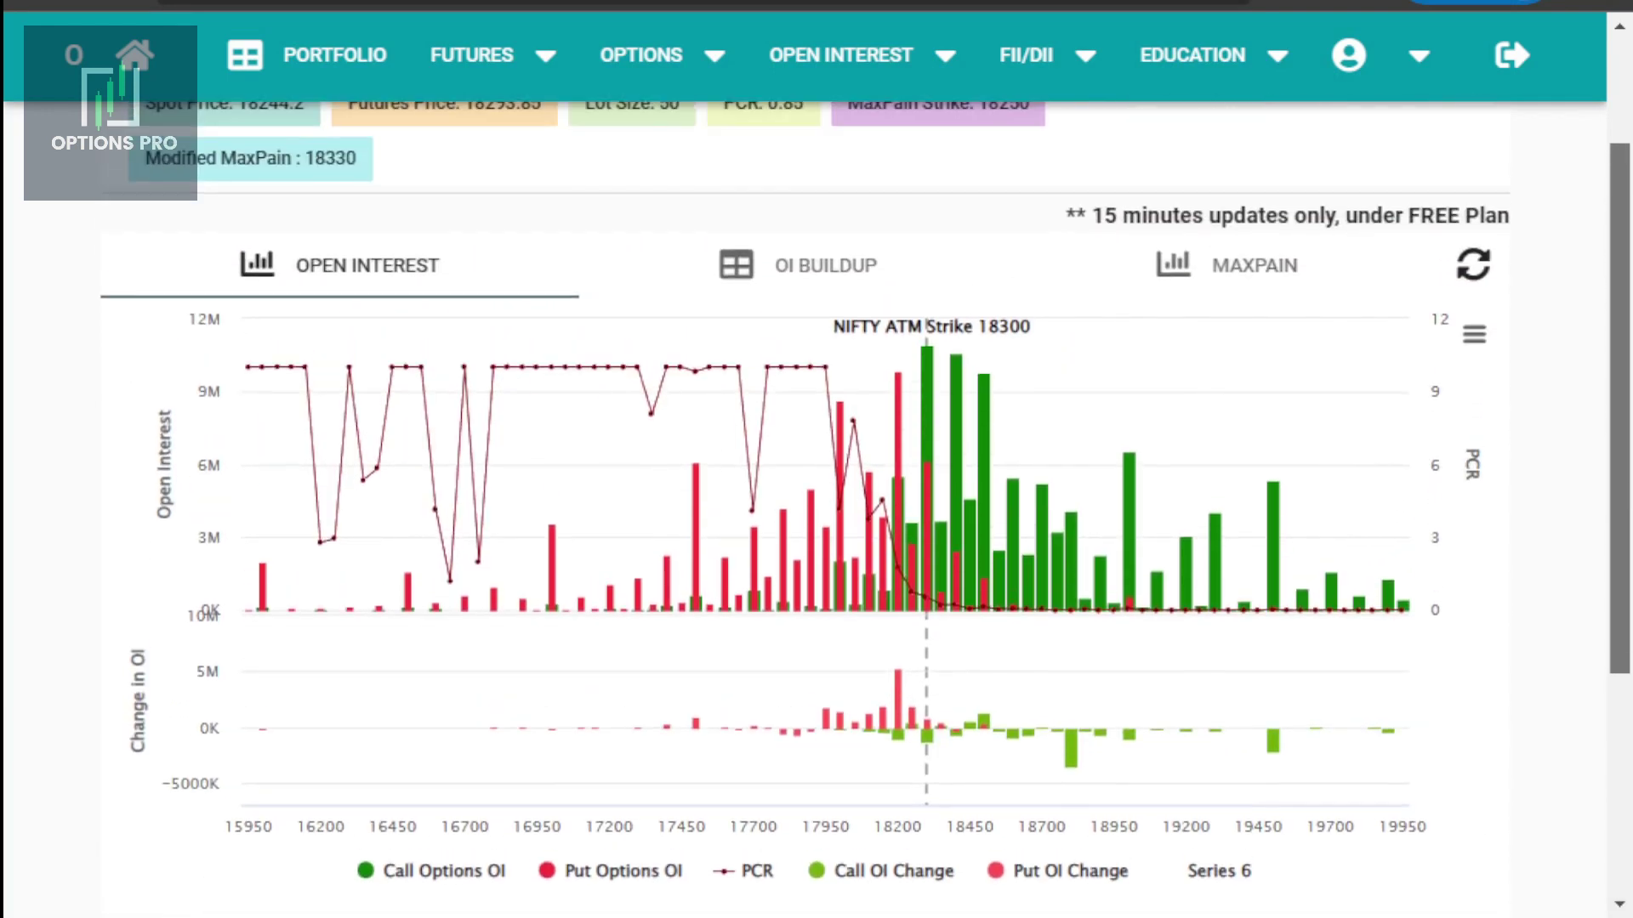
View the NIFTY OI buildup heatmap and the max pain chart at 18250.
click(808, 289)
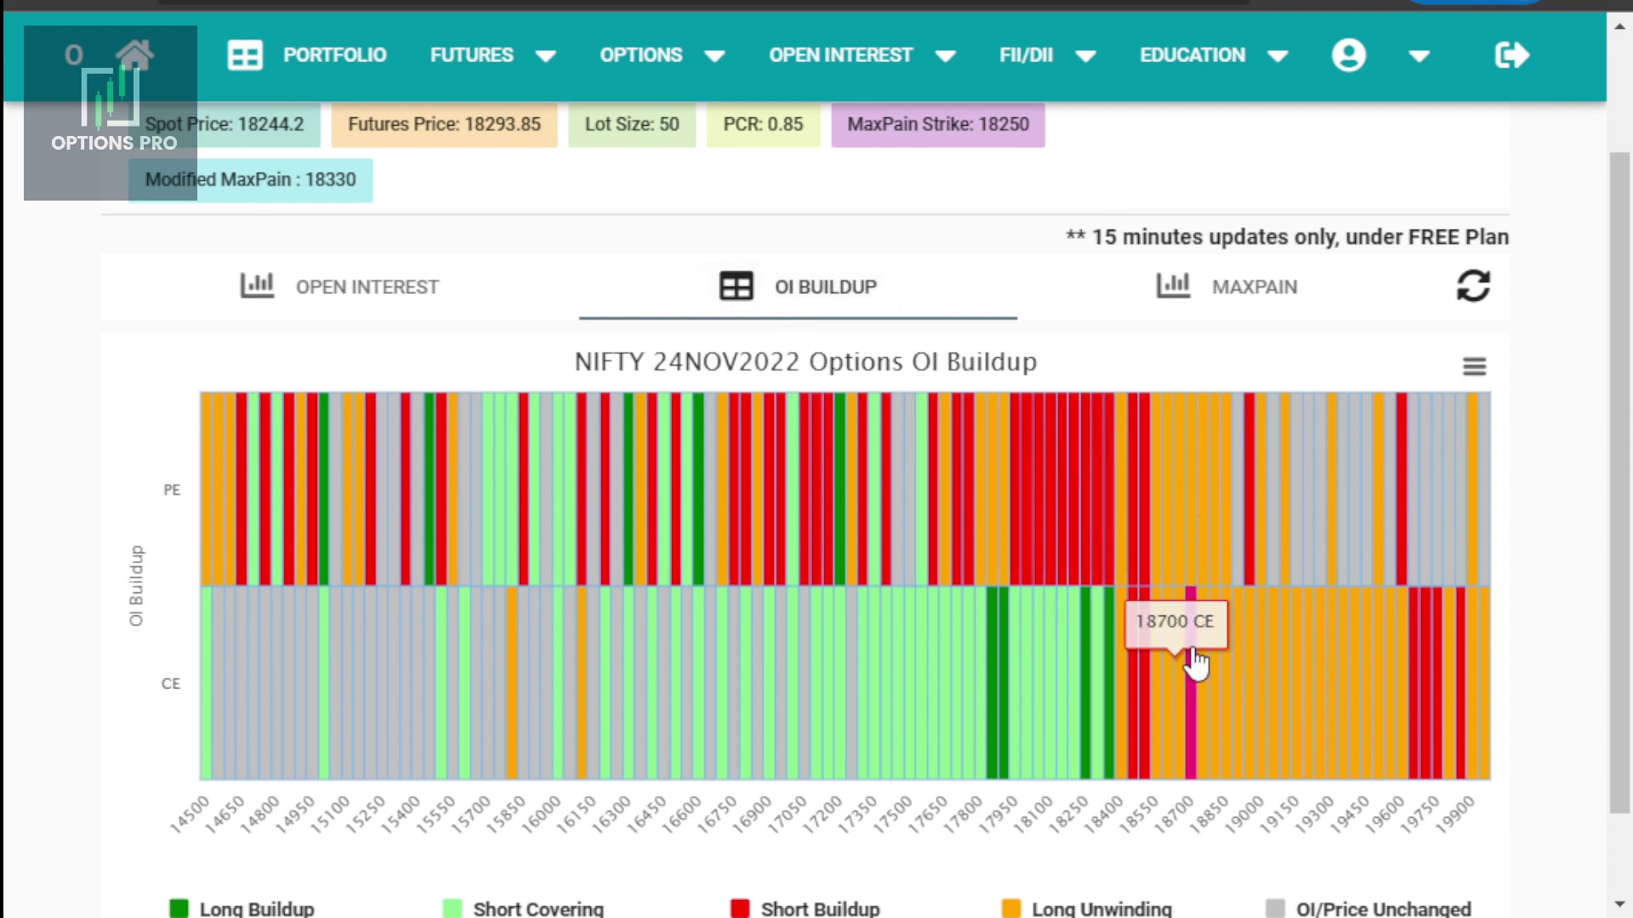
mouse_move(1014, 715)
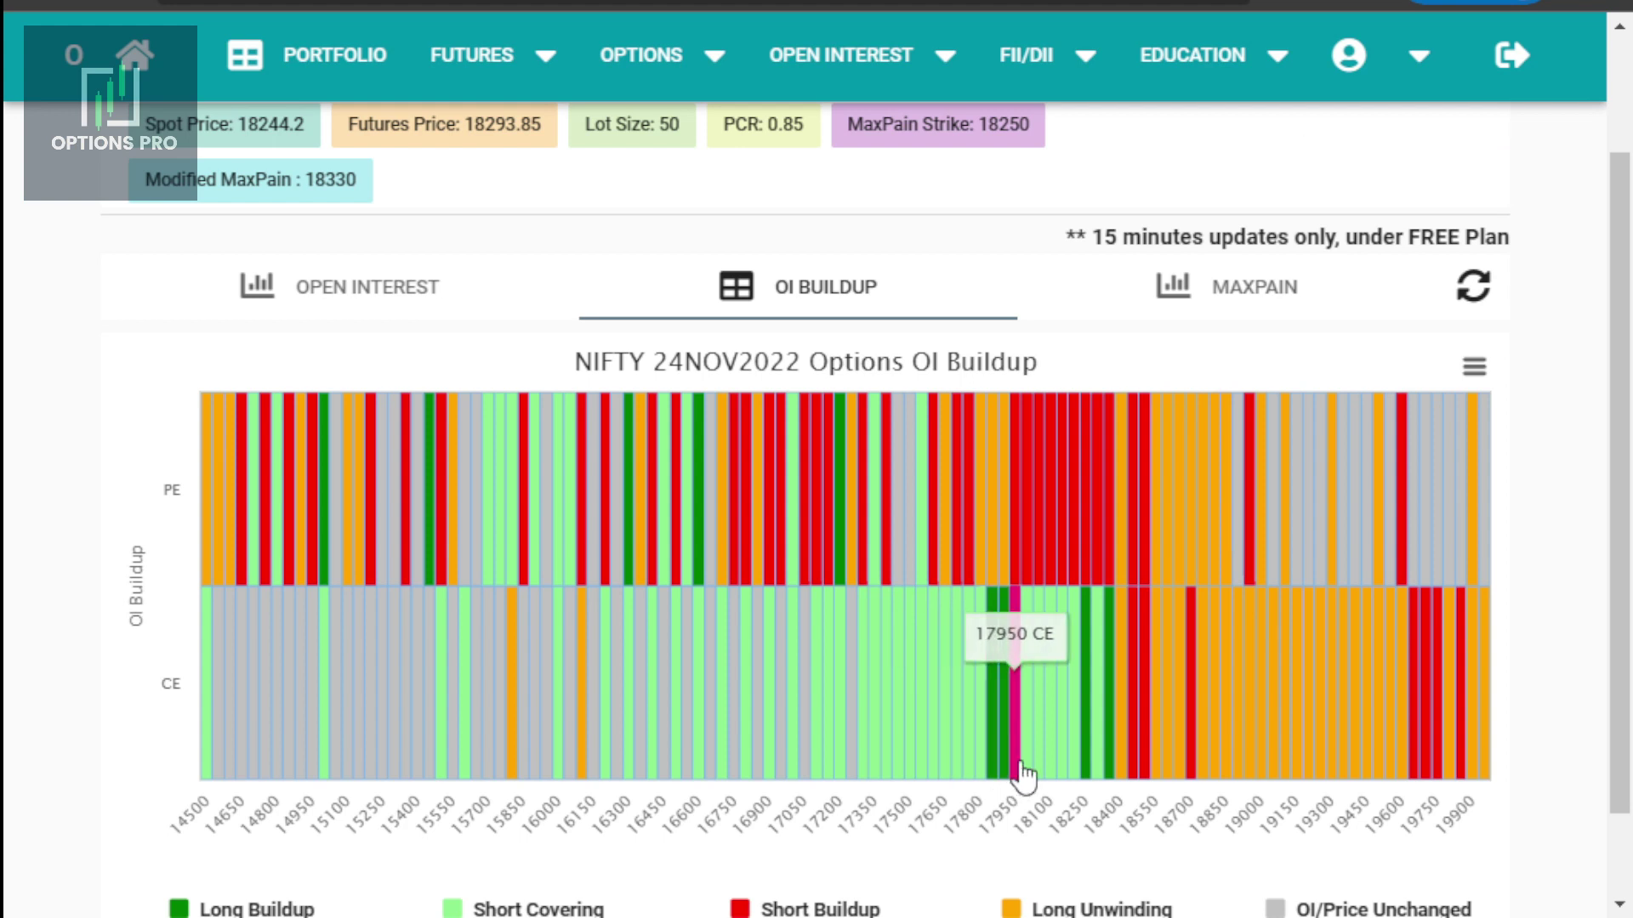
click(1275, 298)
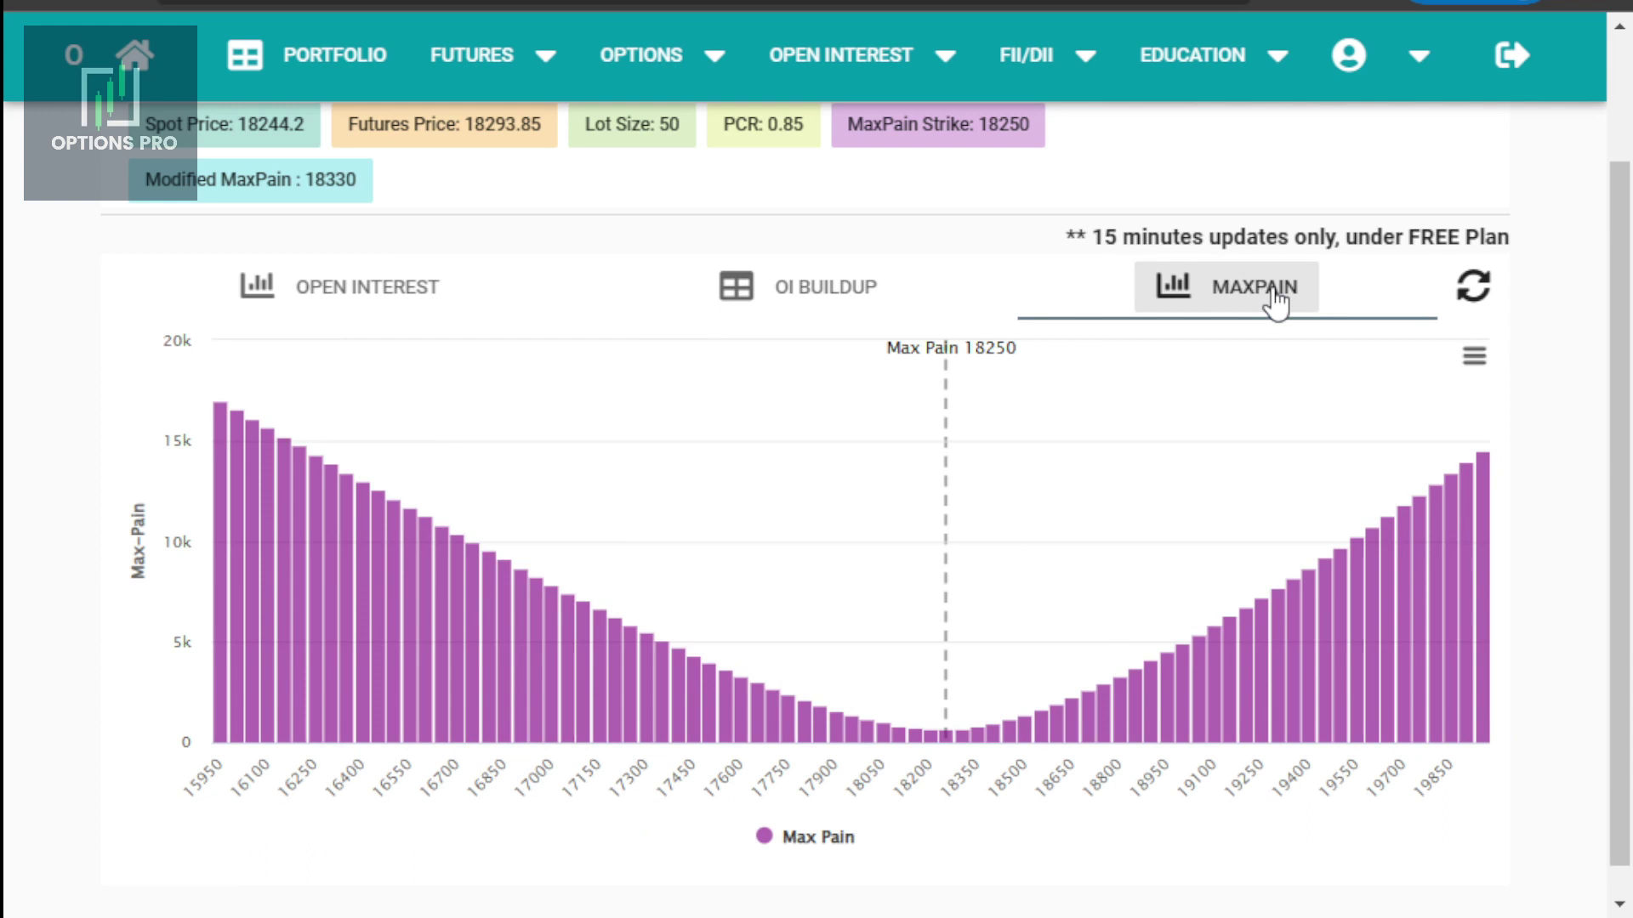
scroll(1020, 680, up, 3)
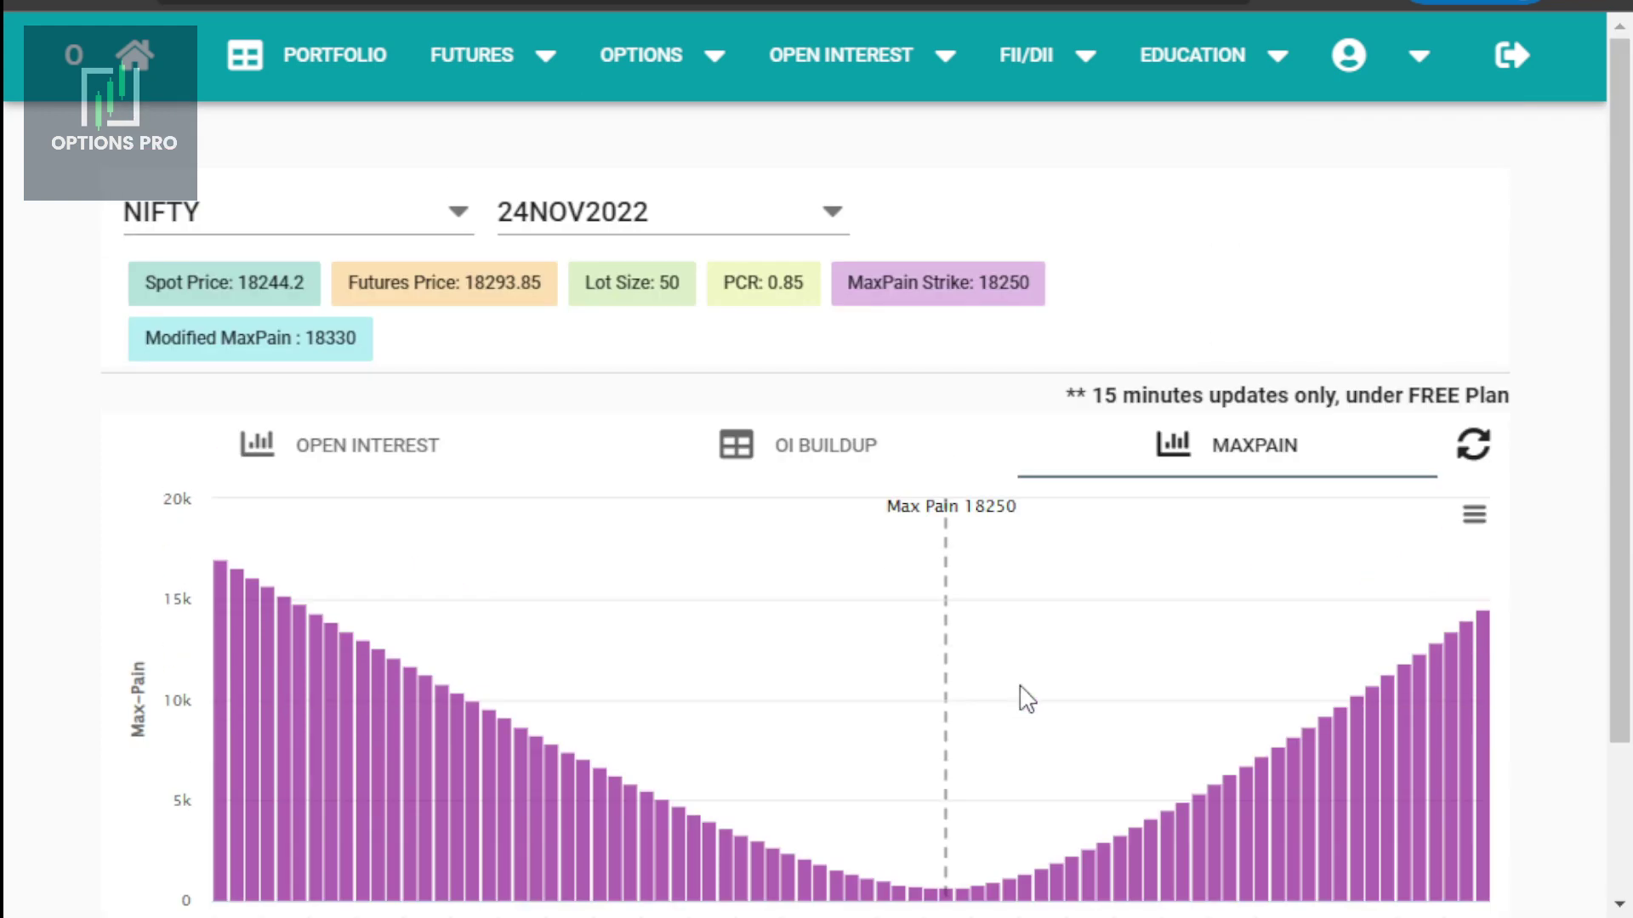
Browse the symbol list keeping NIFTY, then bring up the Open Interest tools menu.
click(455, 204)
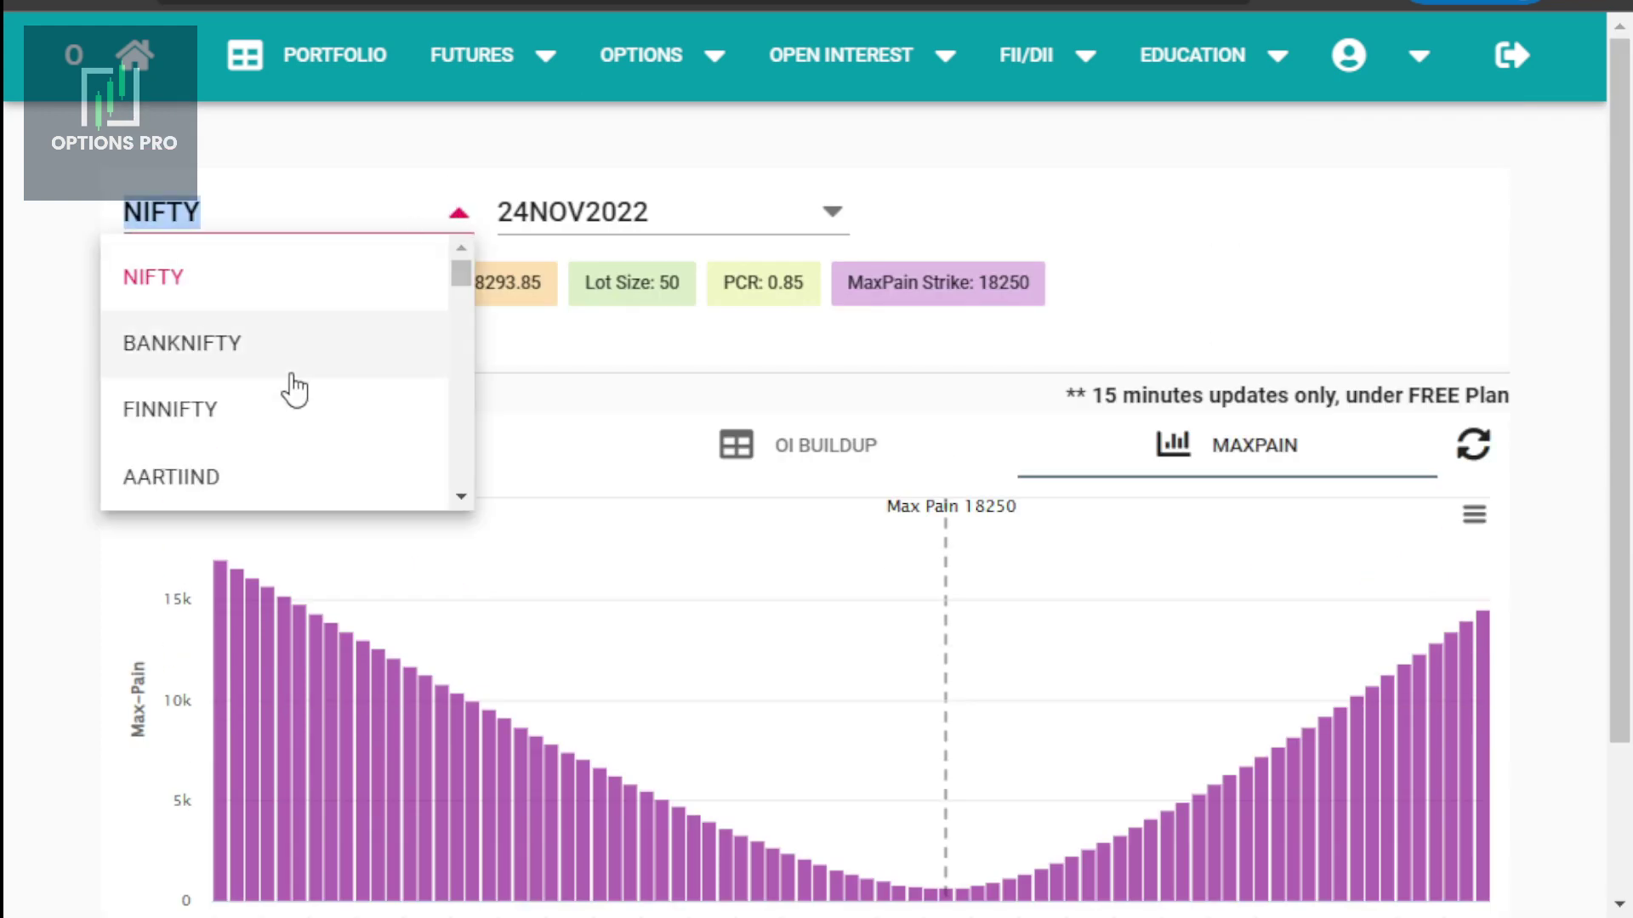
scroll(390, 386, down, 2)
scroll(390, 386, down, 2)
click(460, 212)
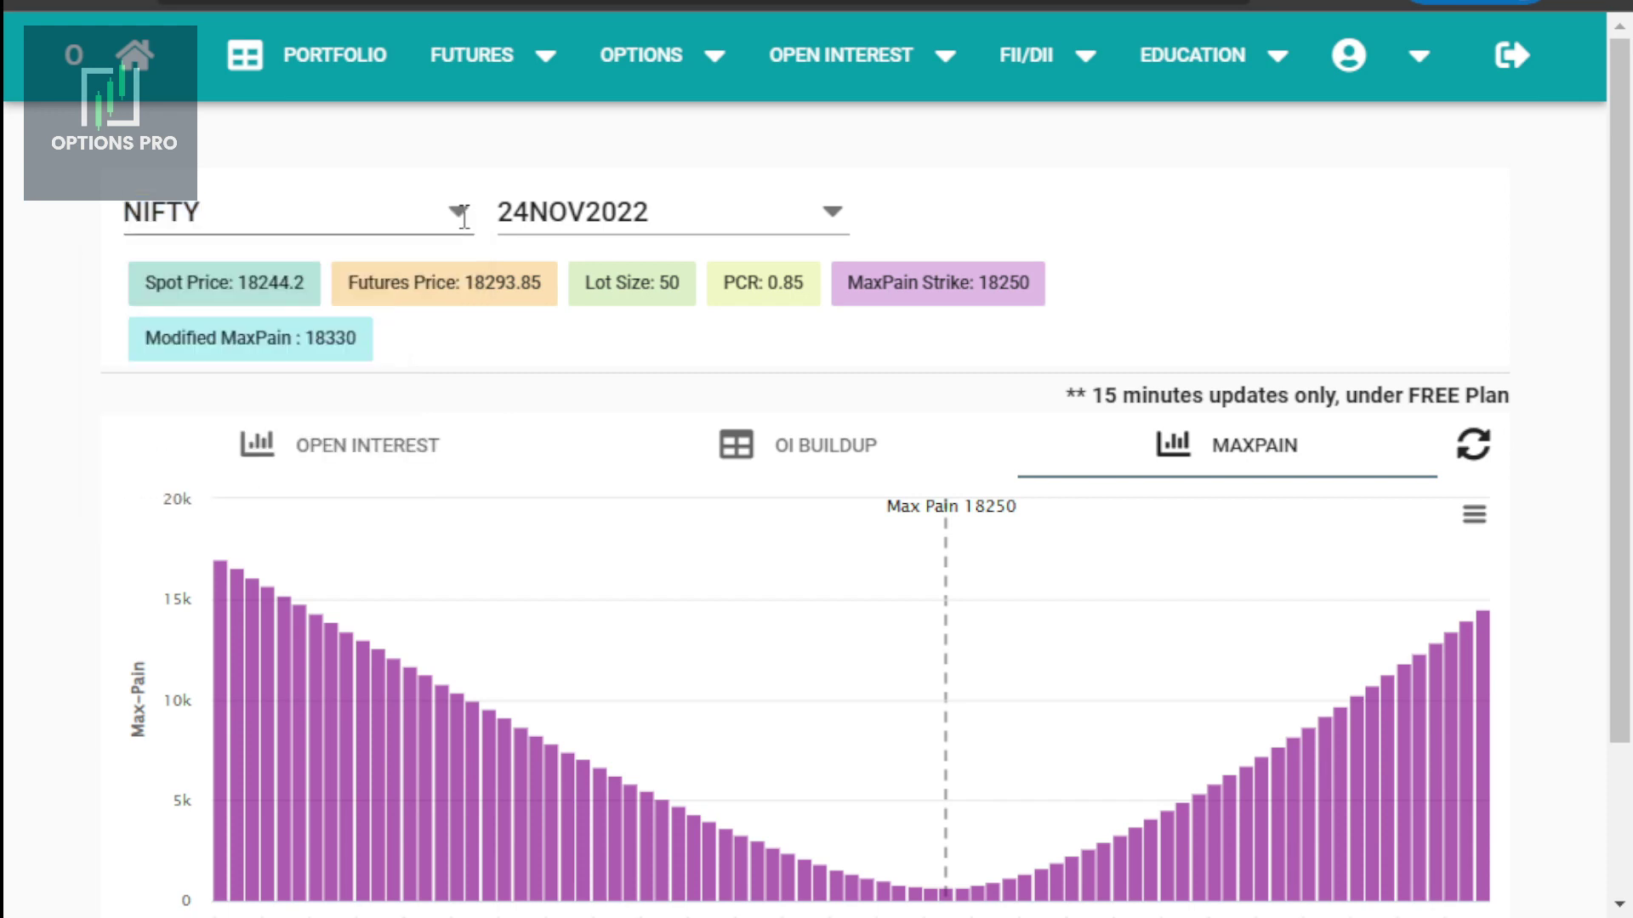
click(842, 54)
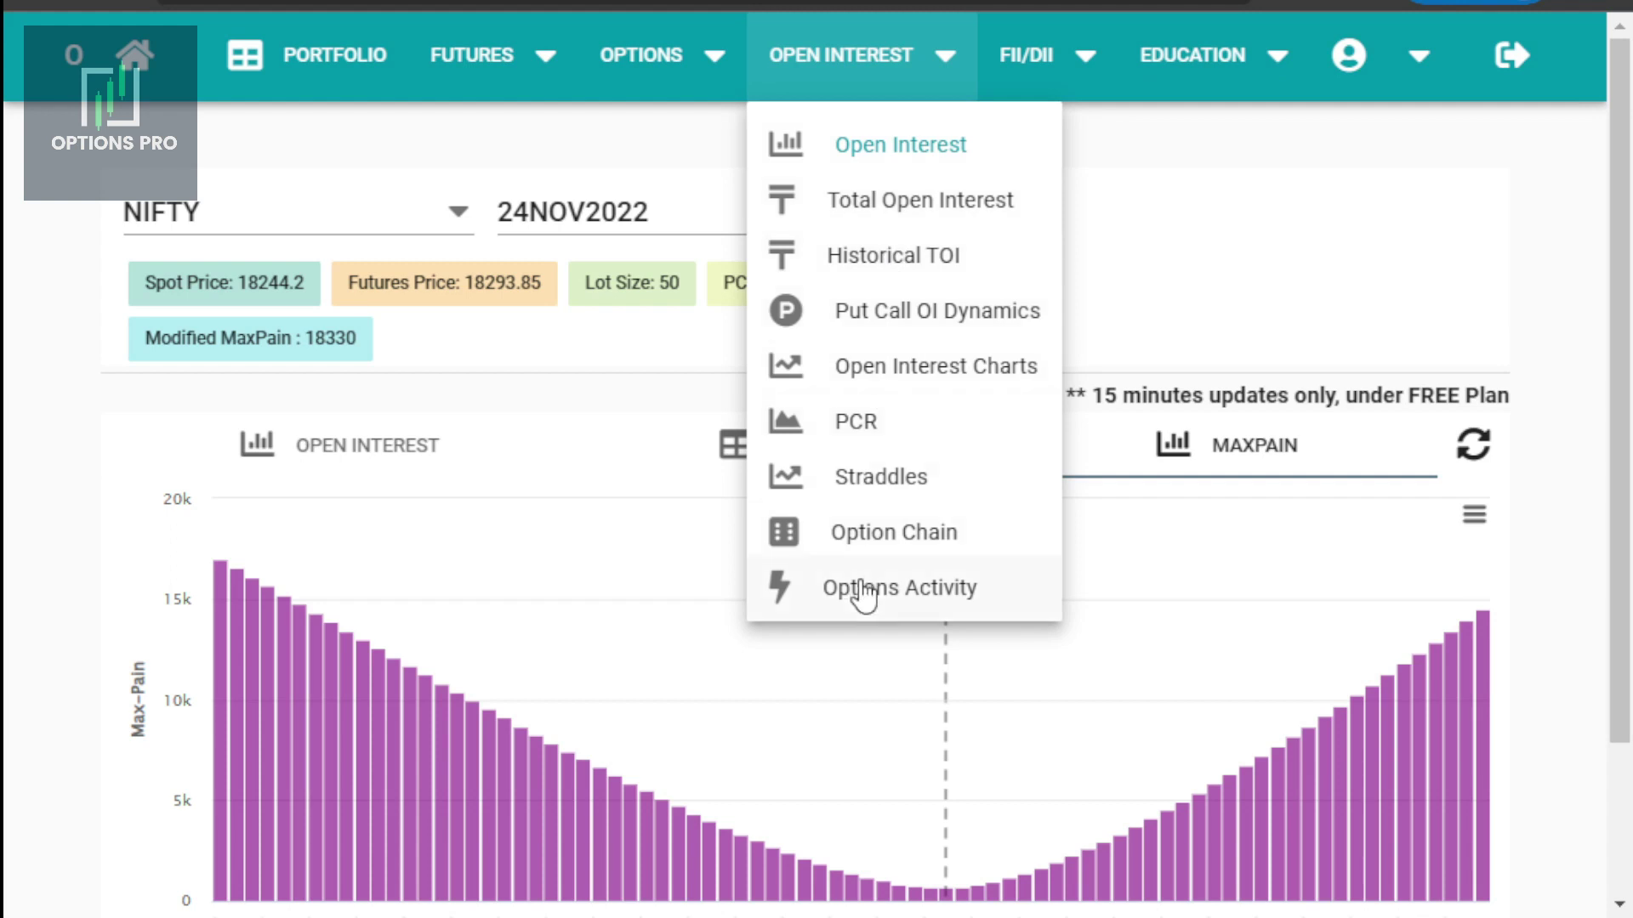
Load the strategy builder form showing NIFTY 24NOV2022, spot 18244.2, futures 18293.85.
click(953, 71)
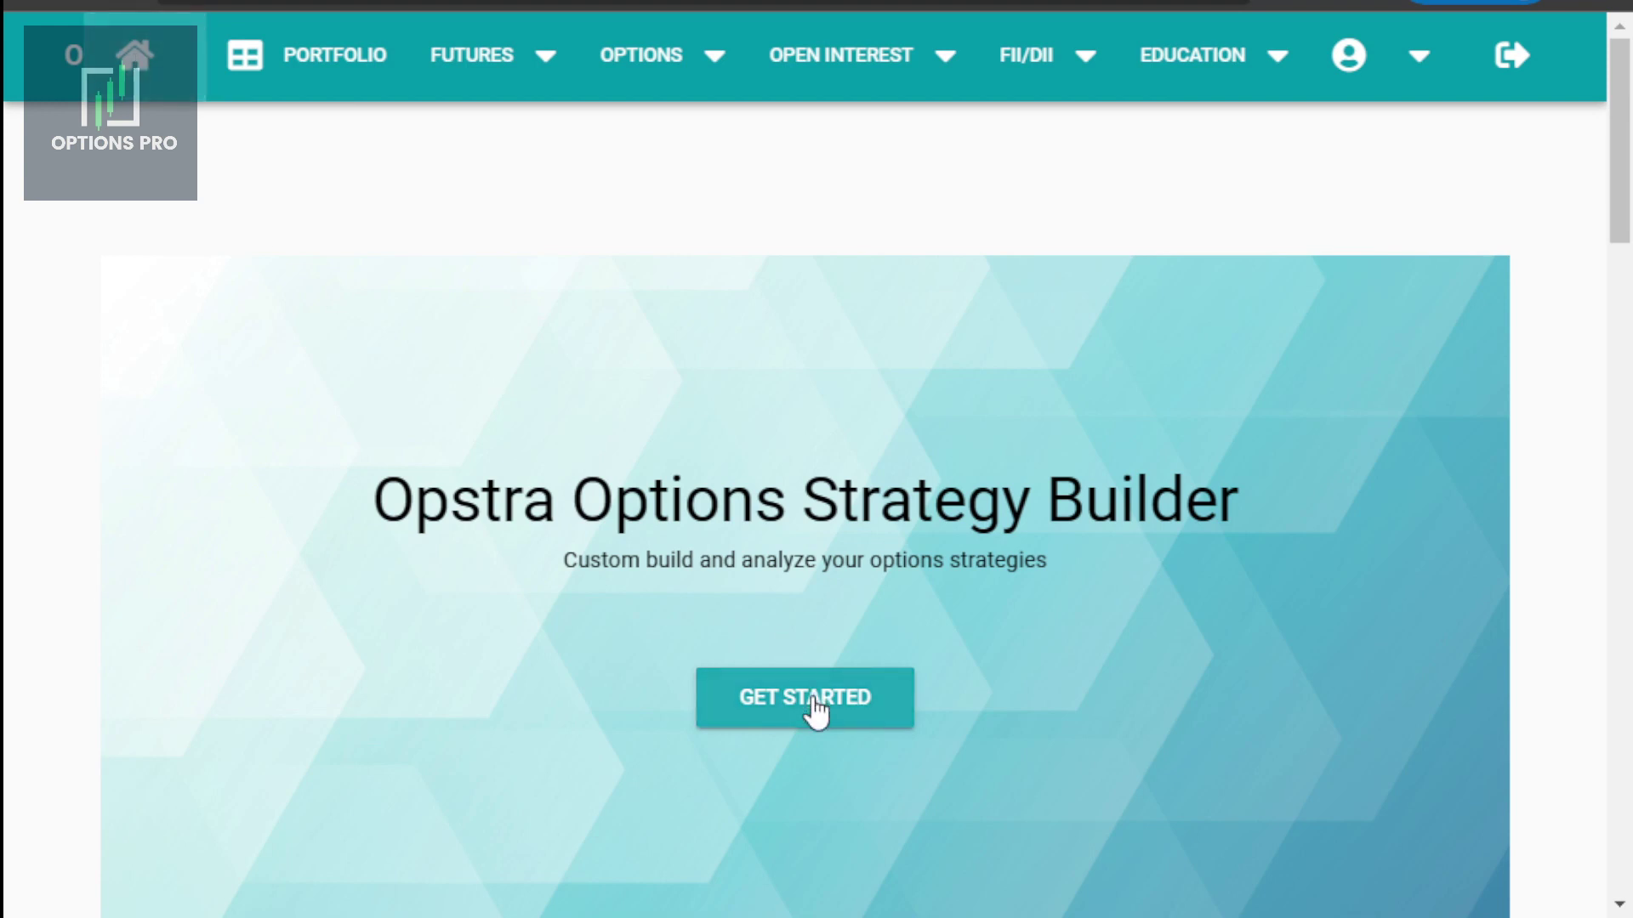
click(815, 710)
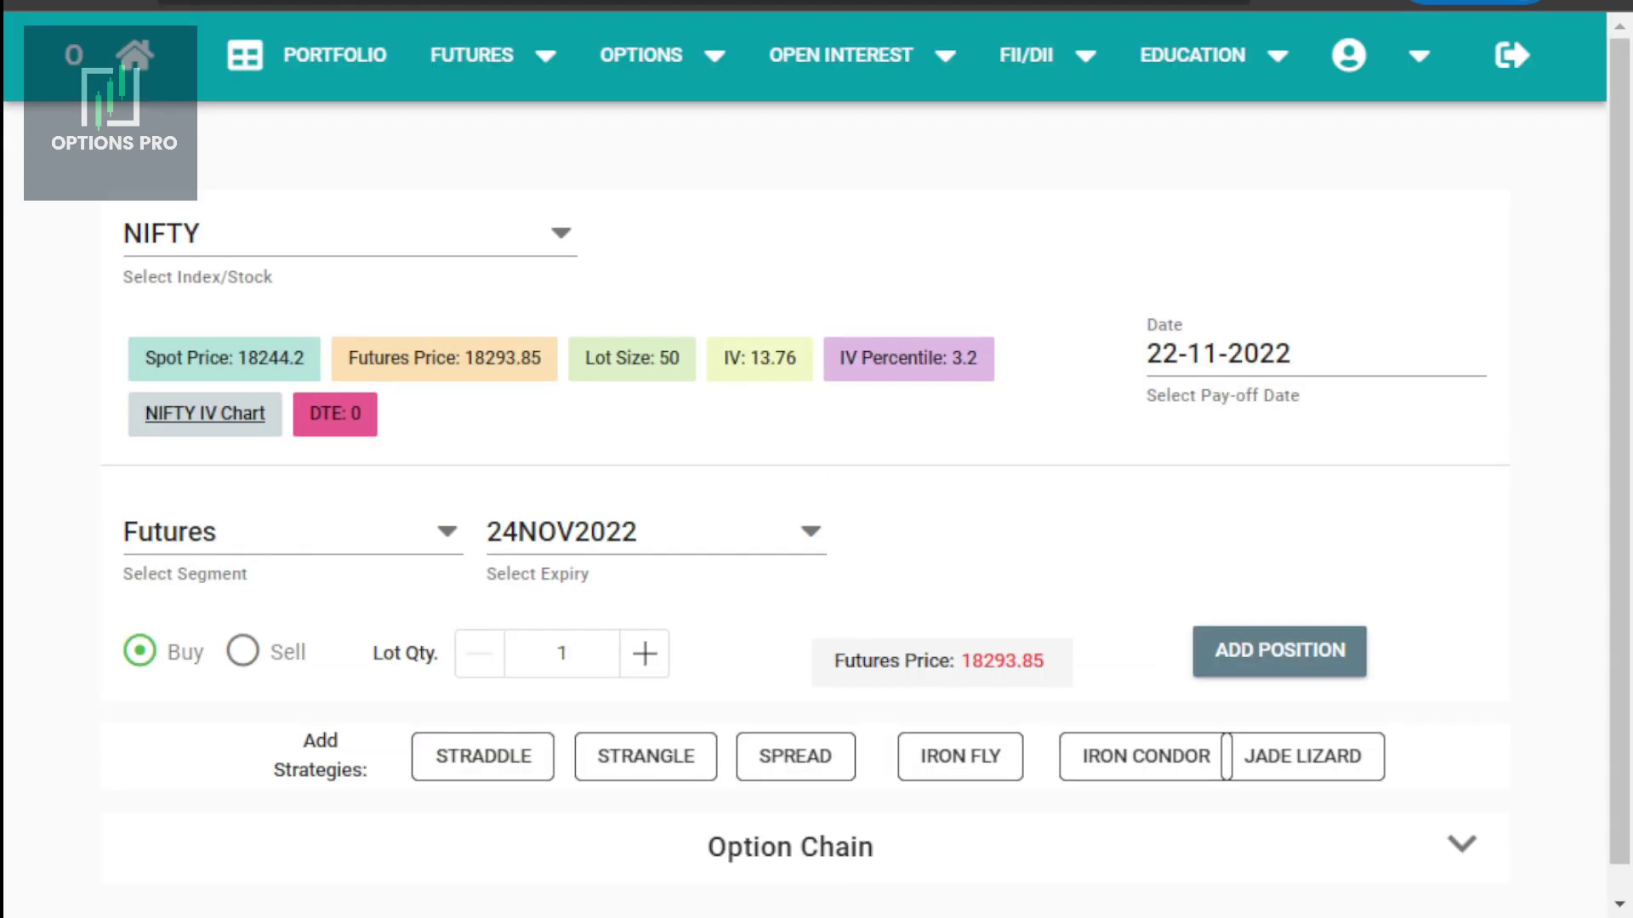
scroll(816, 510, down, 1)
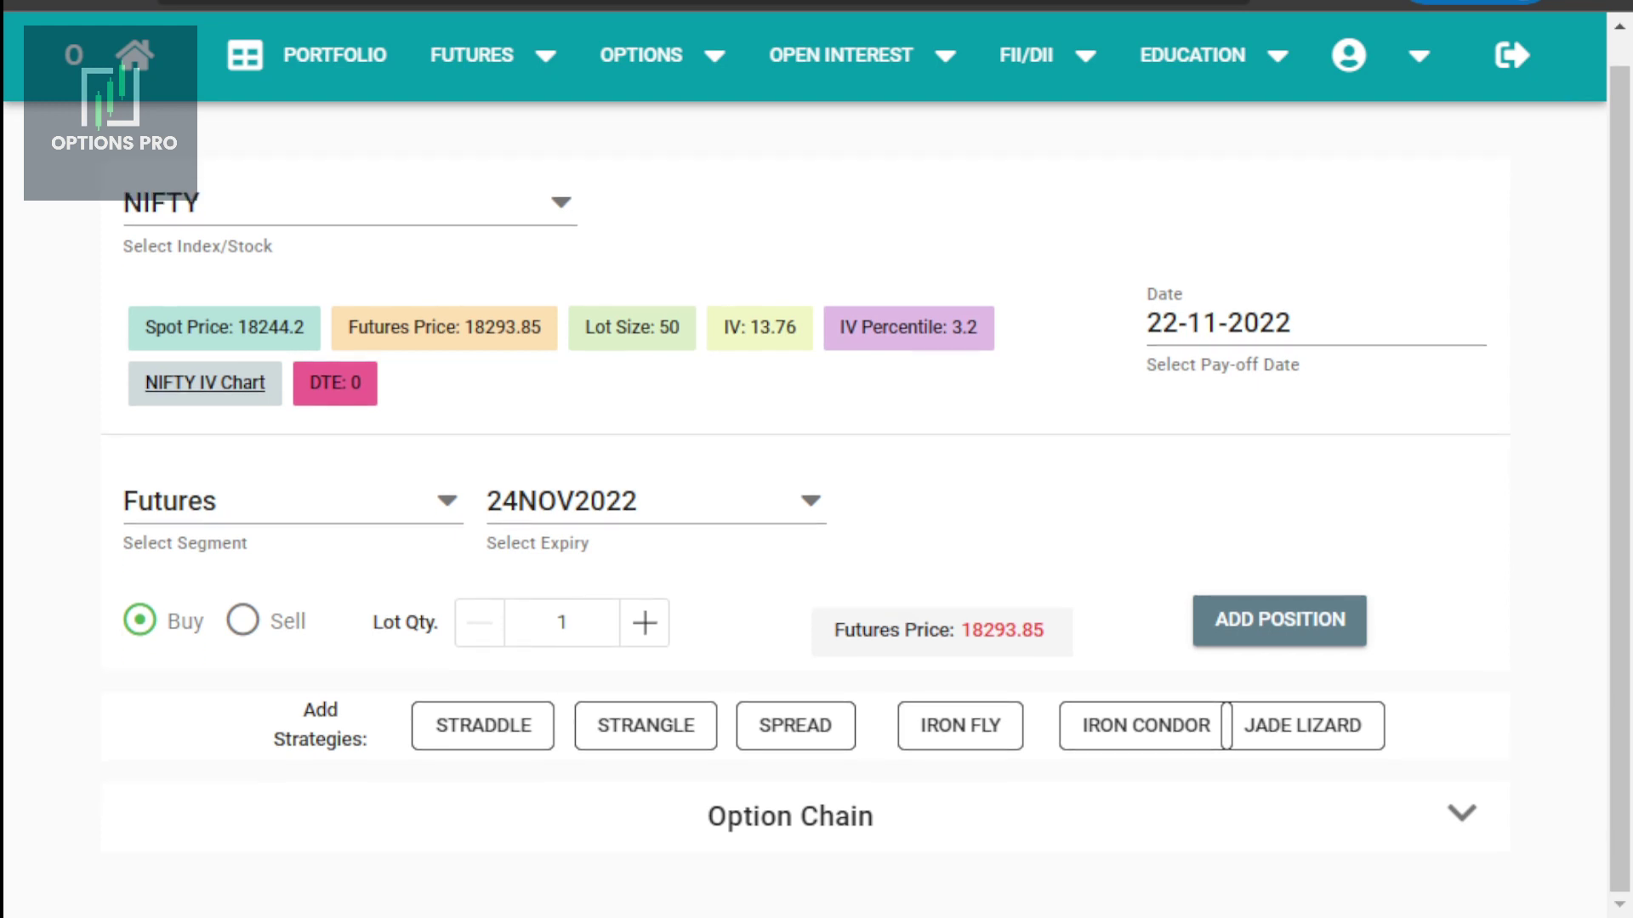
scroll(816, 511, up, 1)
scroll(816, 510, down, 1)
Choose BANKNIFTY, 01DEC2022 expiry and the Options segment, leaving the strike unselected.
click(560, 202)
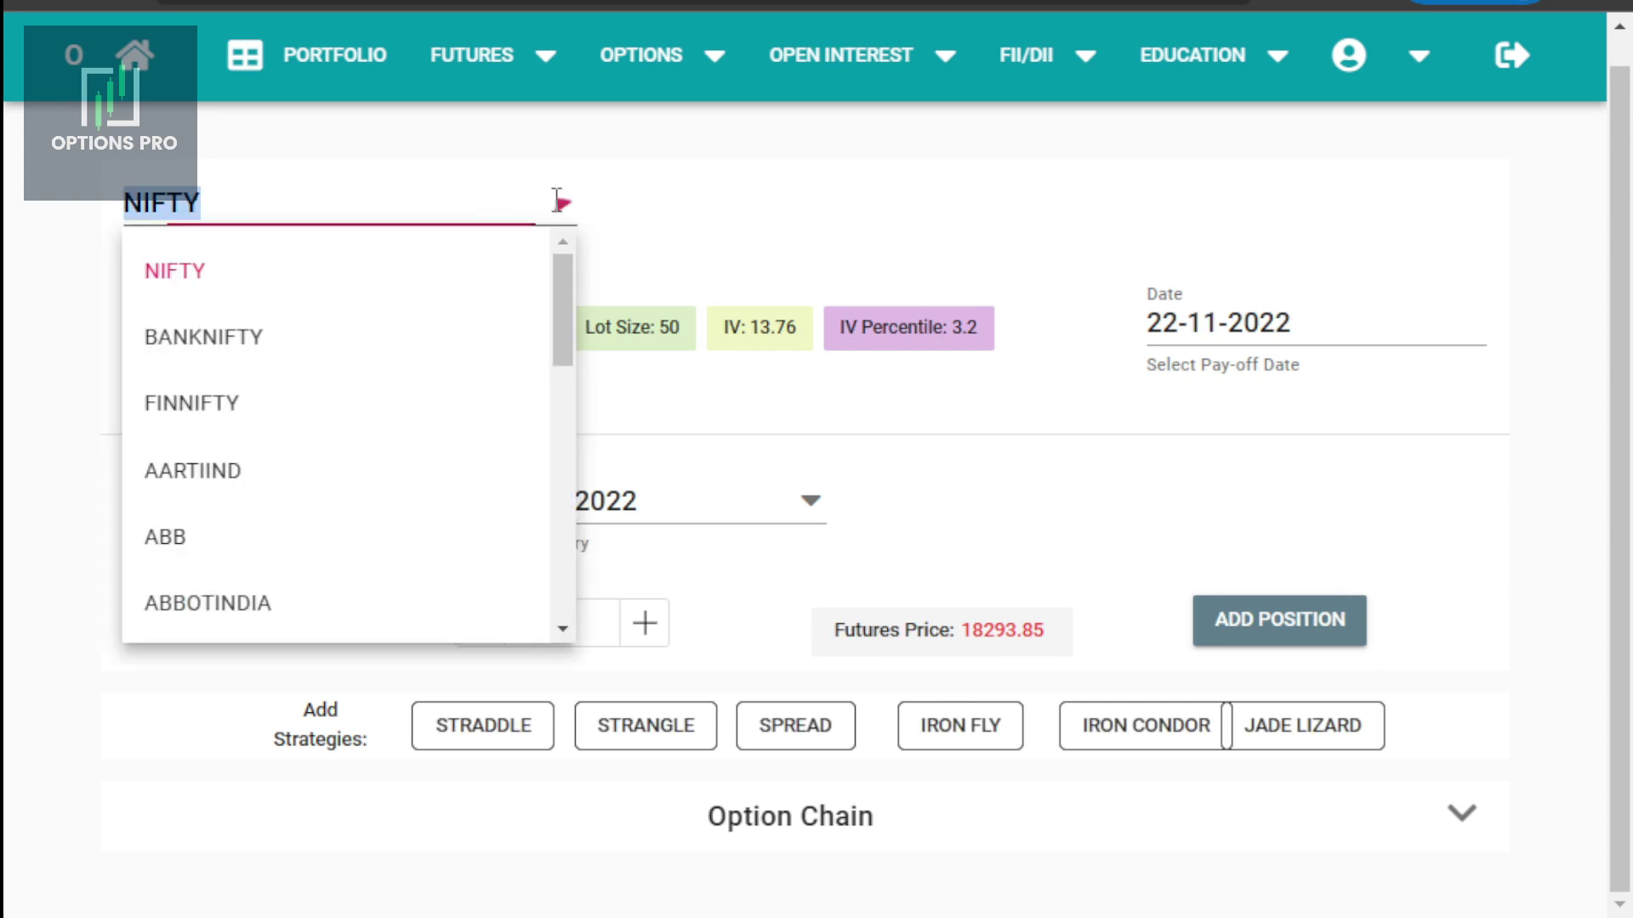
scroll(246, 421, down, 3)
scroll(247, 421, up, 3)
click(273, 340)
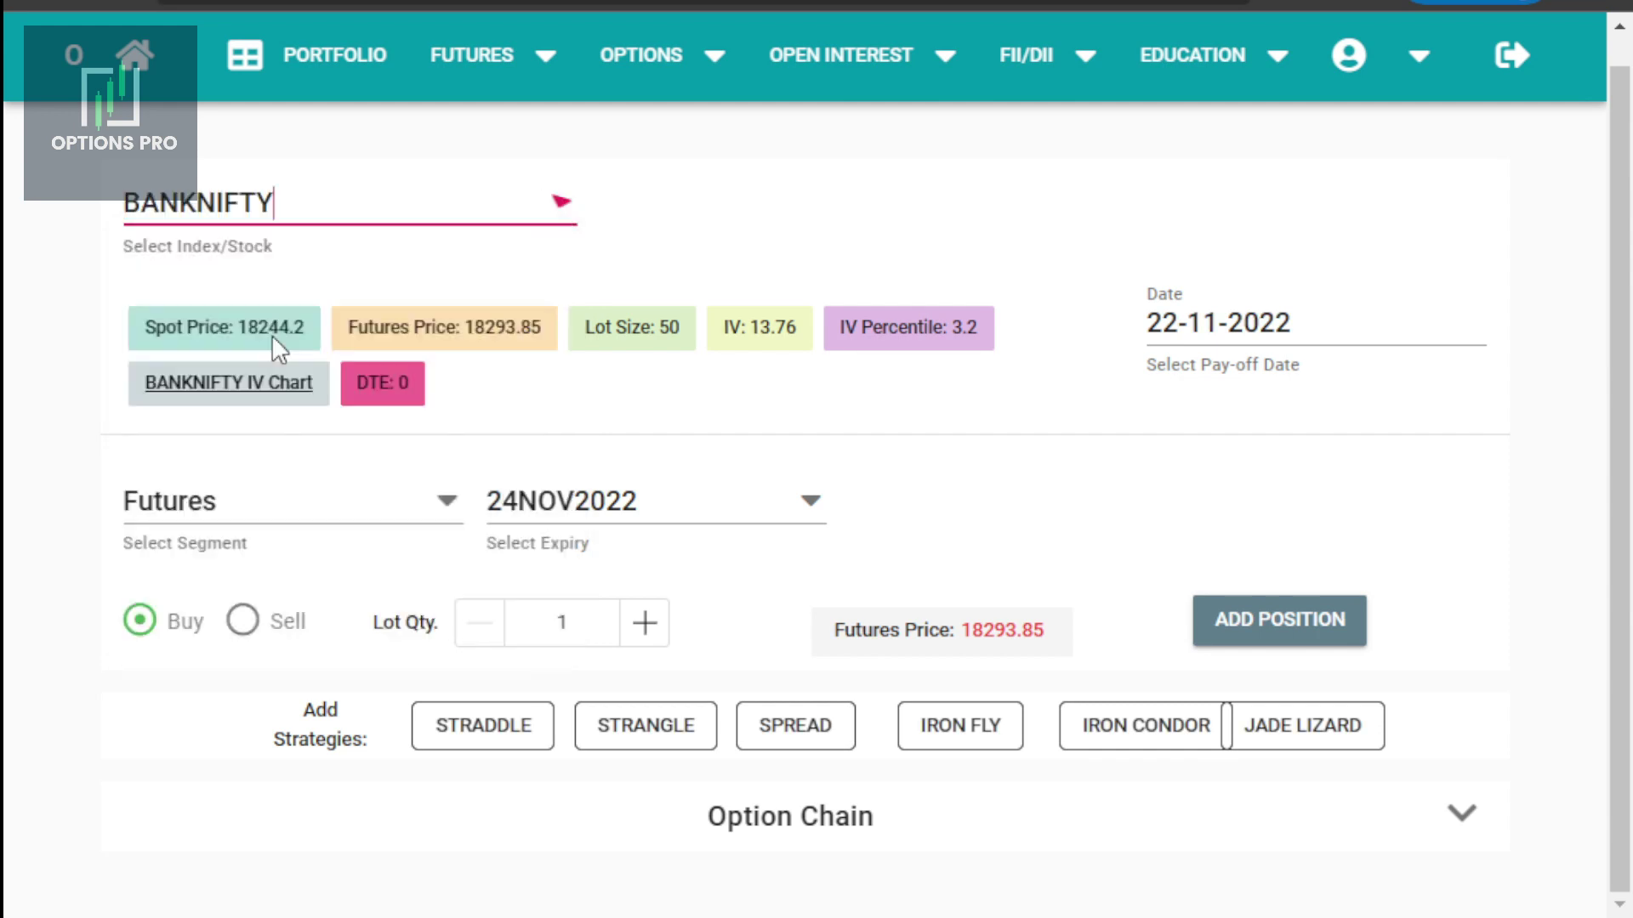
click(803, 502)
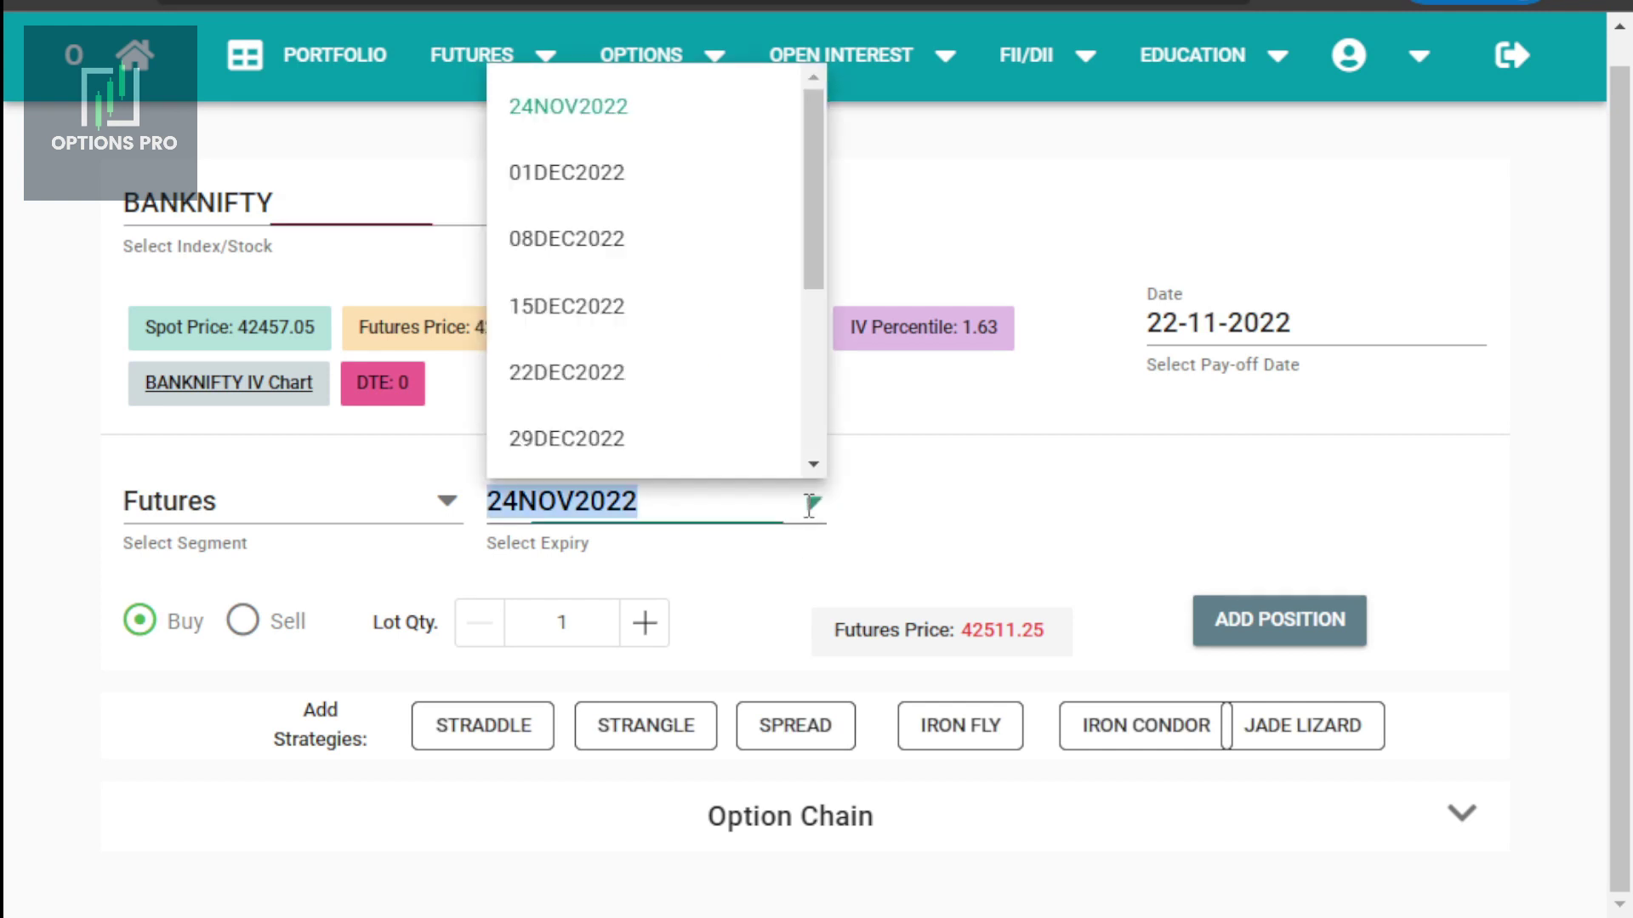
click(614, 174)
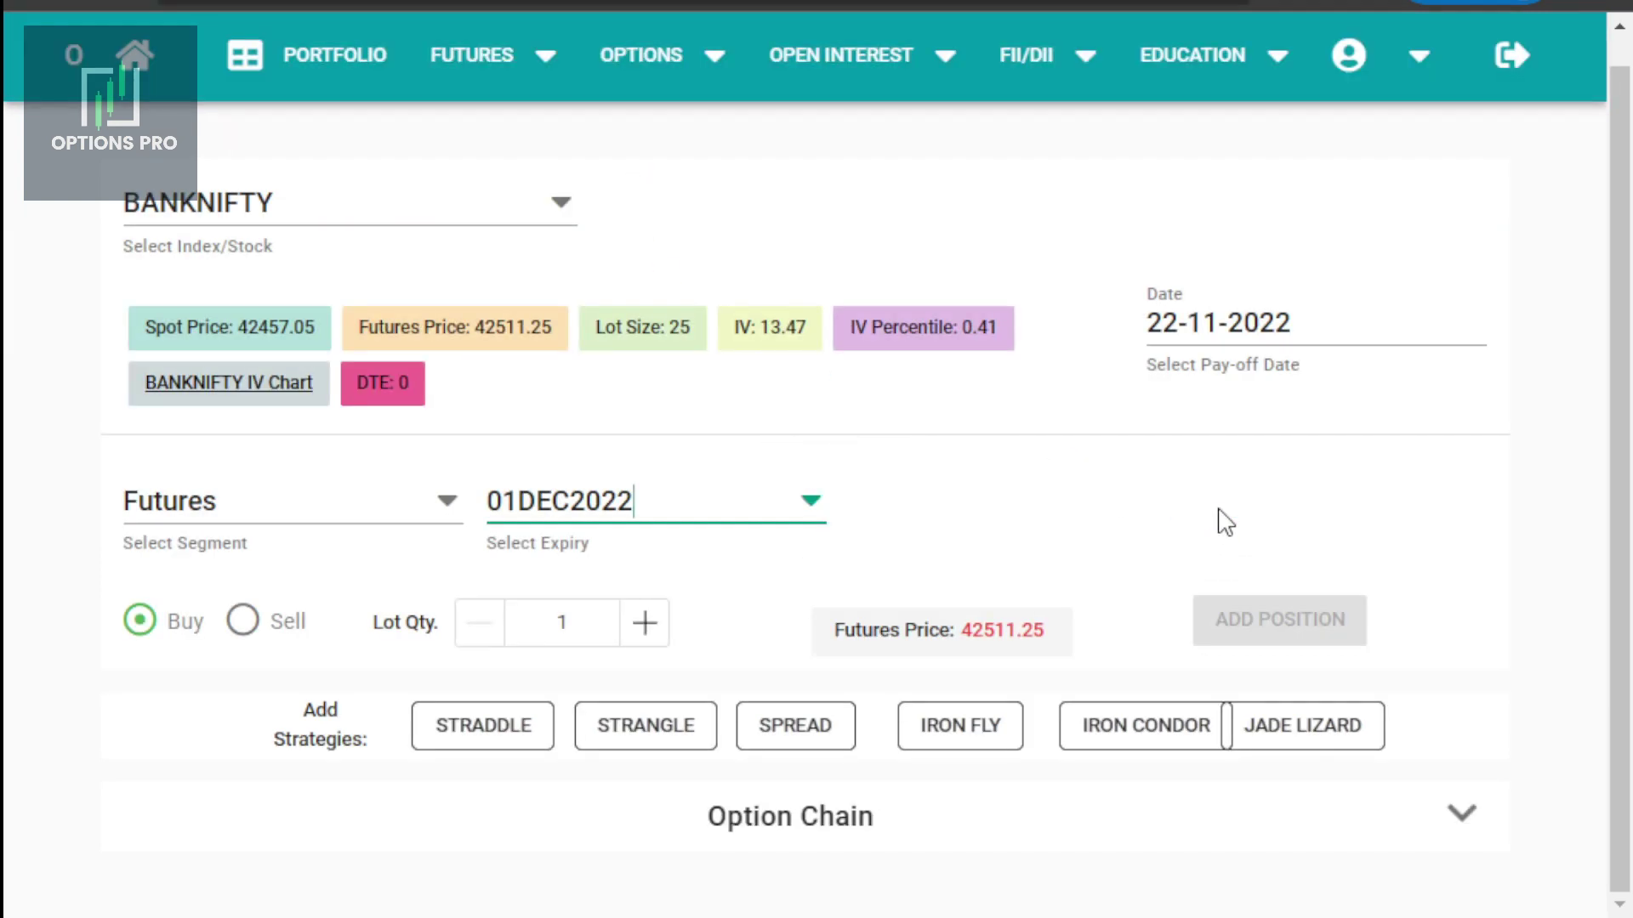
click(289, 502)
click(180, 630)
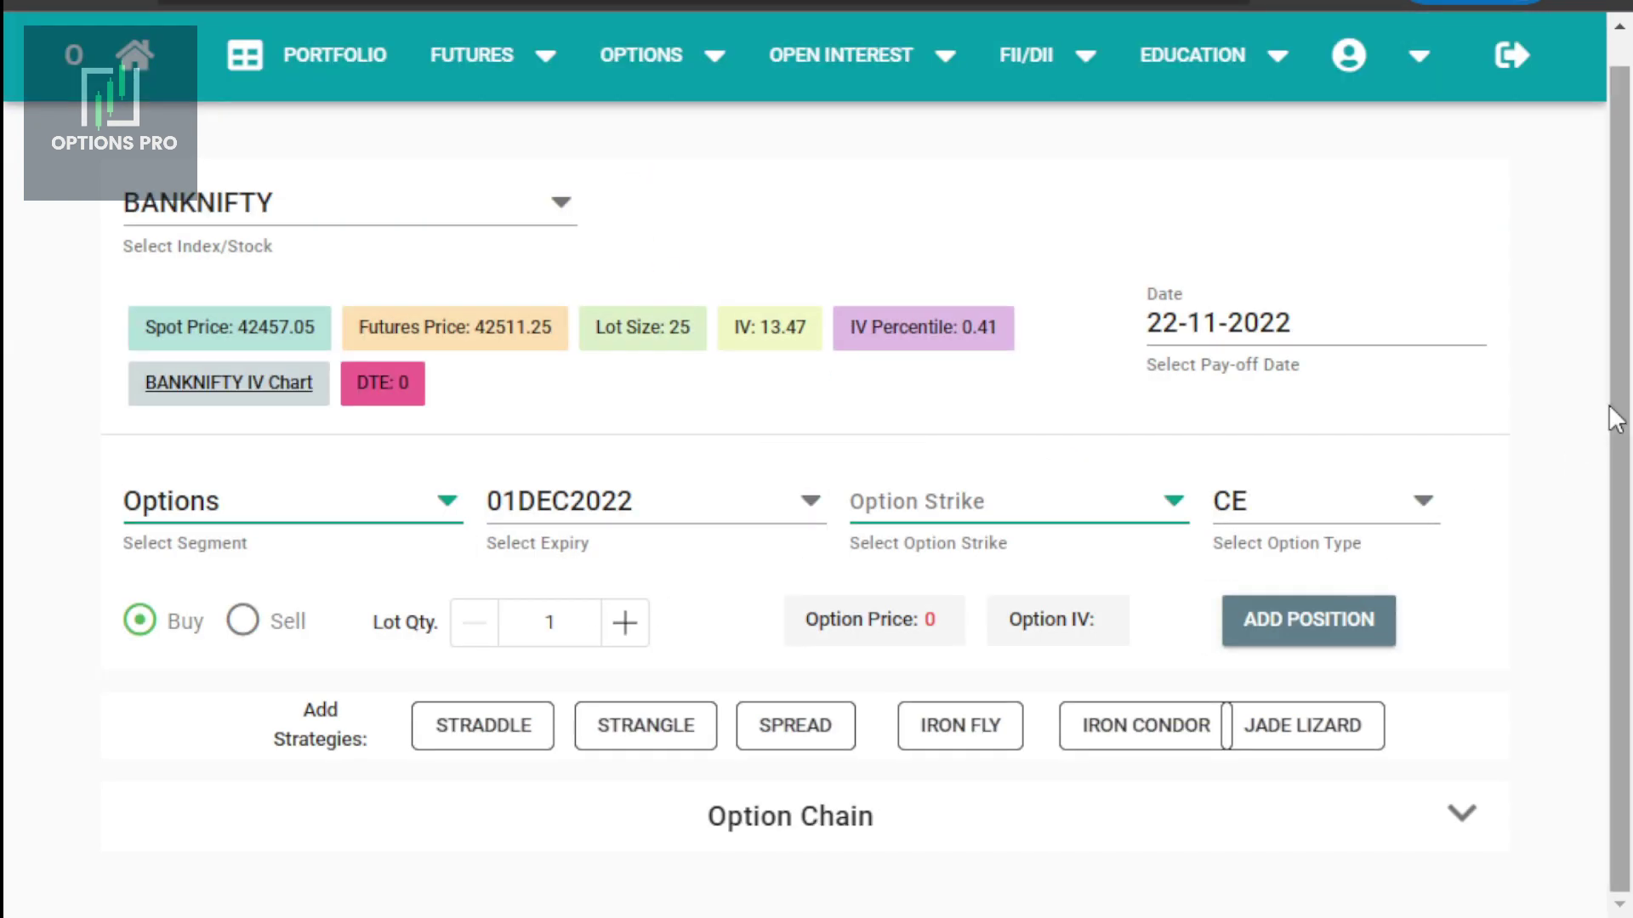
click(1166, 502)
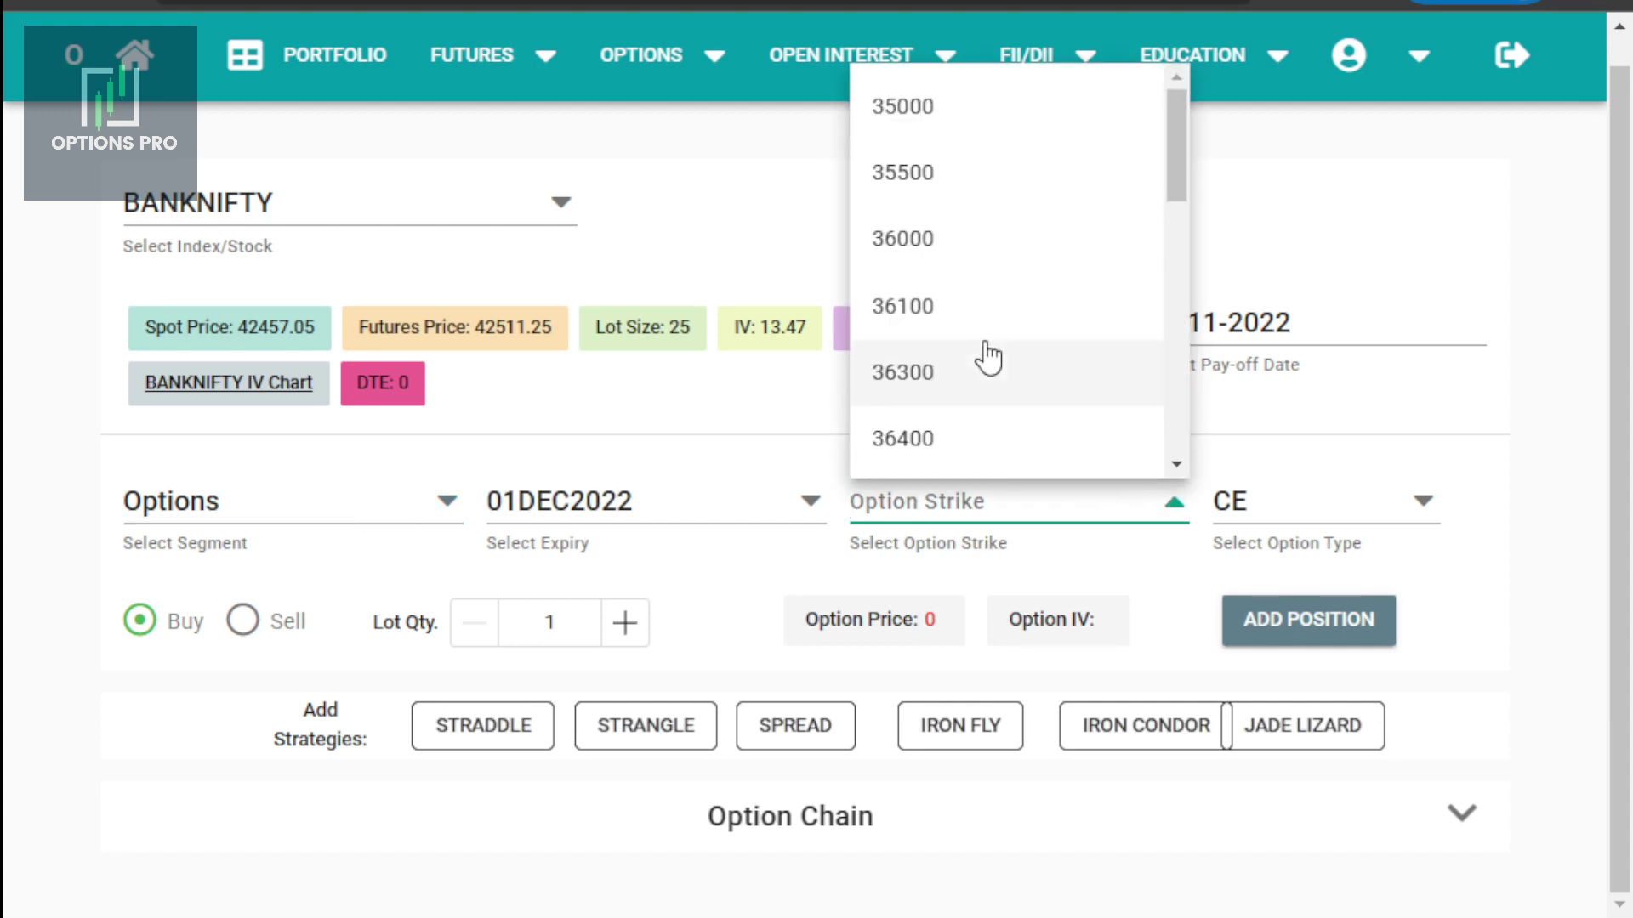
click(1538, 527)
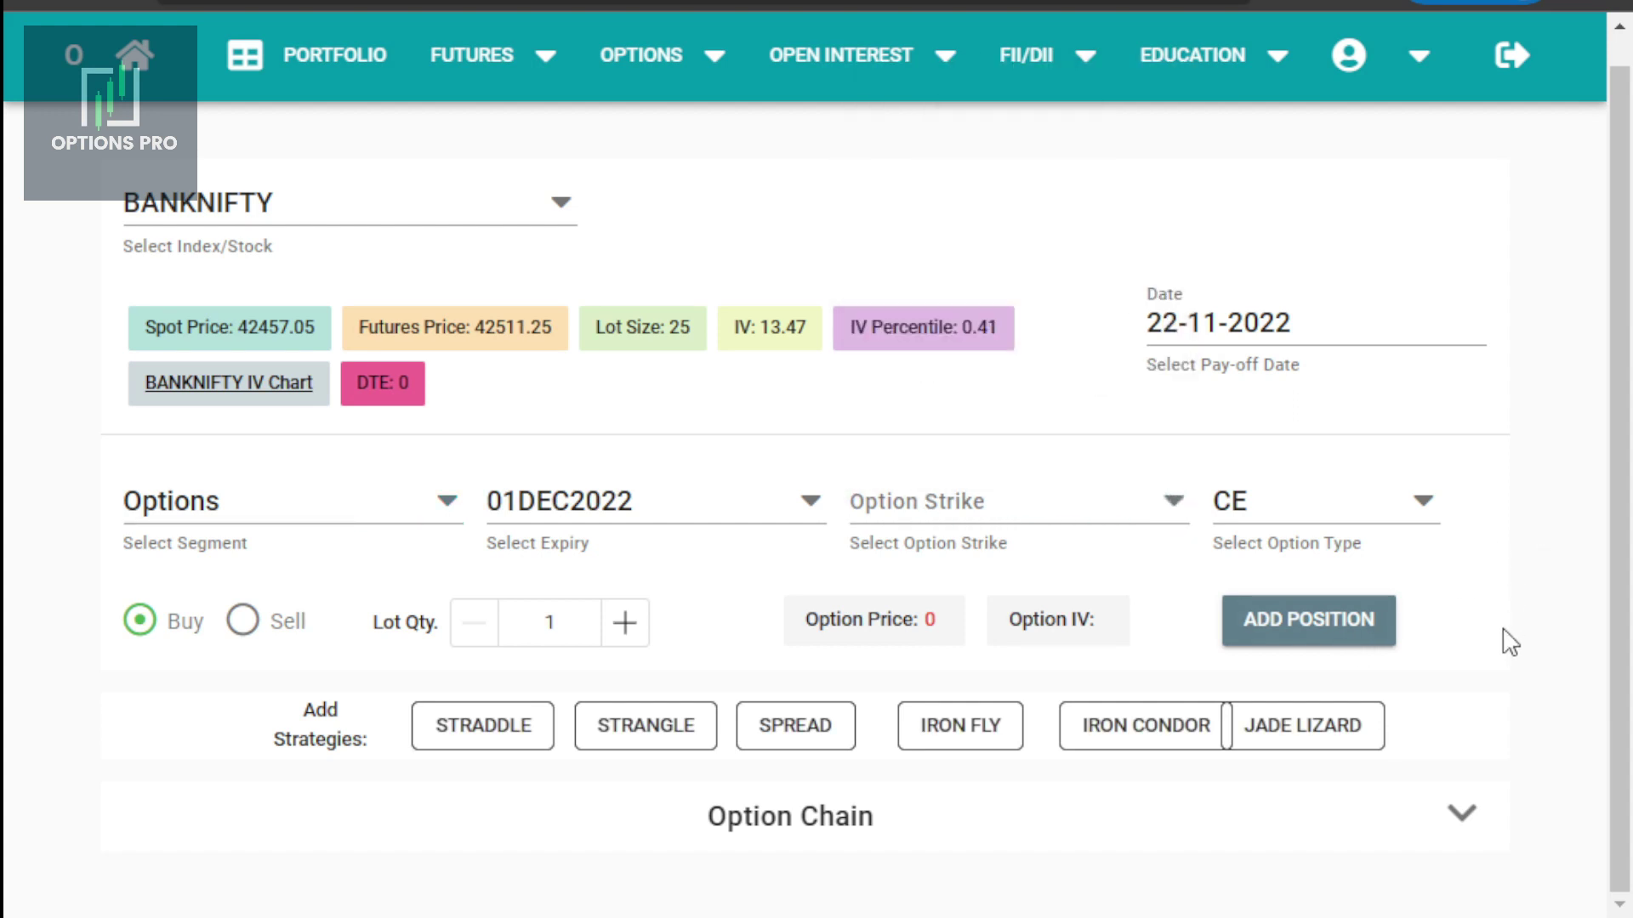
Expand the option chain and locate the BANKNIFTY 42500 strike.
click(1460, 812)
scroll(1461, 817, down, 4)
scroll(1462, 803, down, 4)
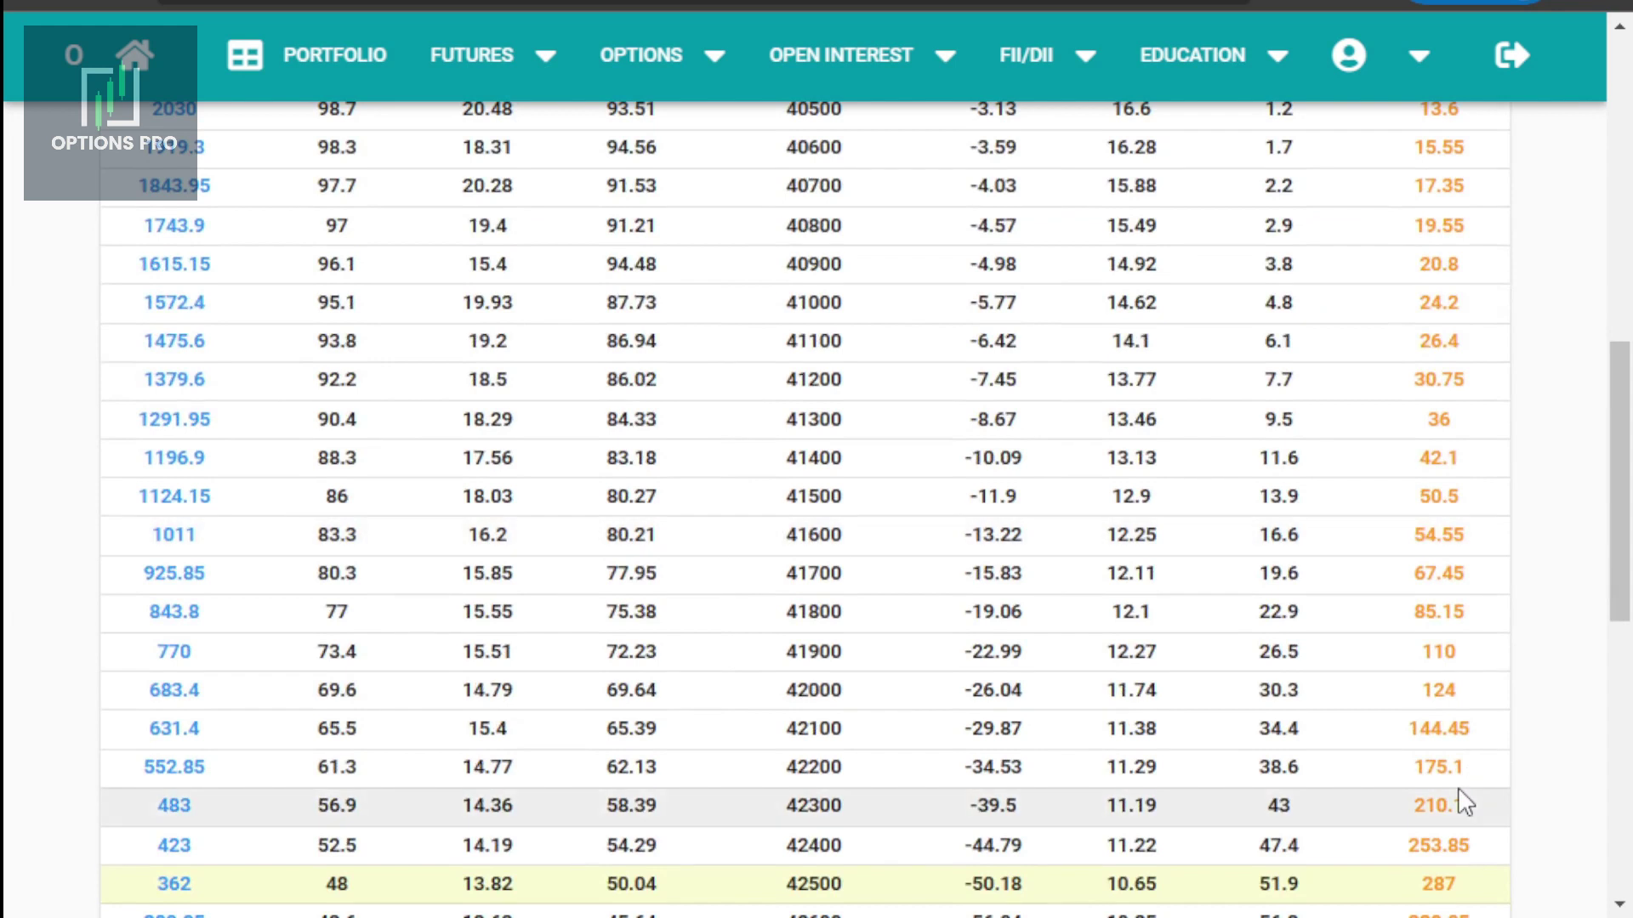
scroll(1464, 802, down, 3)
scroll(710, 689, up, 2)
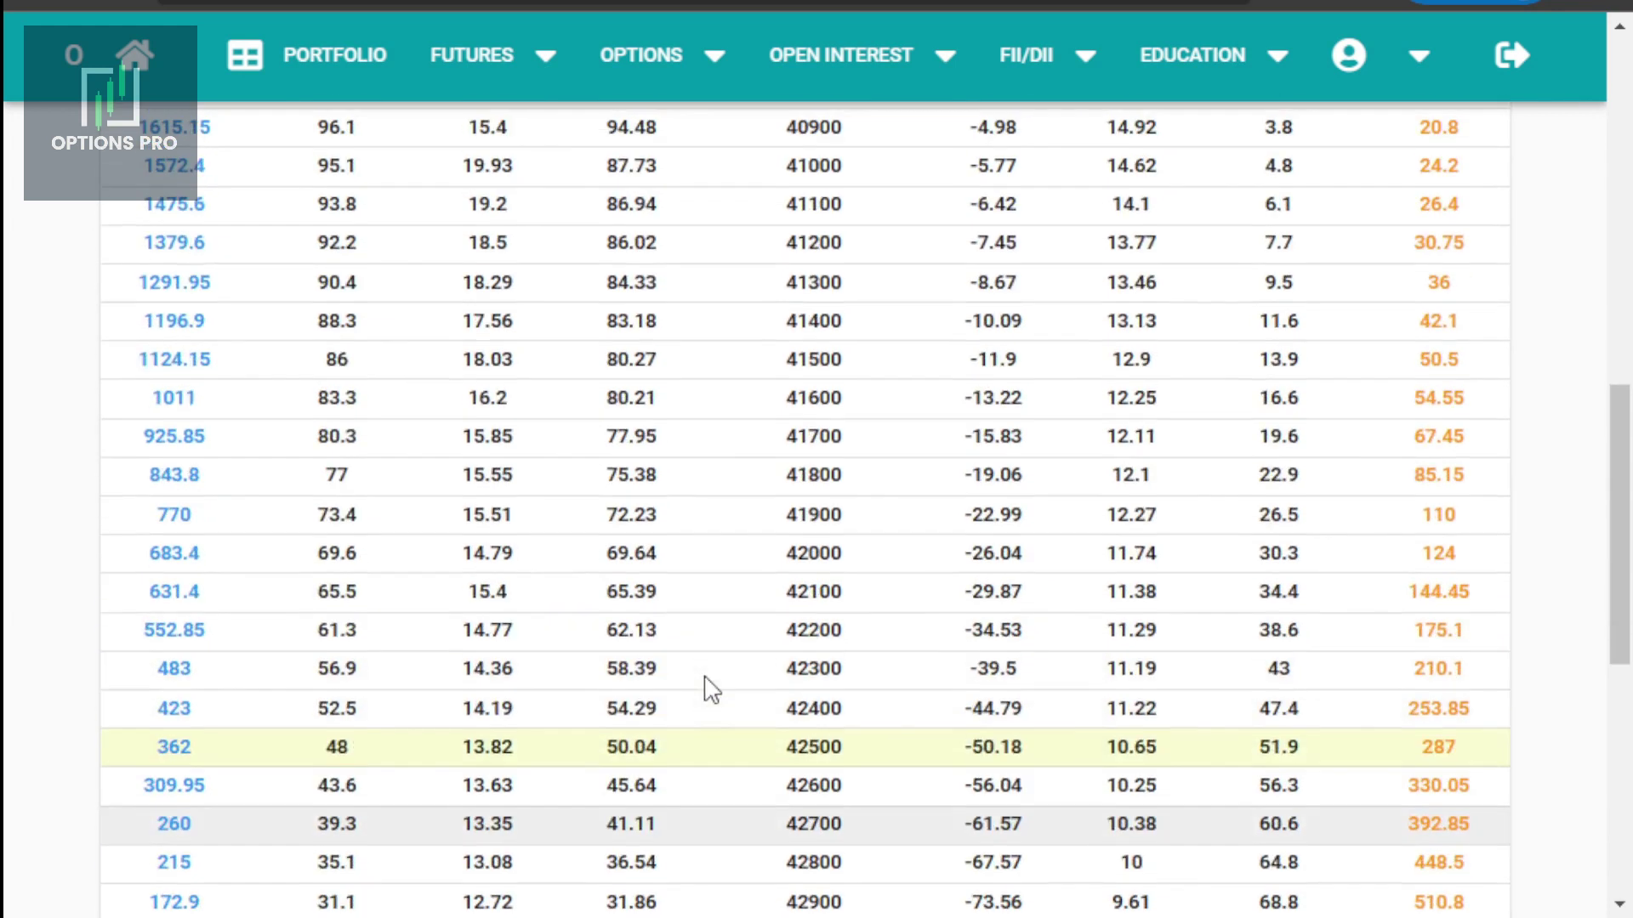
scroll(850, 775, up, 15)
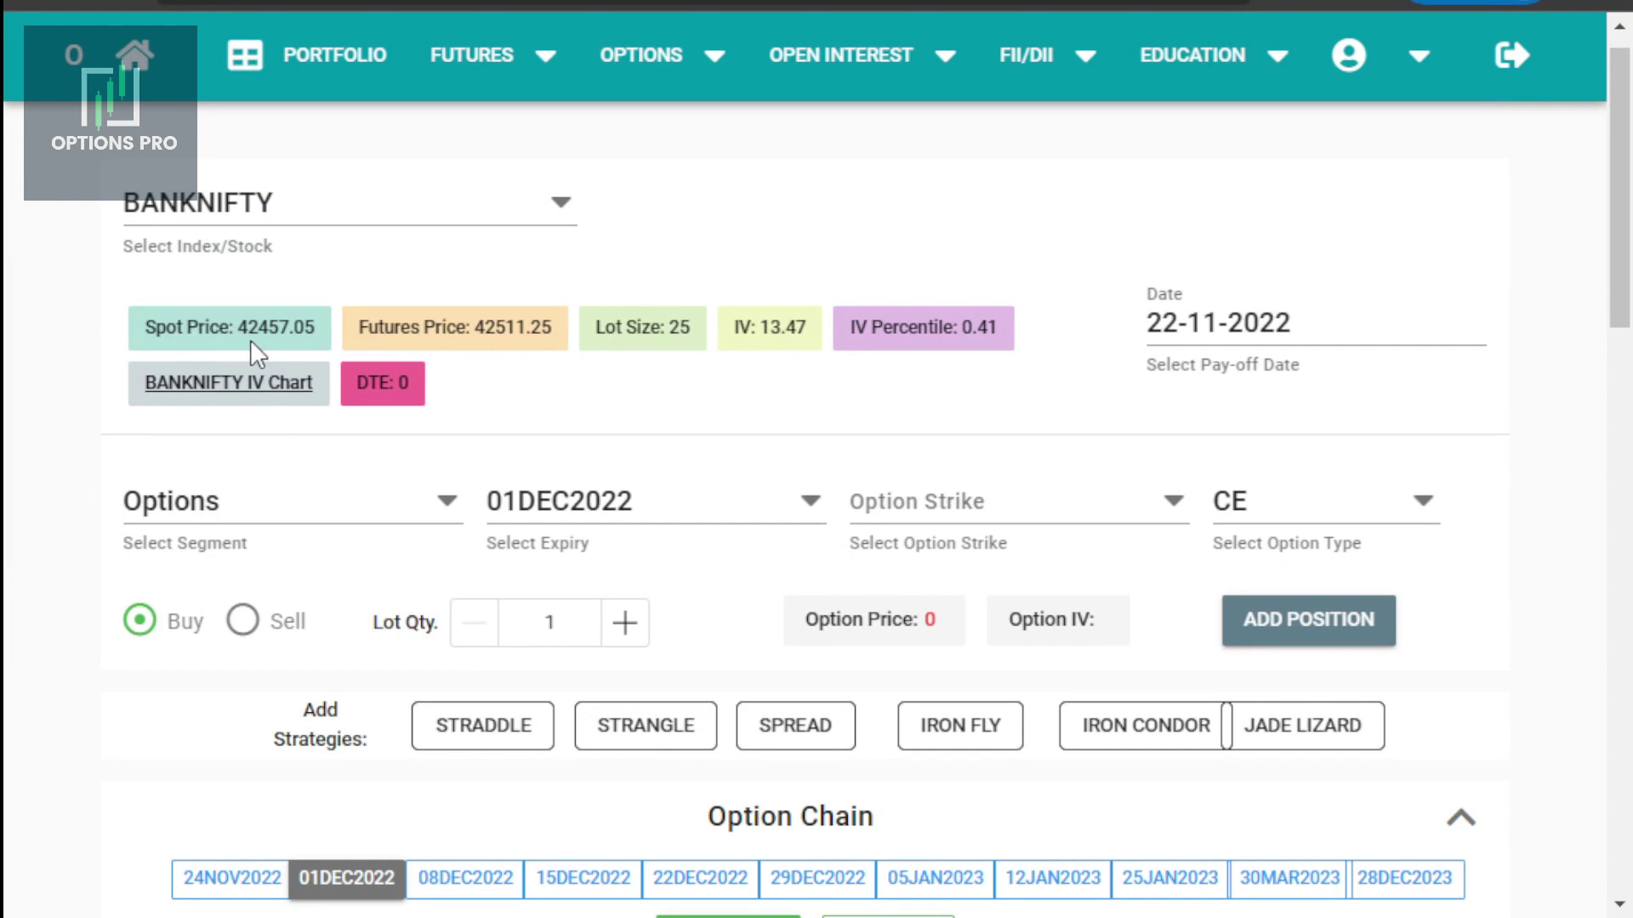
scroll(692, 558, down, 5)
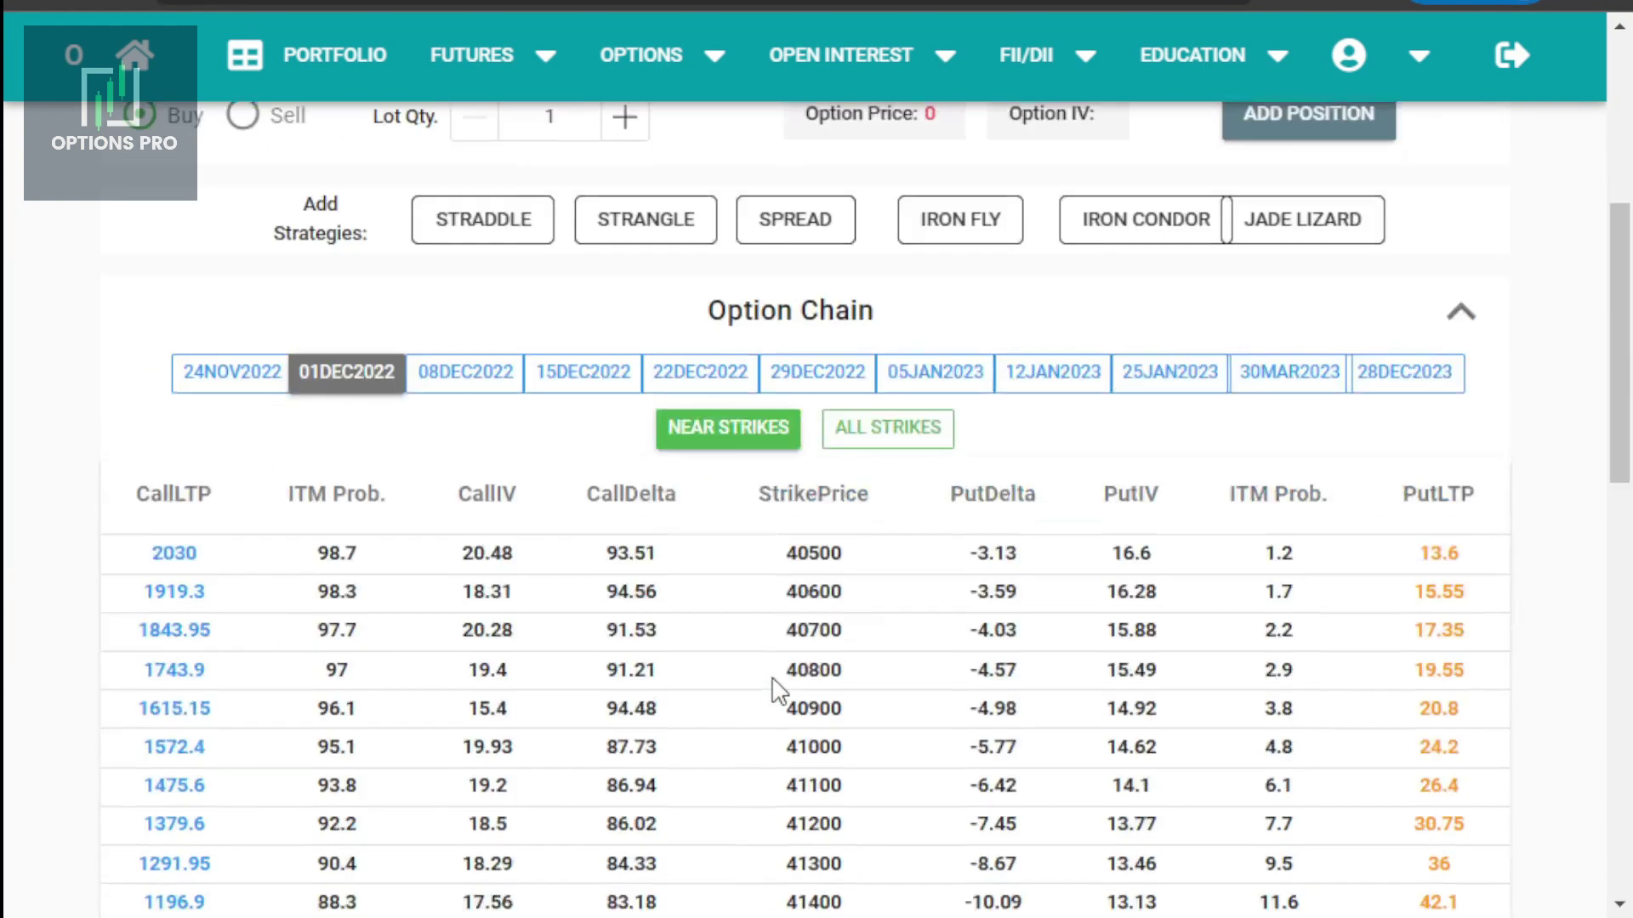
scroll(776, 685, down, 4)
scroll(776, 686, down, 3)
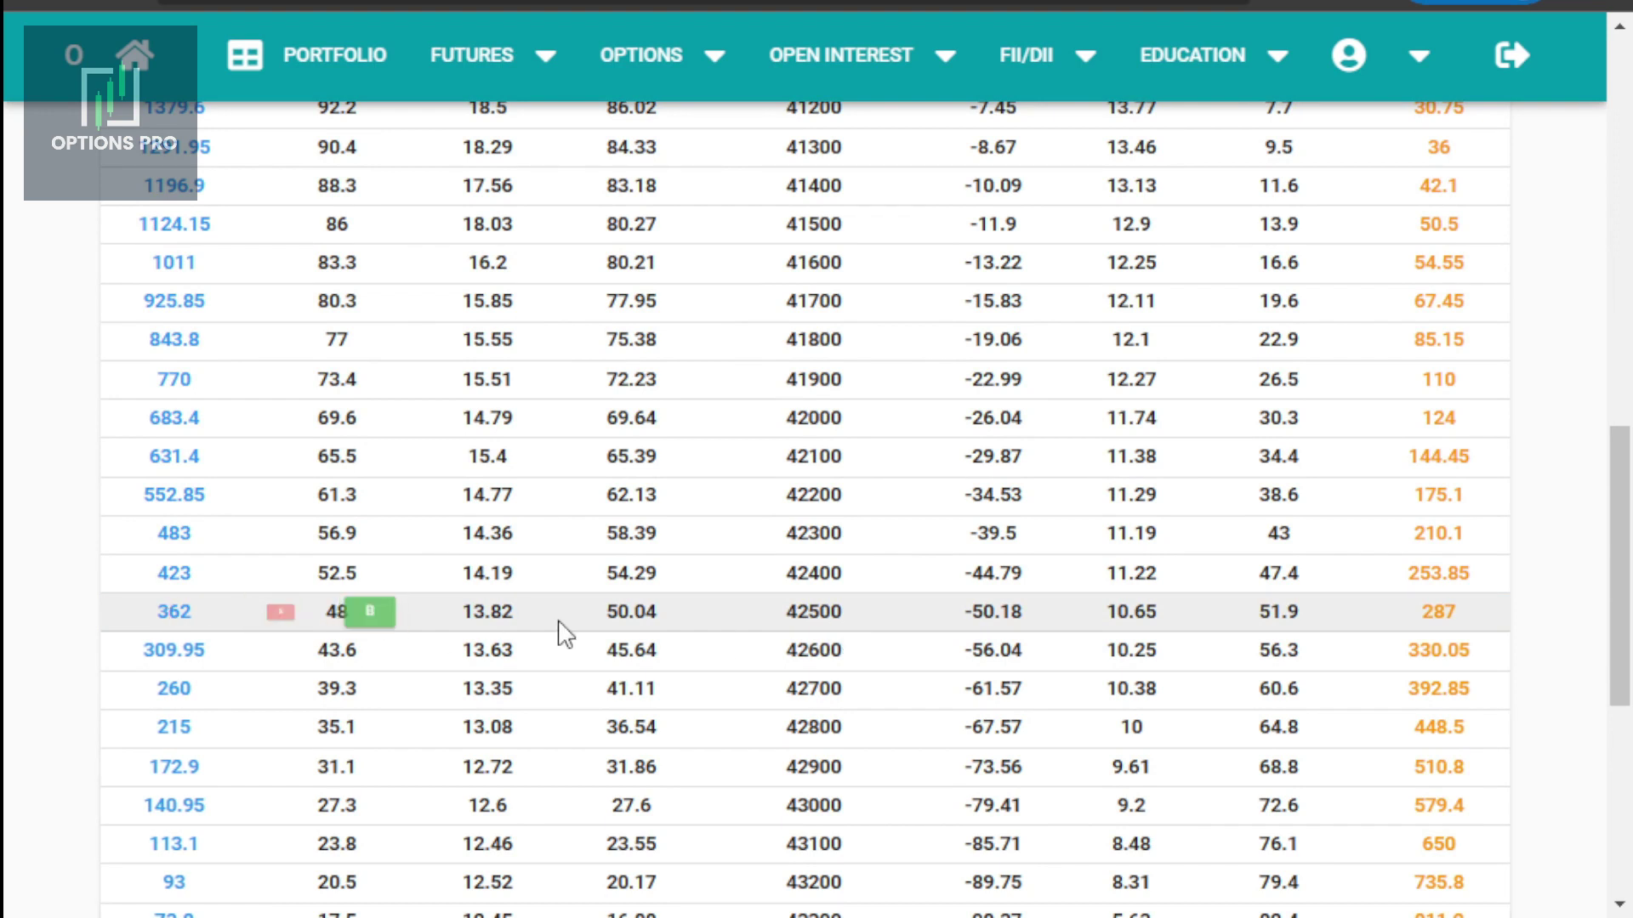
mouse_move(278, 619)
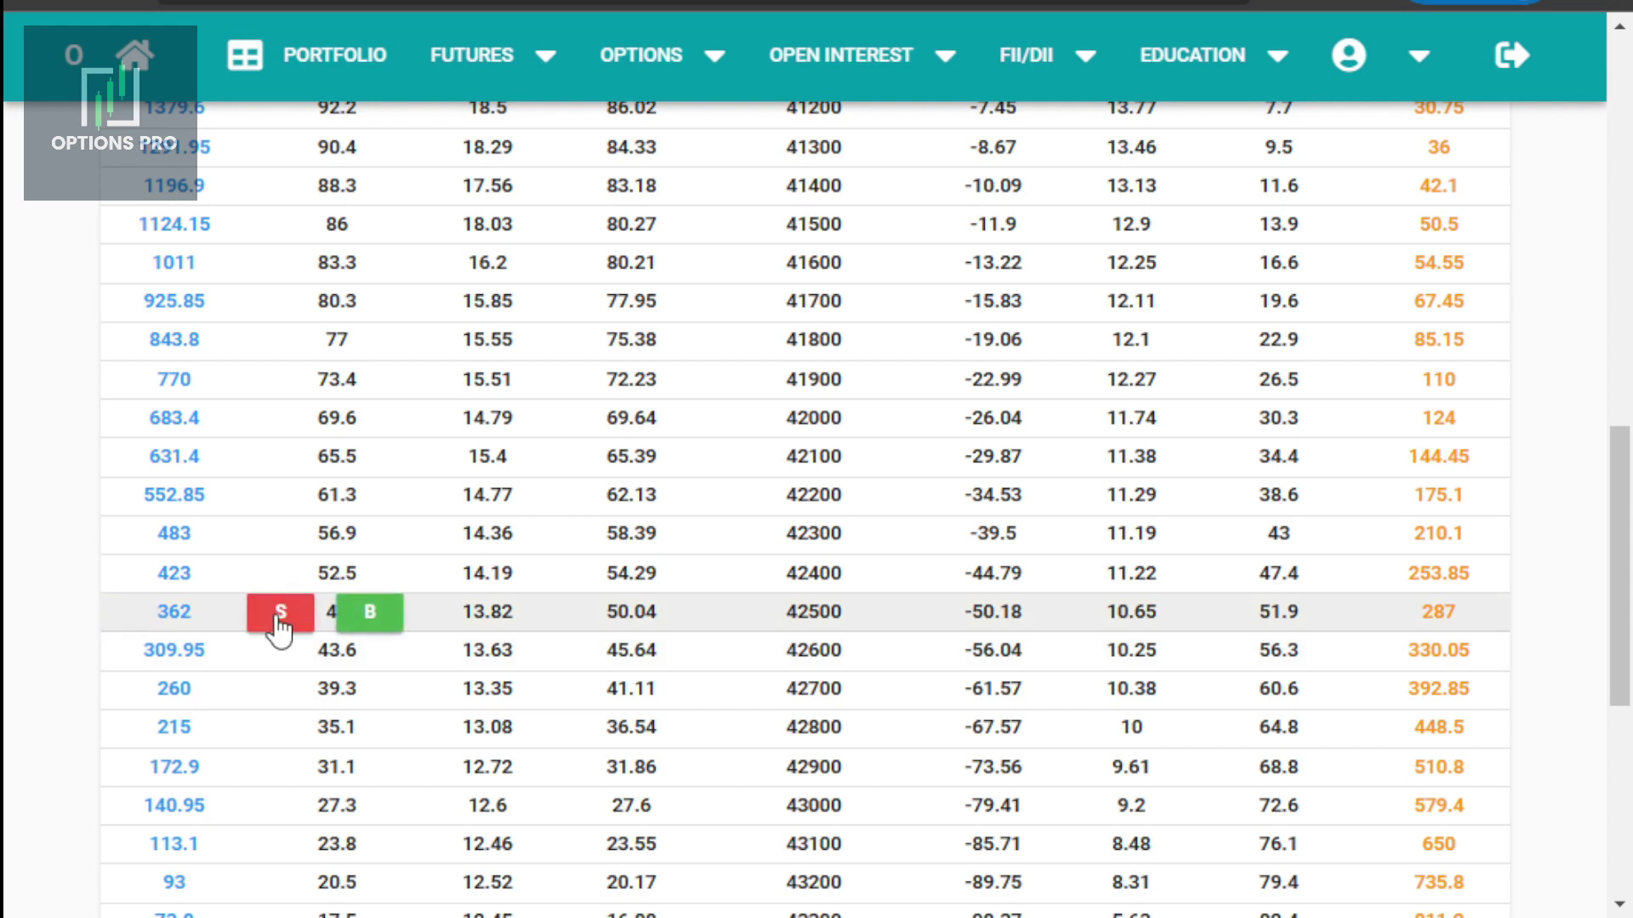
Add short positions for the 42500 call at 362 and the 42500 put at 287.
click(281, 618)
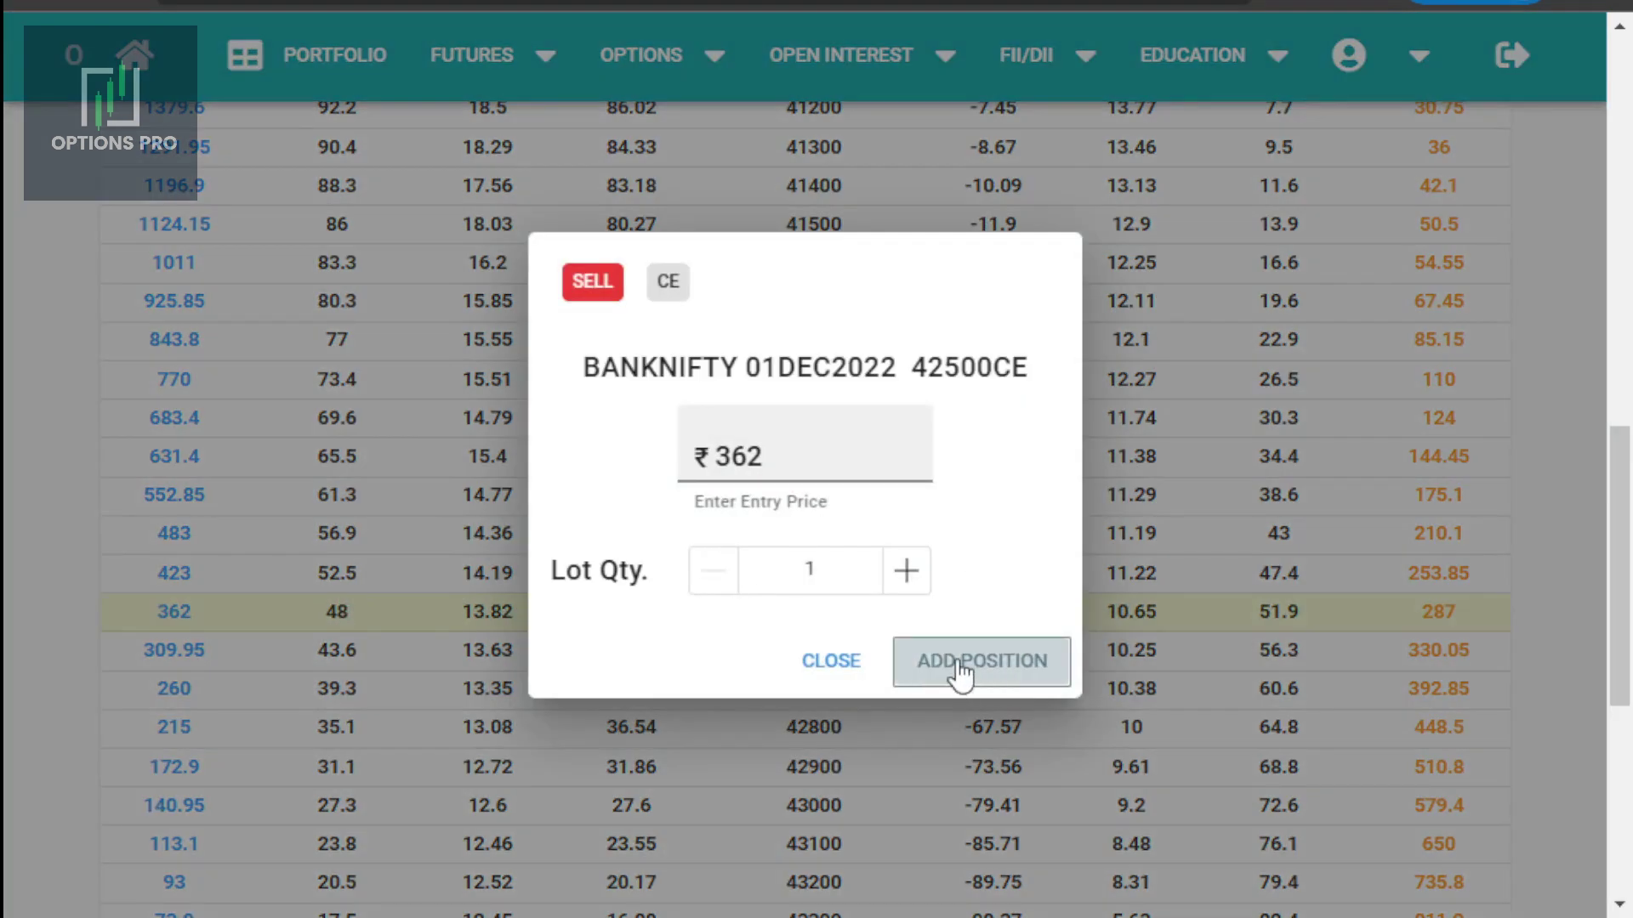
click(961, 662)
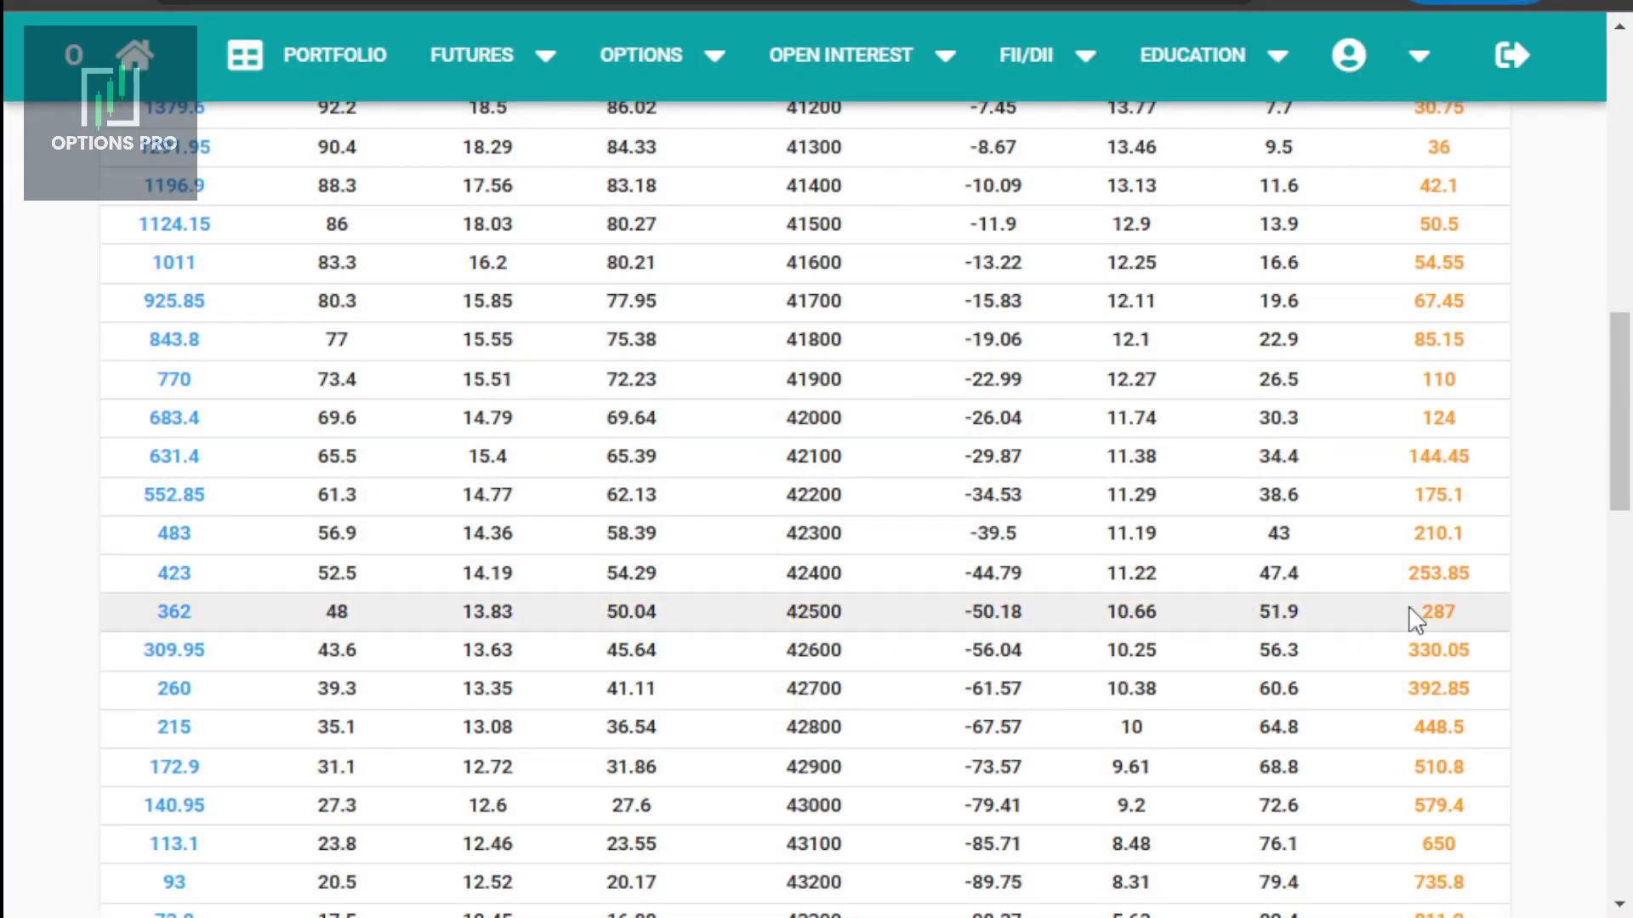
click(1342, 611)
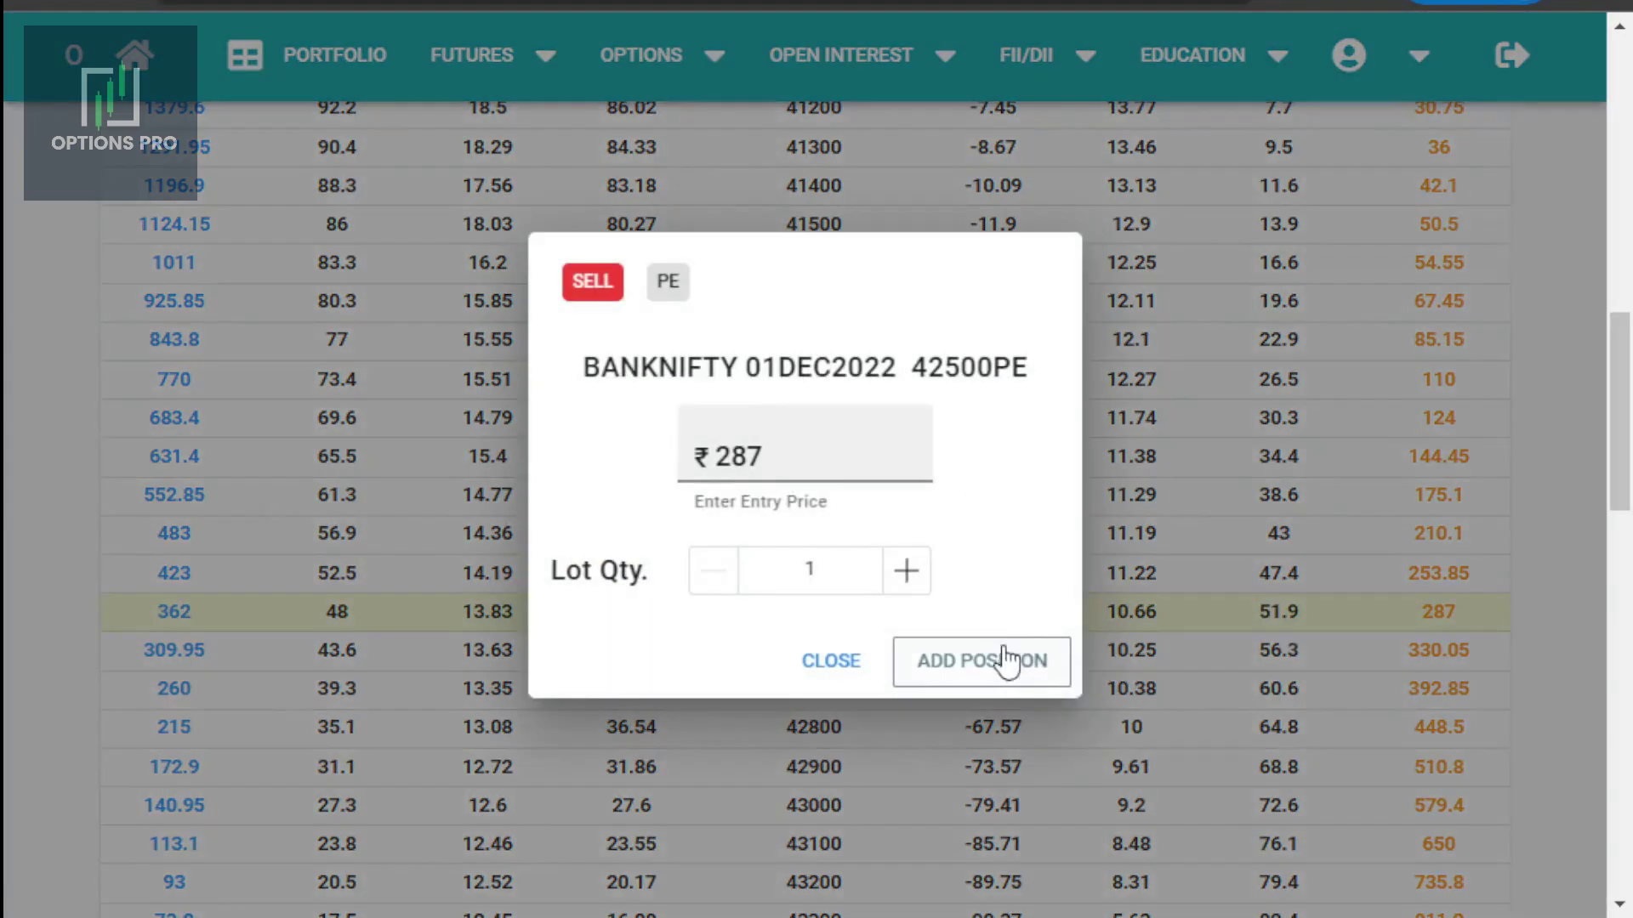
click(999, 661)
scroll(989, 668, up, 4)
scroll(1578, 445, up, 5)
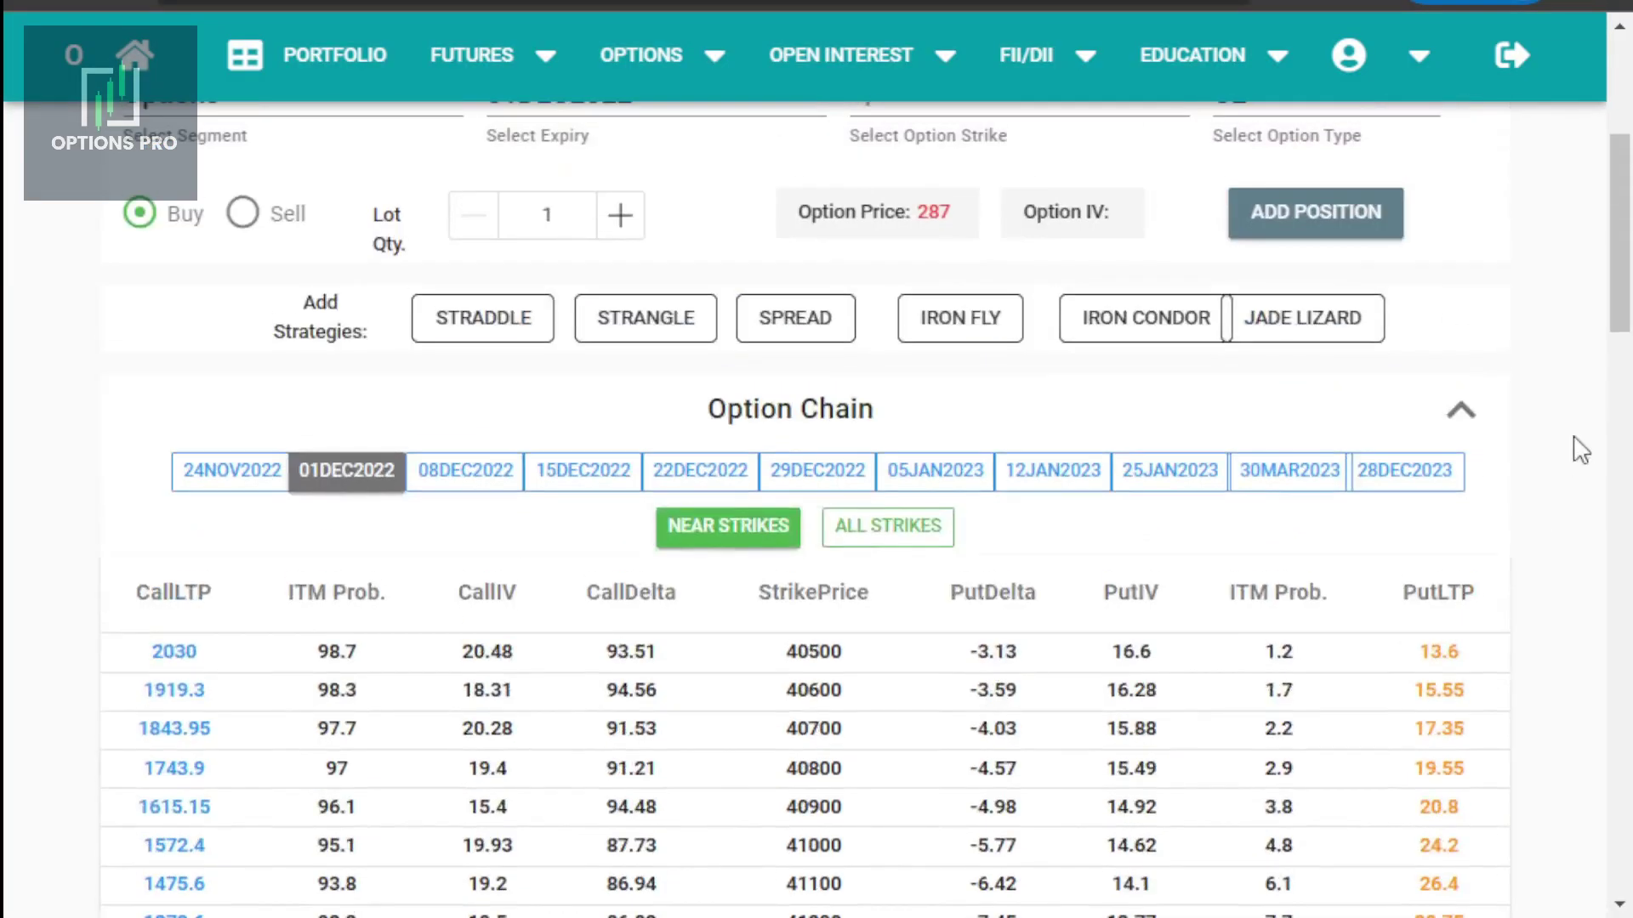
Review the straddle payoff (breakevens 41851–43149, max profit ₹16,225), then re-expand the option chain.
click(1459, 410)
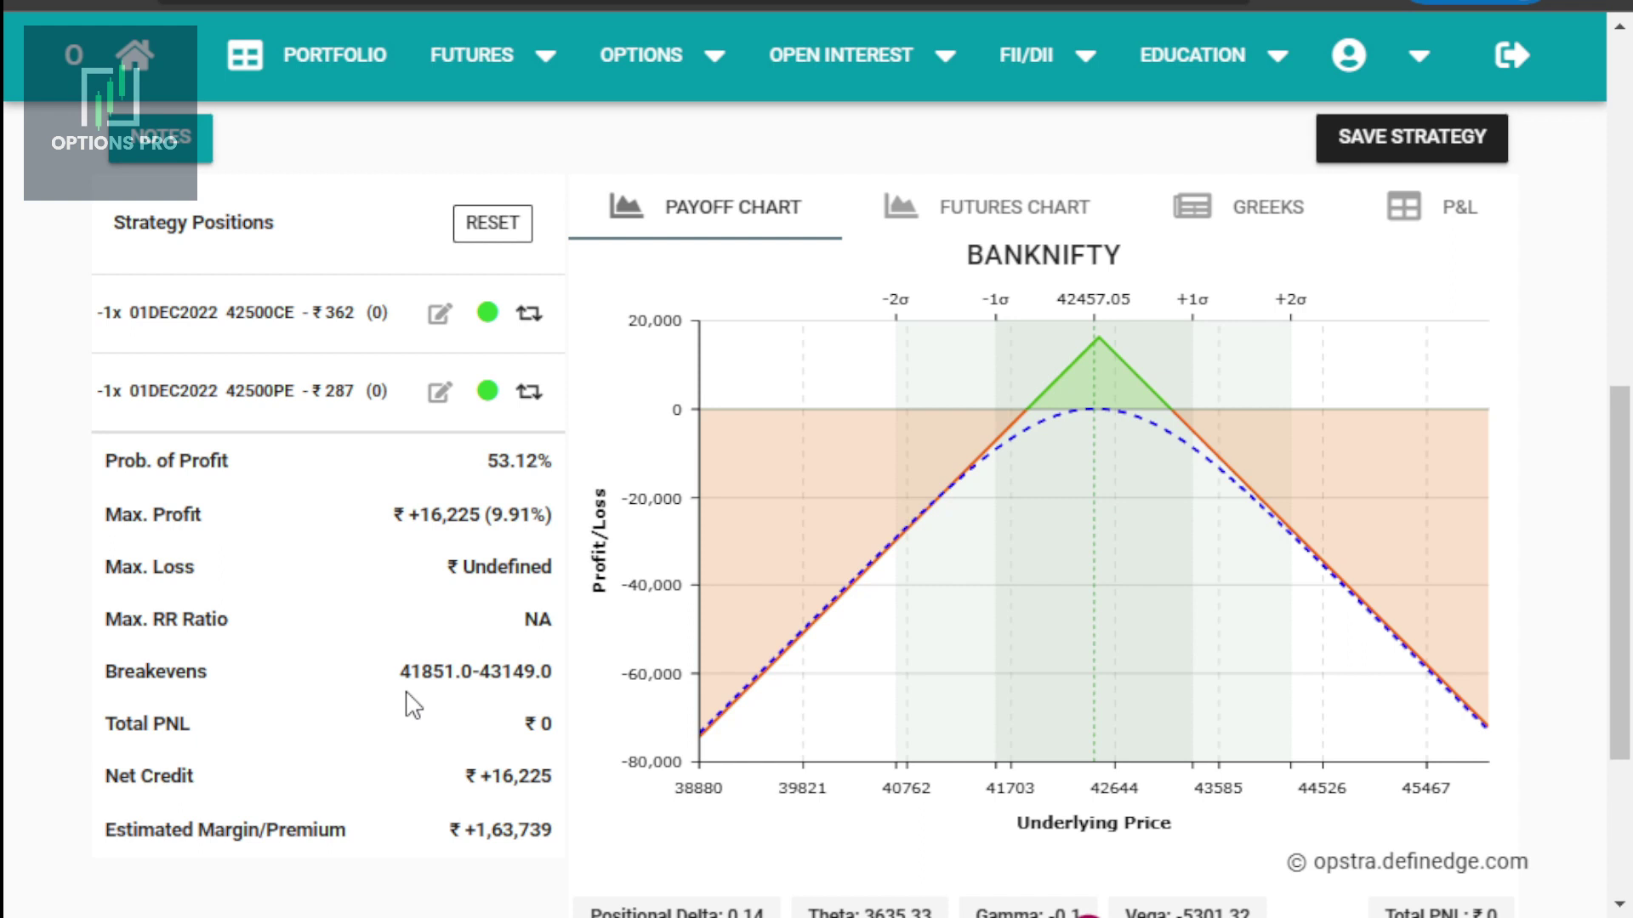
scroll(777, 776, up, 2)
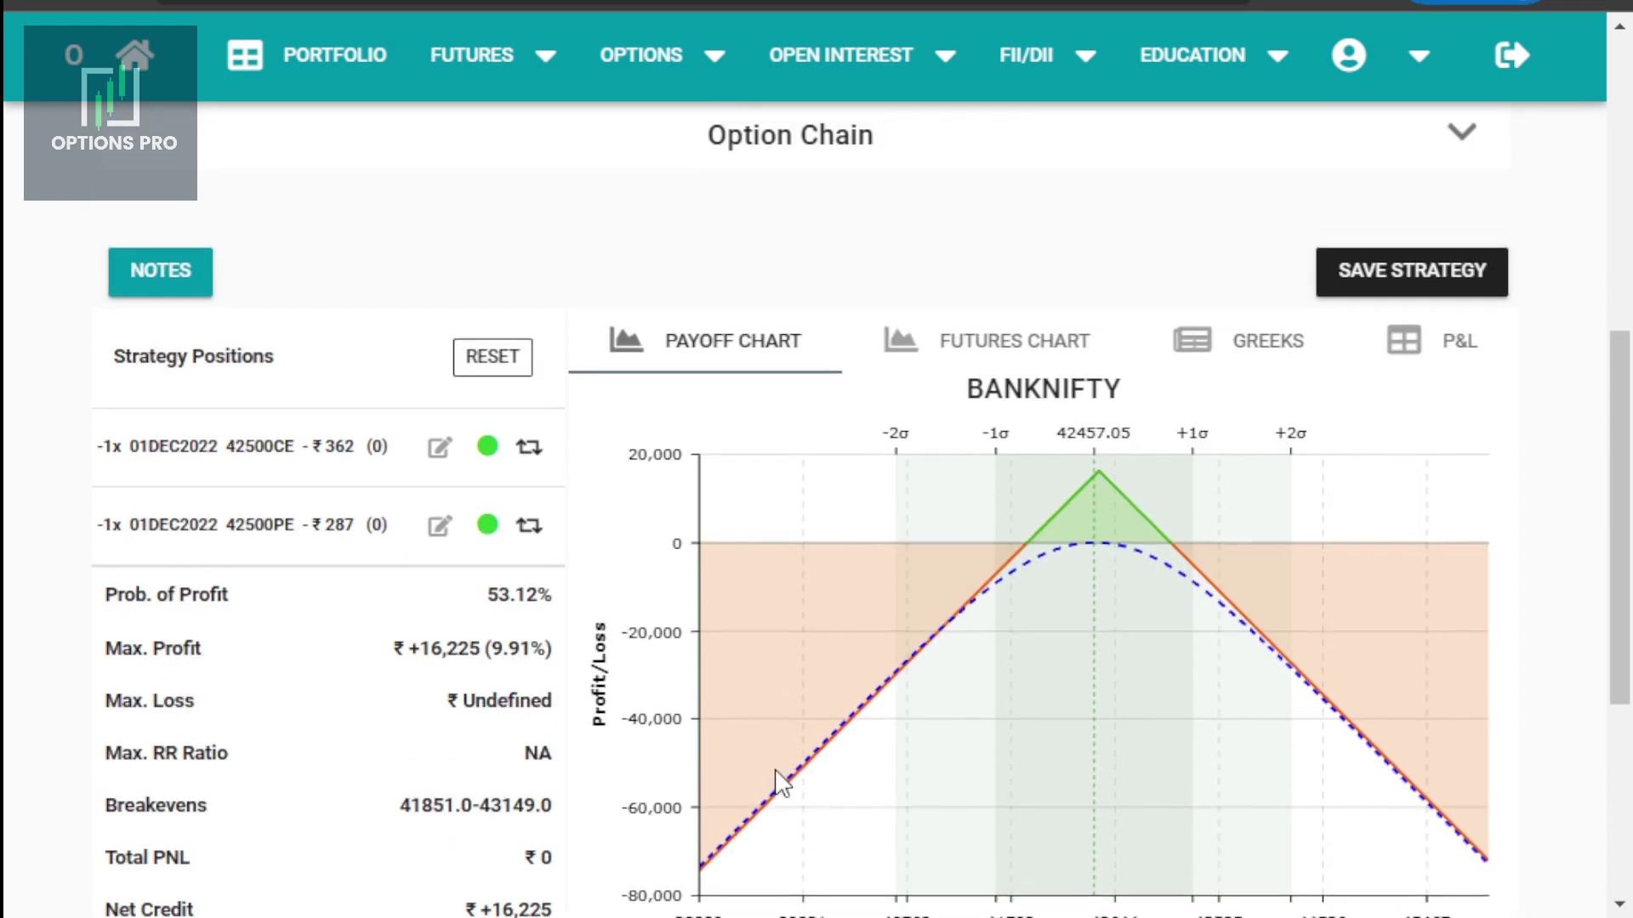
click(1457, 135)
Add a long 41800 put, after cancelling an accidental 41900 put order.
scroll(1352, 497, down, 5)
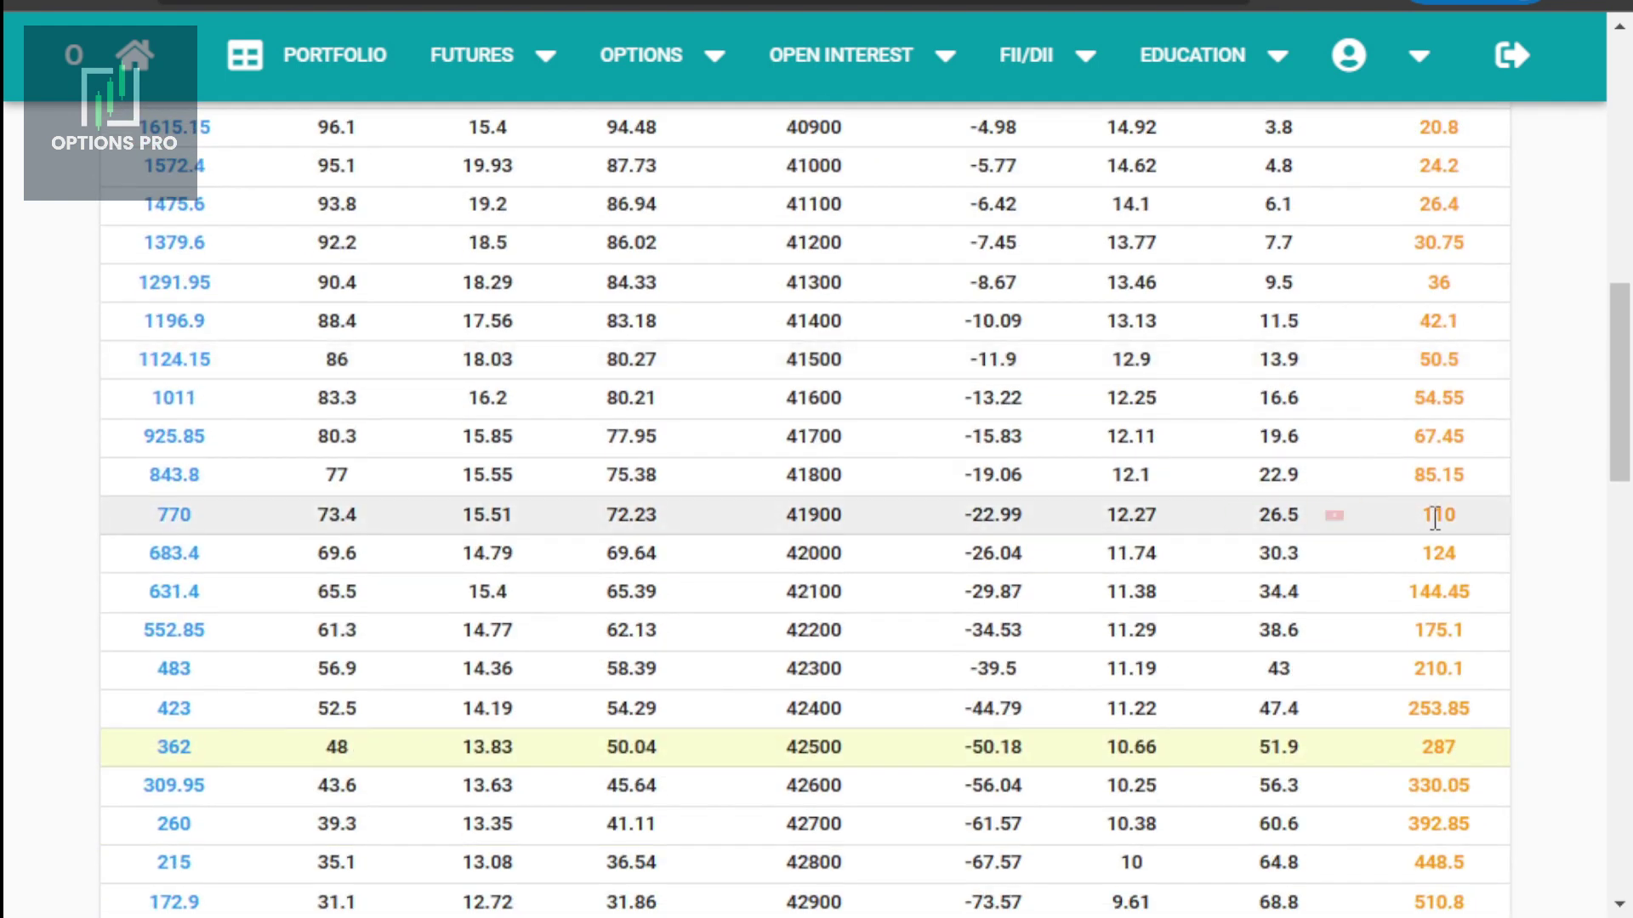
click(1242, 515)
click(988, 662)
mouse_move(1289, 474)
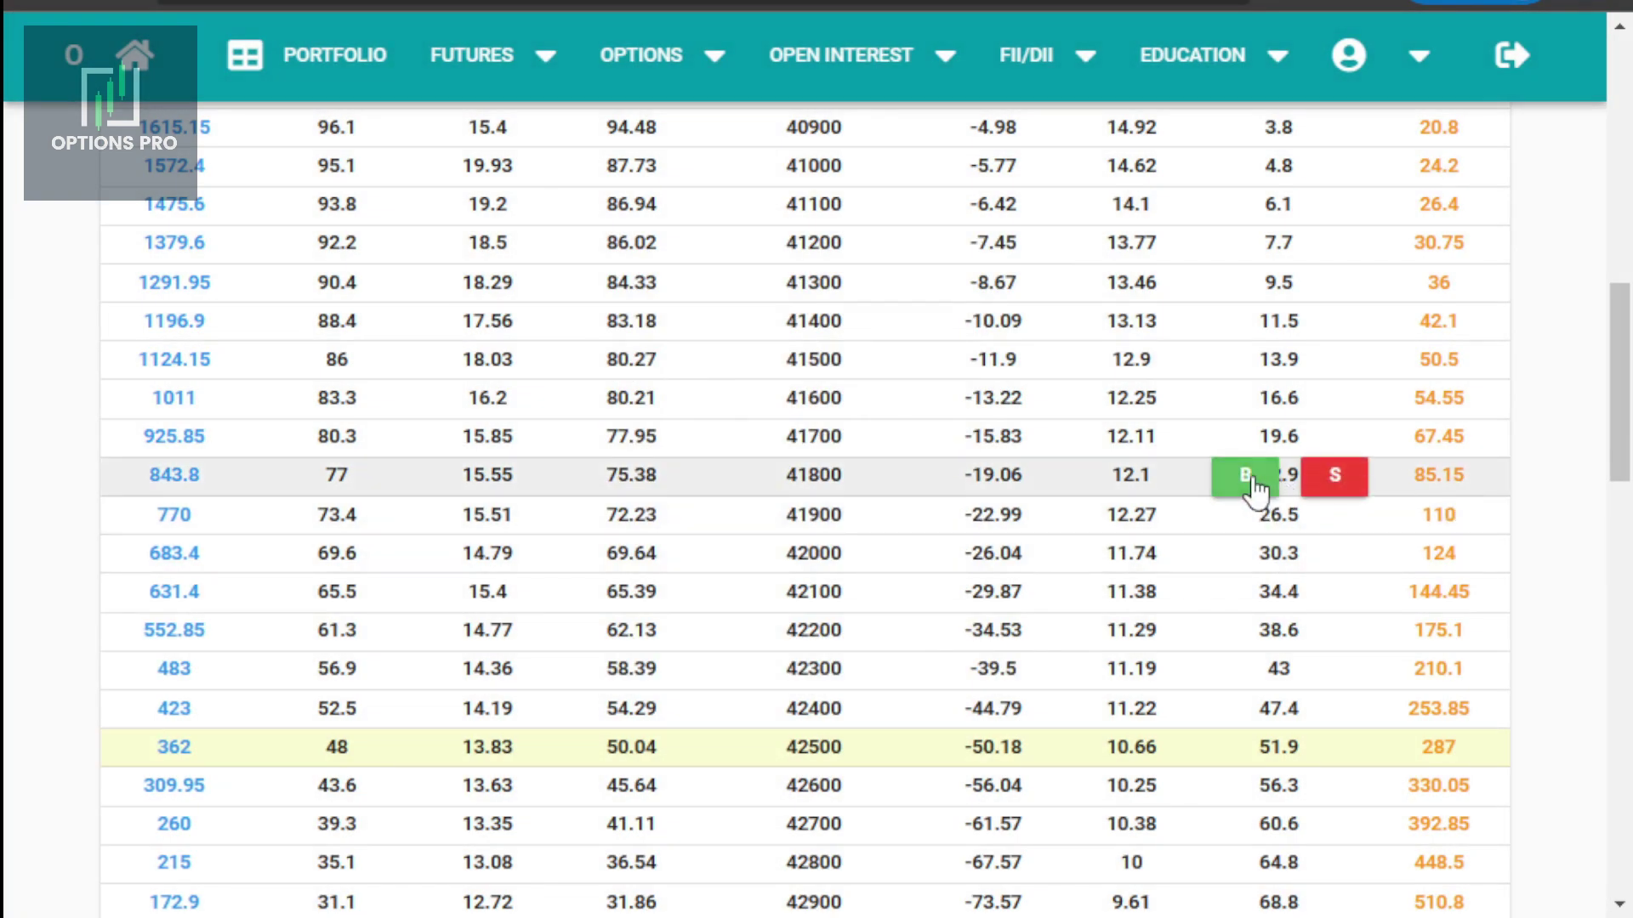
click(1245, 476)
click(986, 662)
Add a long 43200 call, capping max loss at ₹5,729.
scroll(929, 699, down, 4)
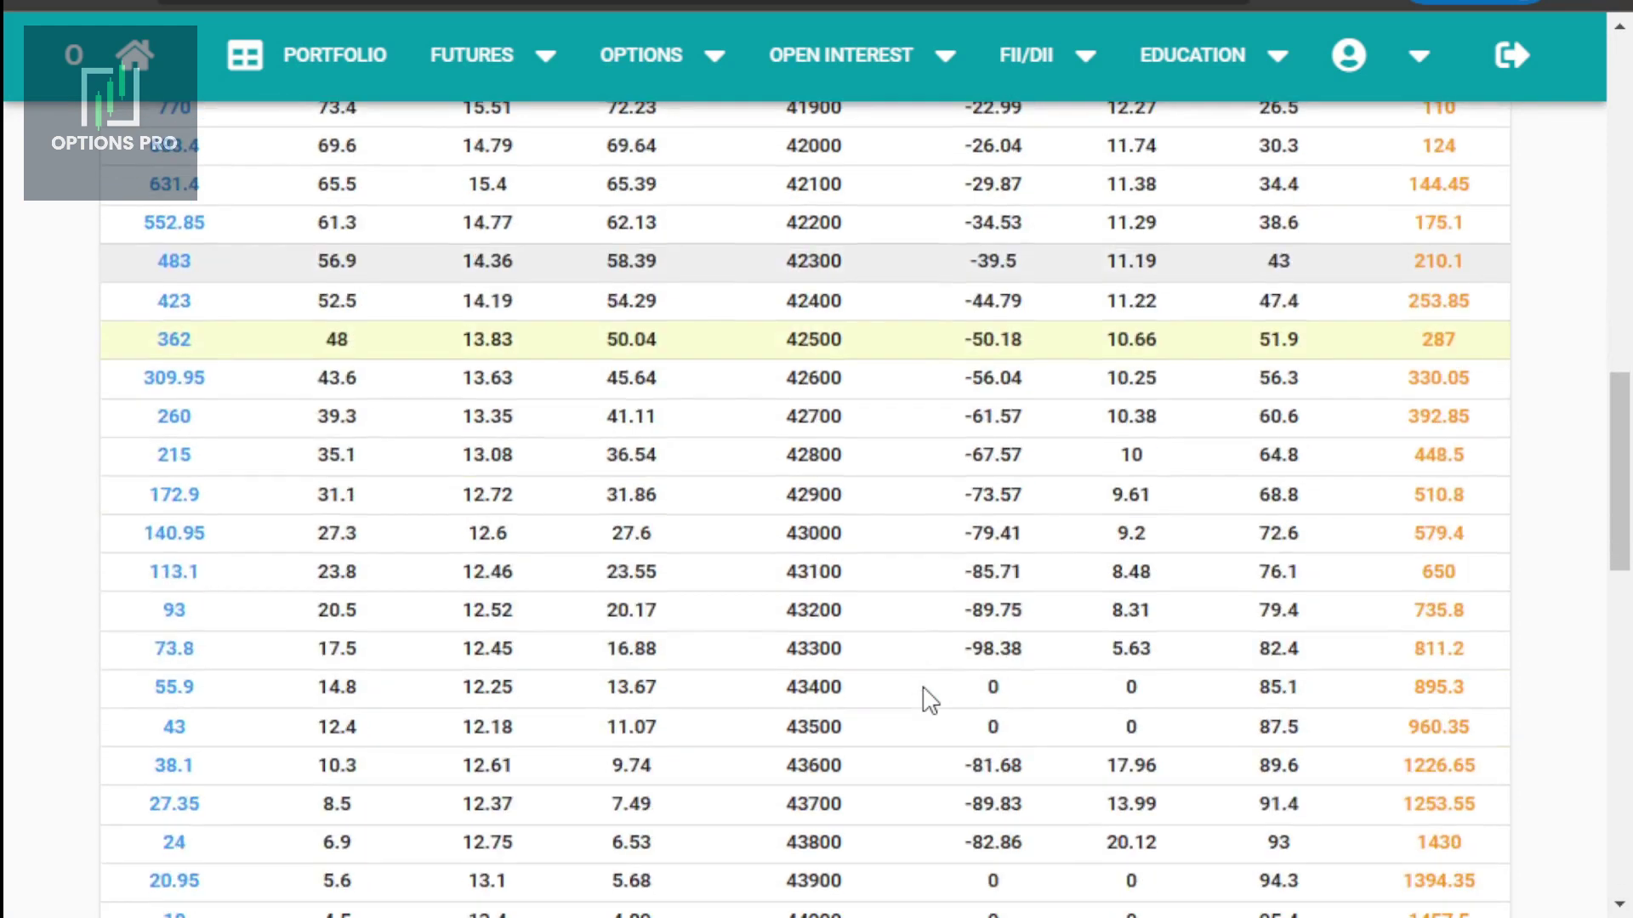
scroll(922, 693, down, 2)
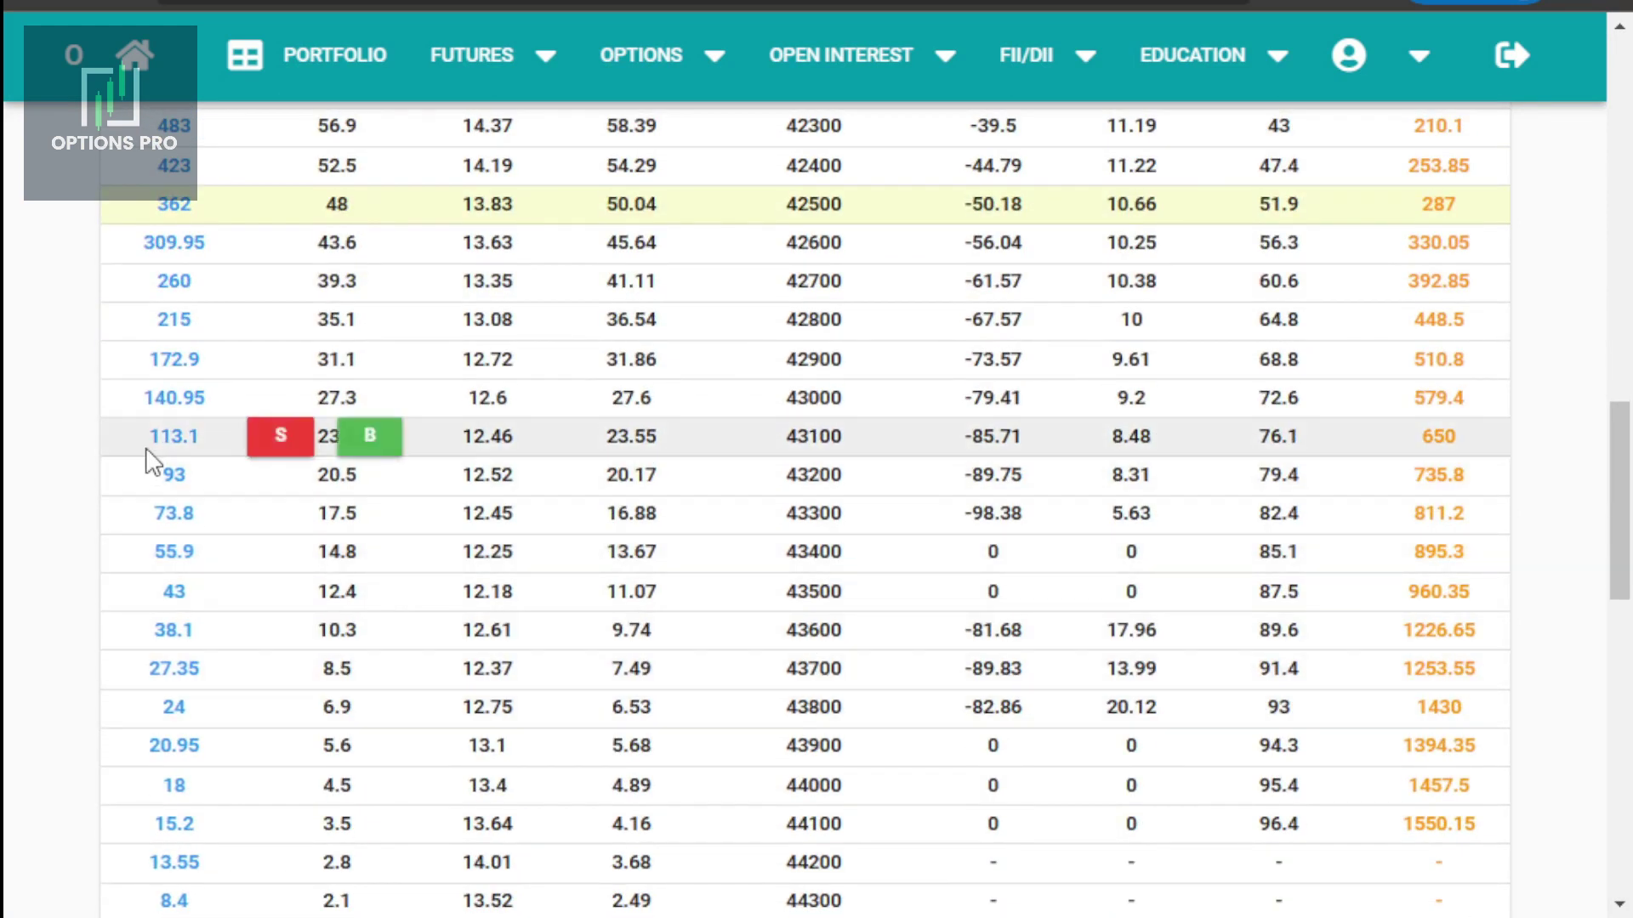
mouse_move(369, 475)
click(369, 485)
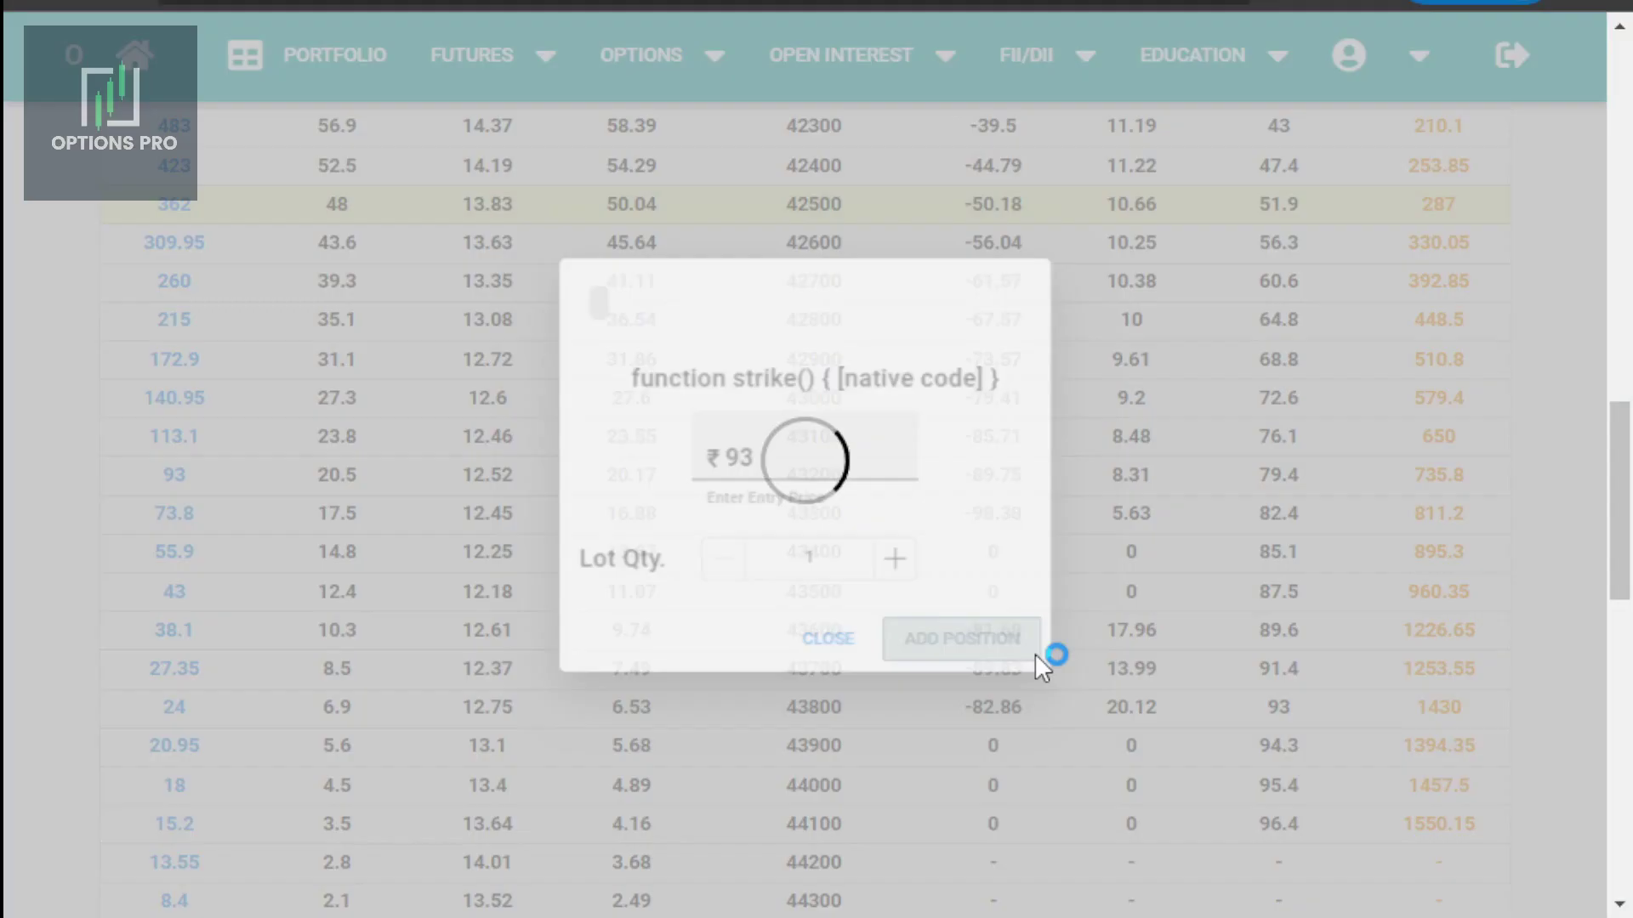
click(1020, 653)
scroll(1554, 215, down, 3)
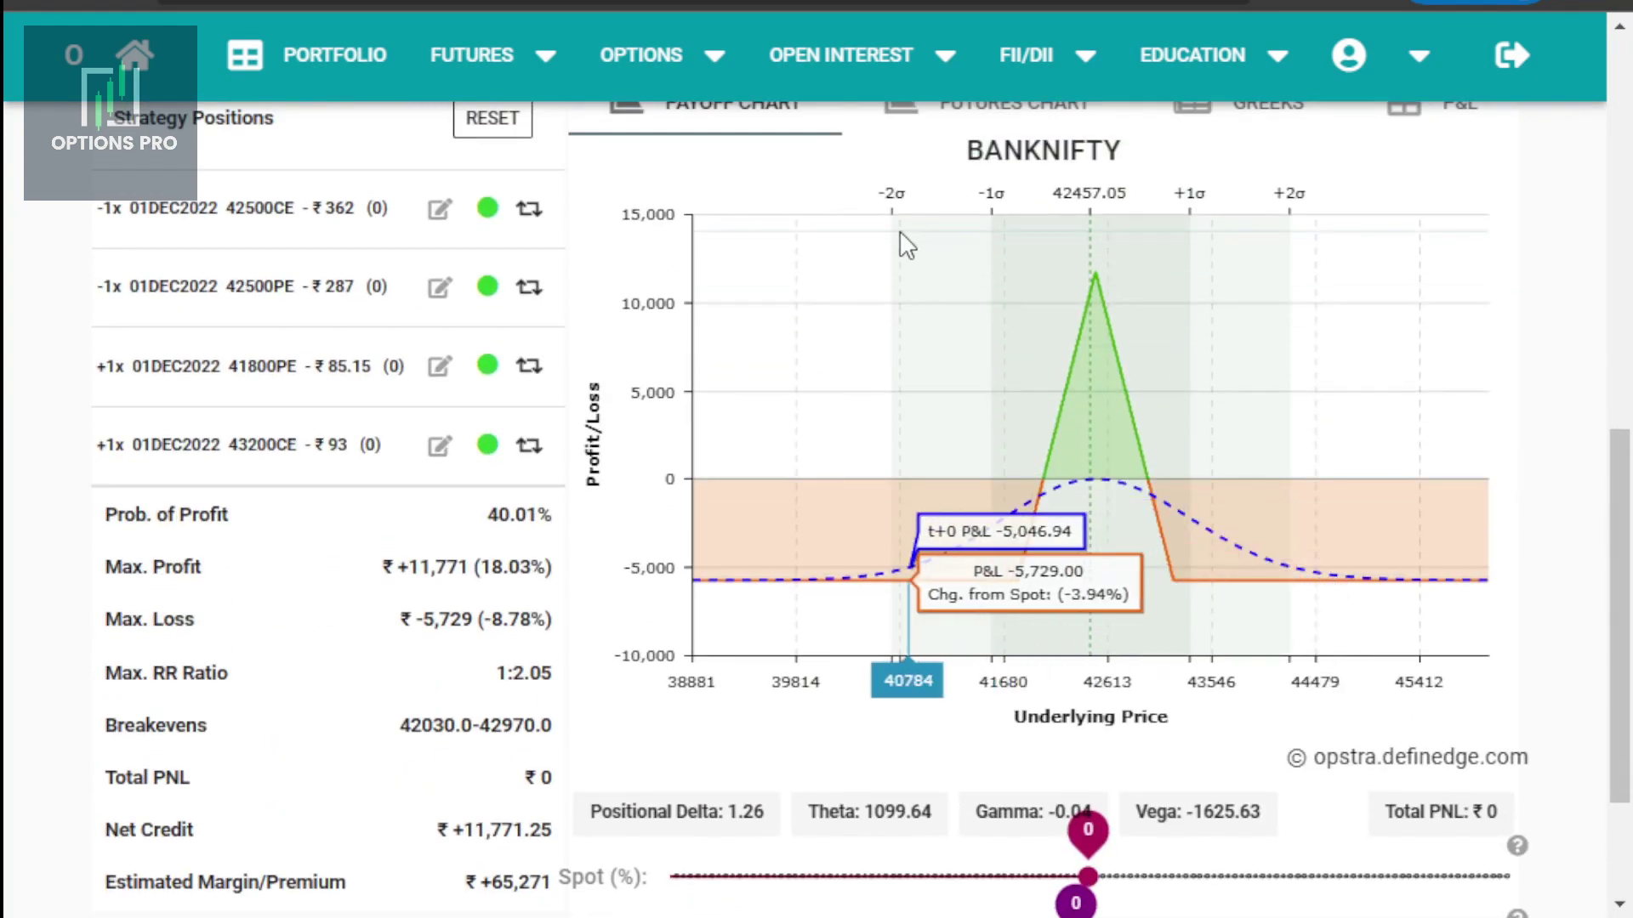
Zoom the payoff chart into a narrower price range, then view the BANKNIFTY futures chart.
drag(870, 234, 1364, 634)
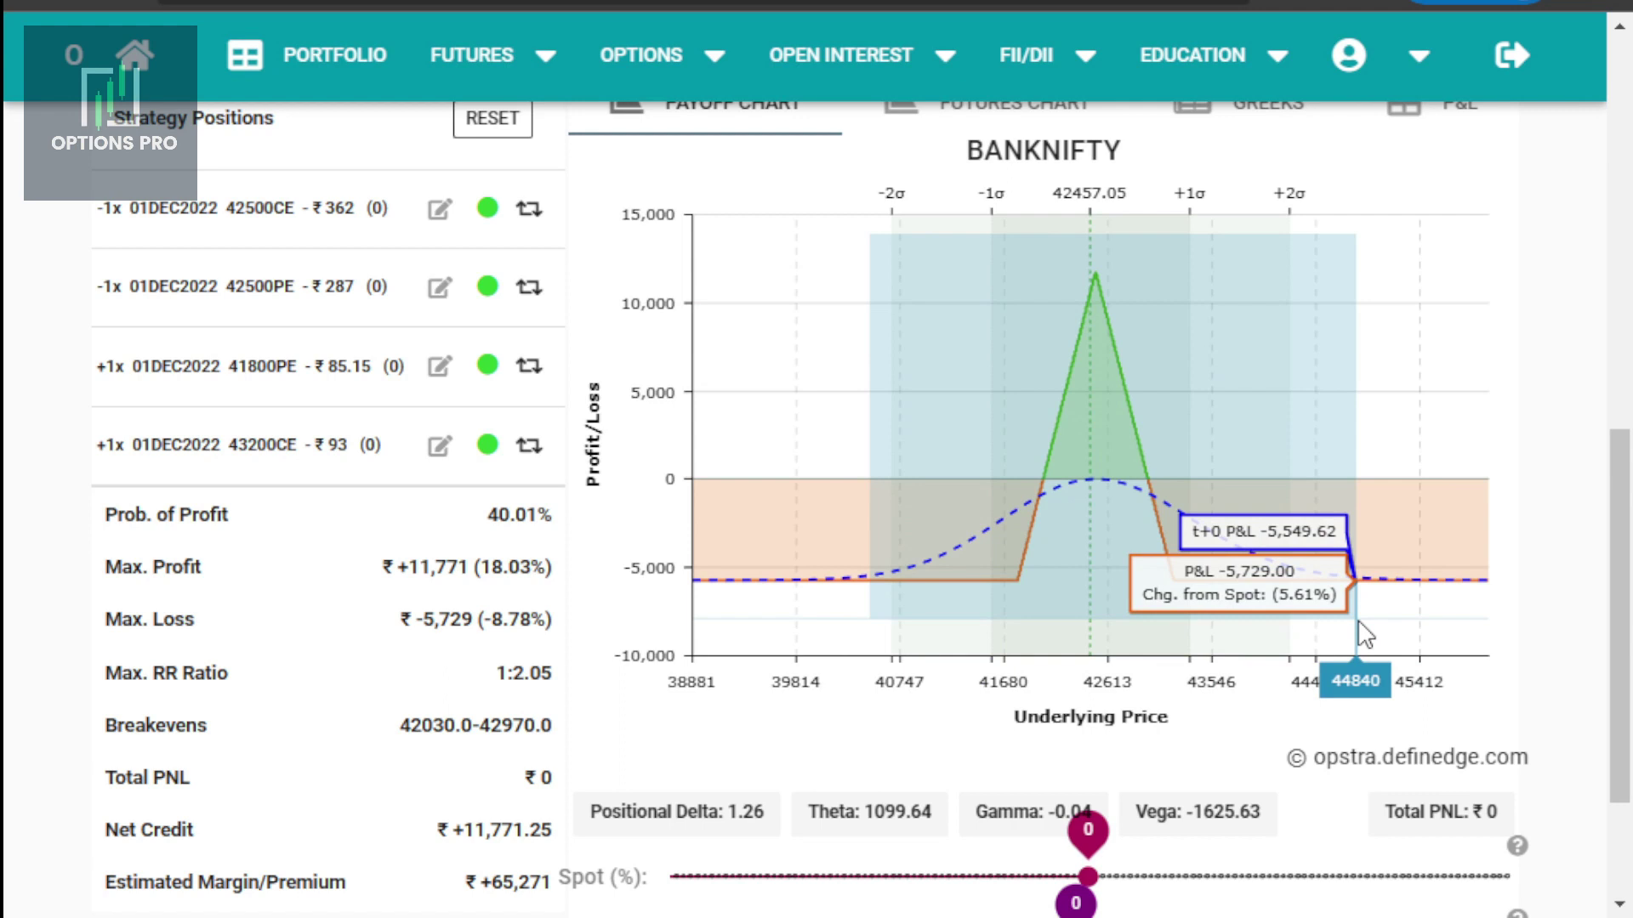
drag(1365, 634, 1352, 633)
scroll(1038, 237, up, 2)
click(1025, 247)
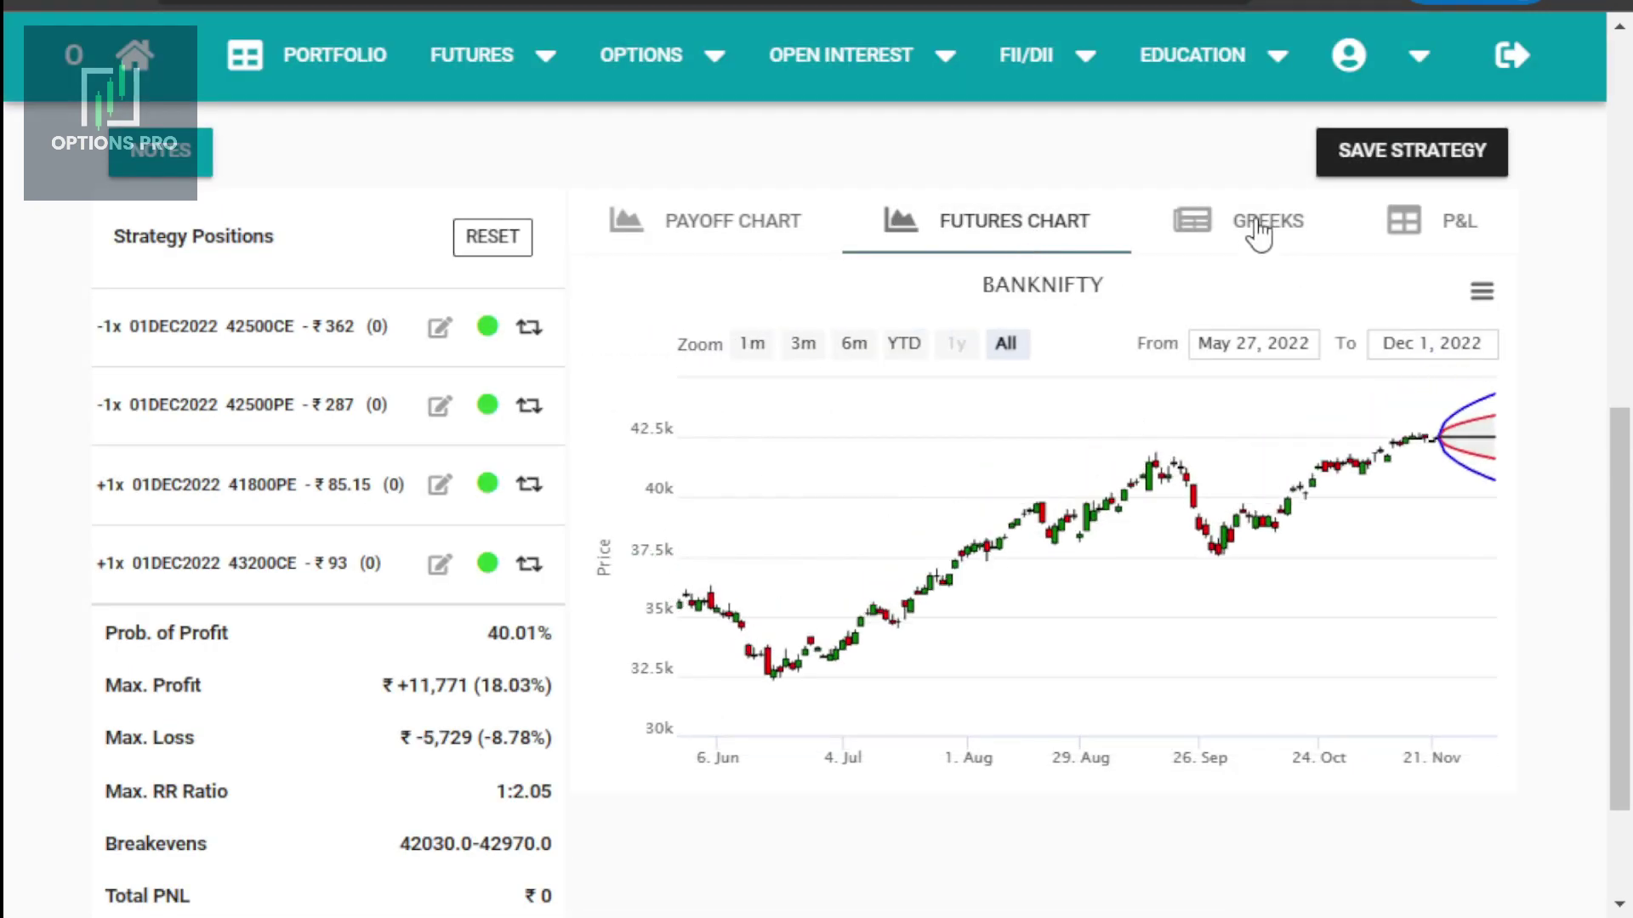
Show the per-leg Greeks table: positional delta 1.26, theta 1099.64, vega -1625.63.
click(1259, 228)
scroll(1462, 804, up, 1)
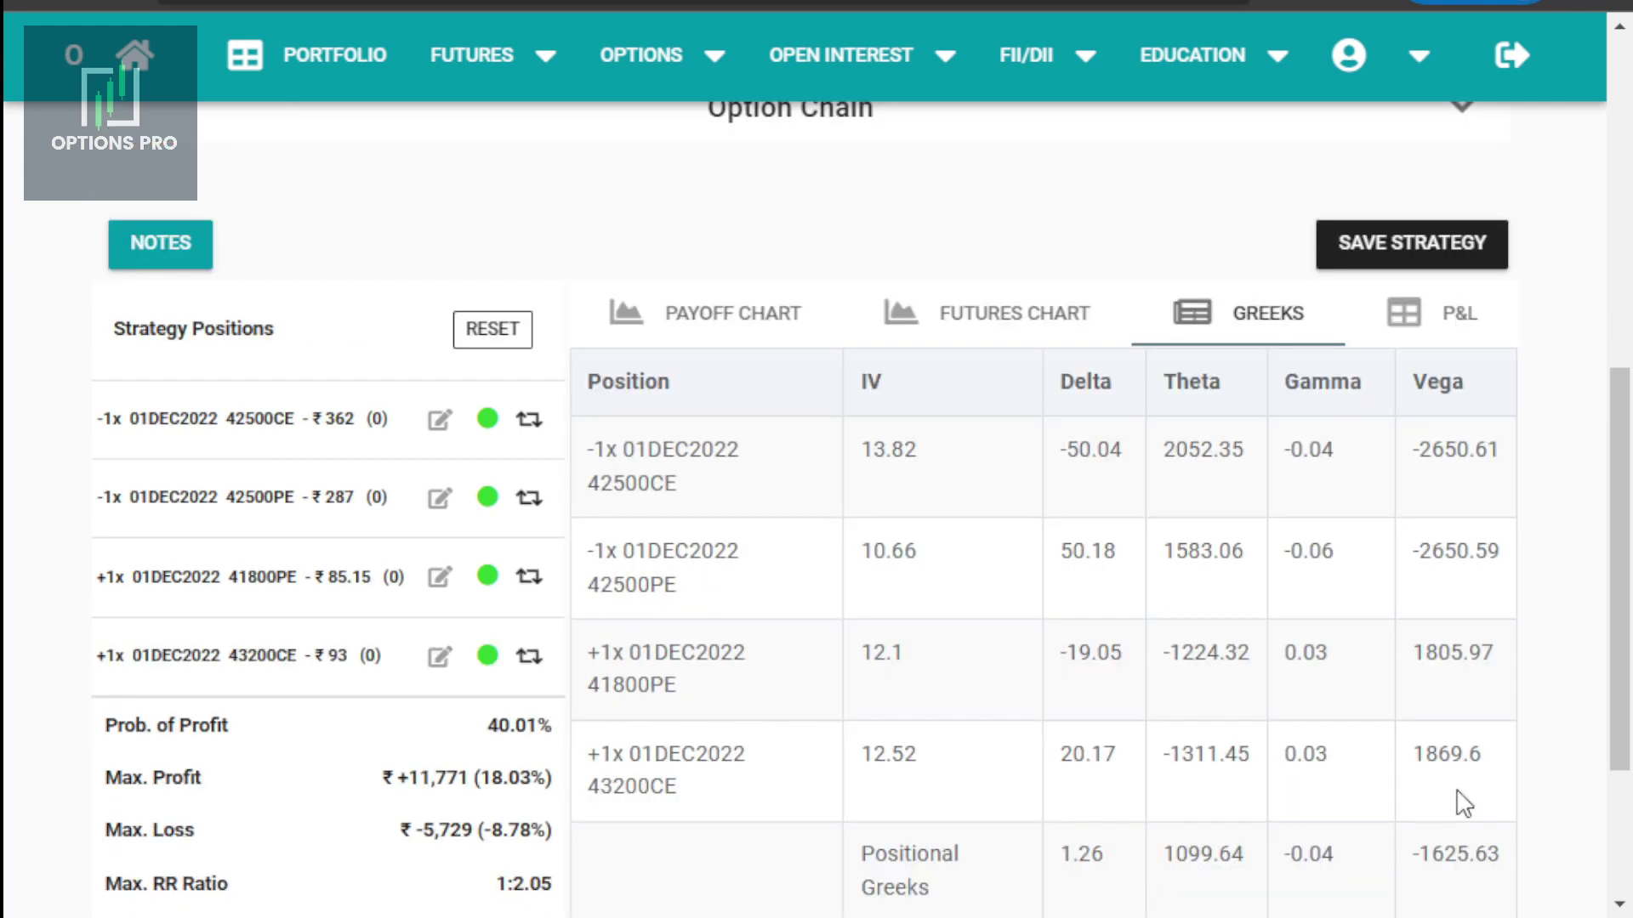
scroll(1614, 601, down, 2)
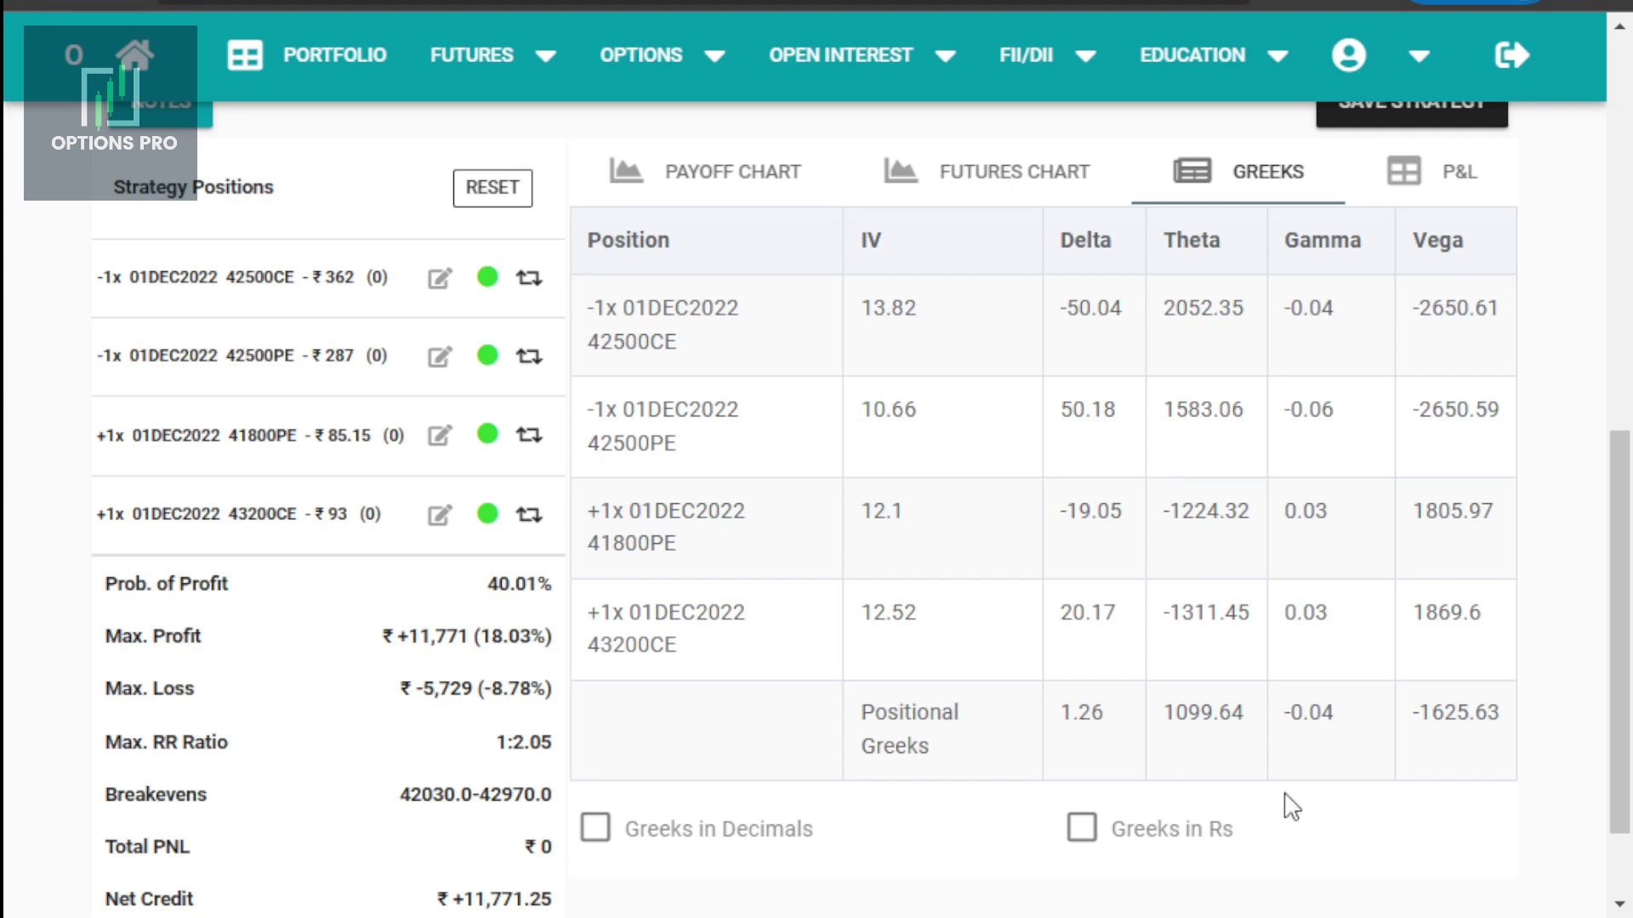
Review the per-leg P&L table (total 0) and the Estimated Margin/Premium figure.
click(1459, 183)
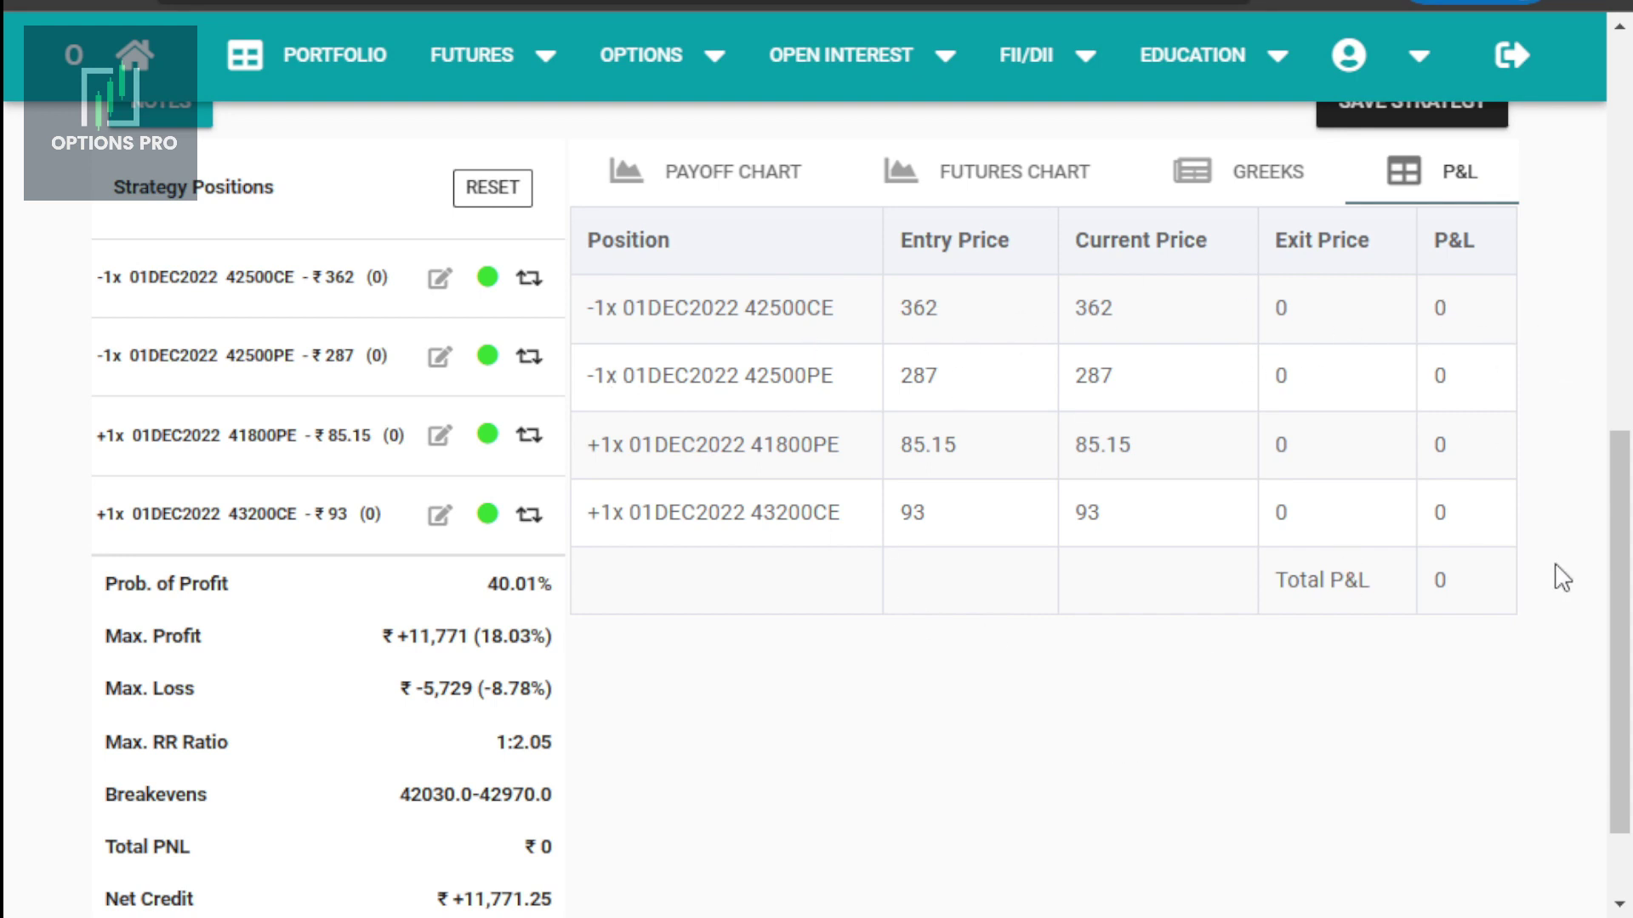
scroll(1212, 739, down, 2)
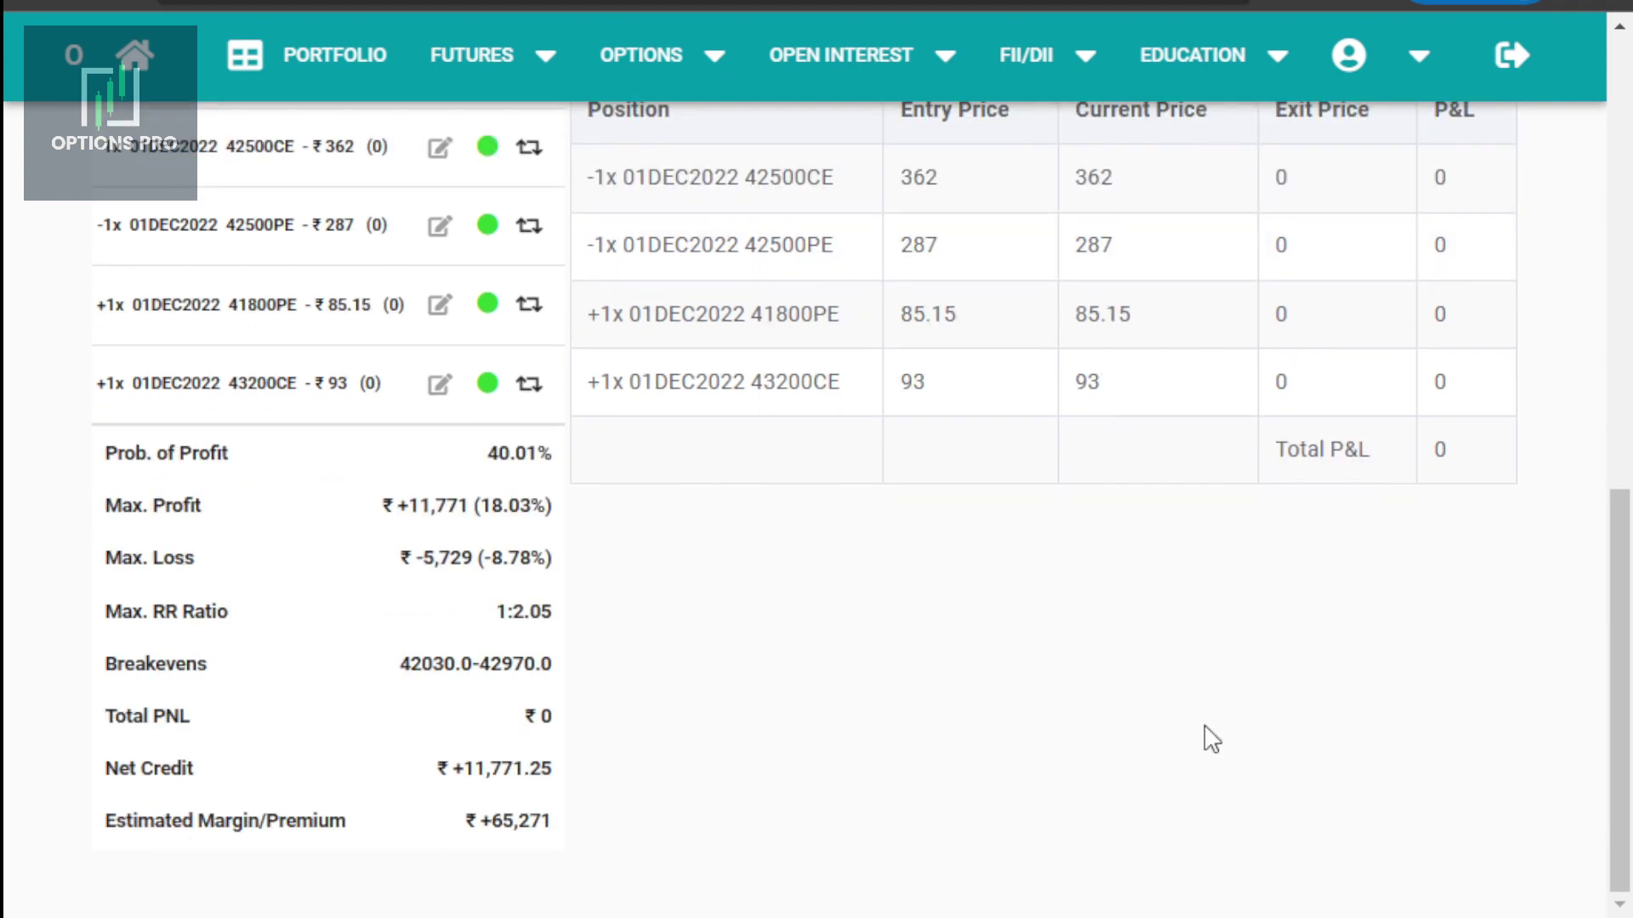
drag(460, 824, 601, 837)
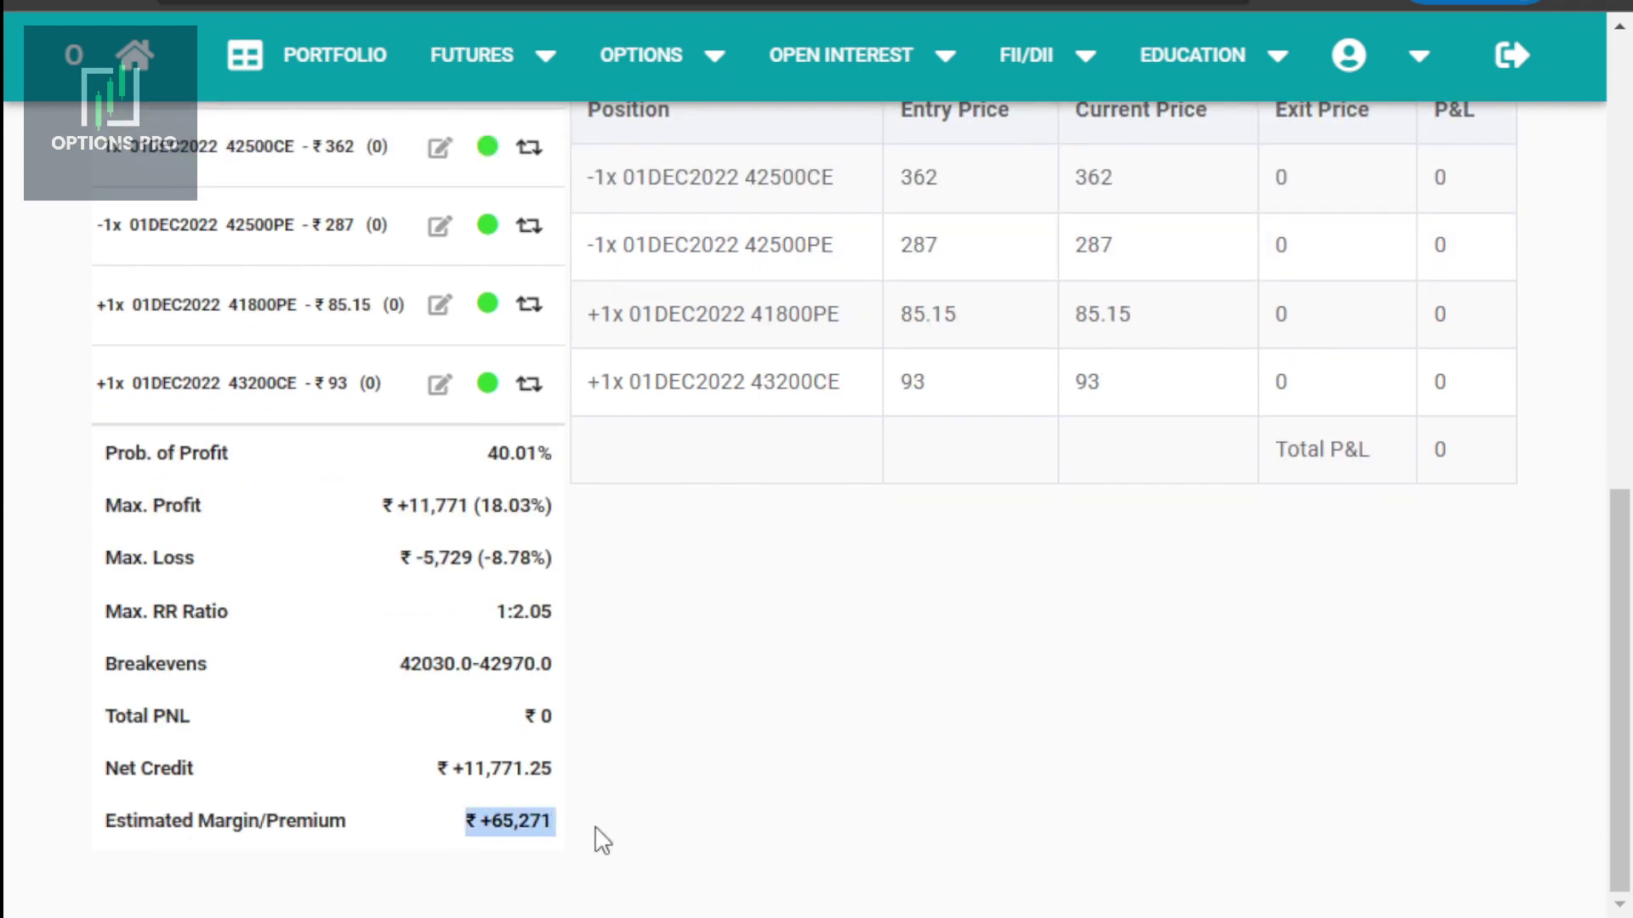
click(686, 838)
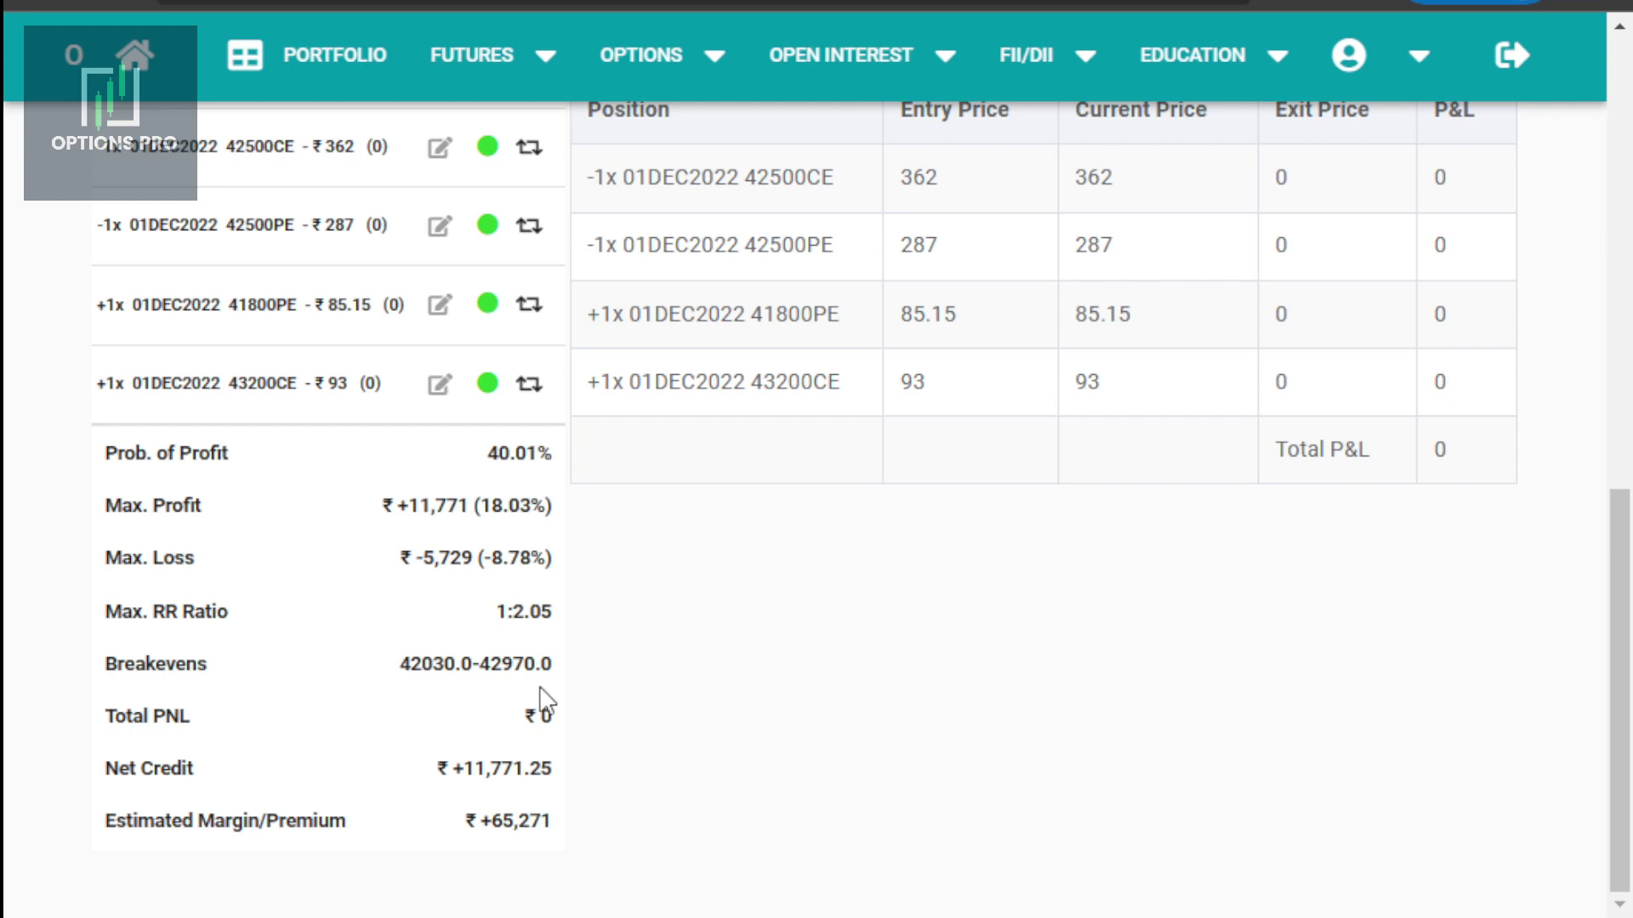
scroll(547, 699, up, 2)
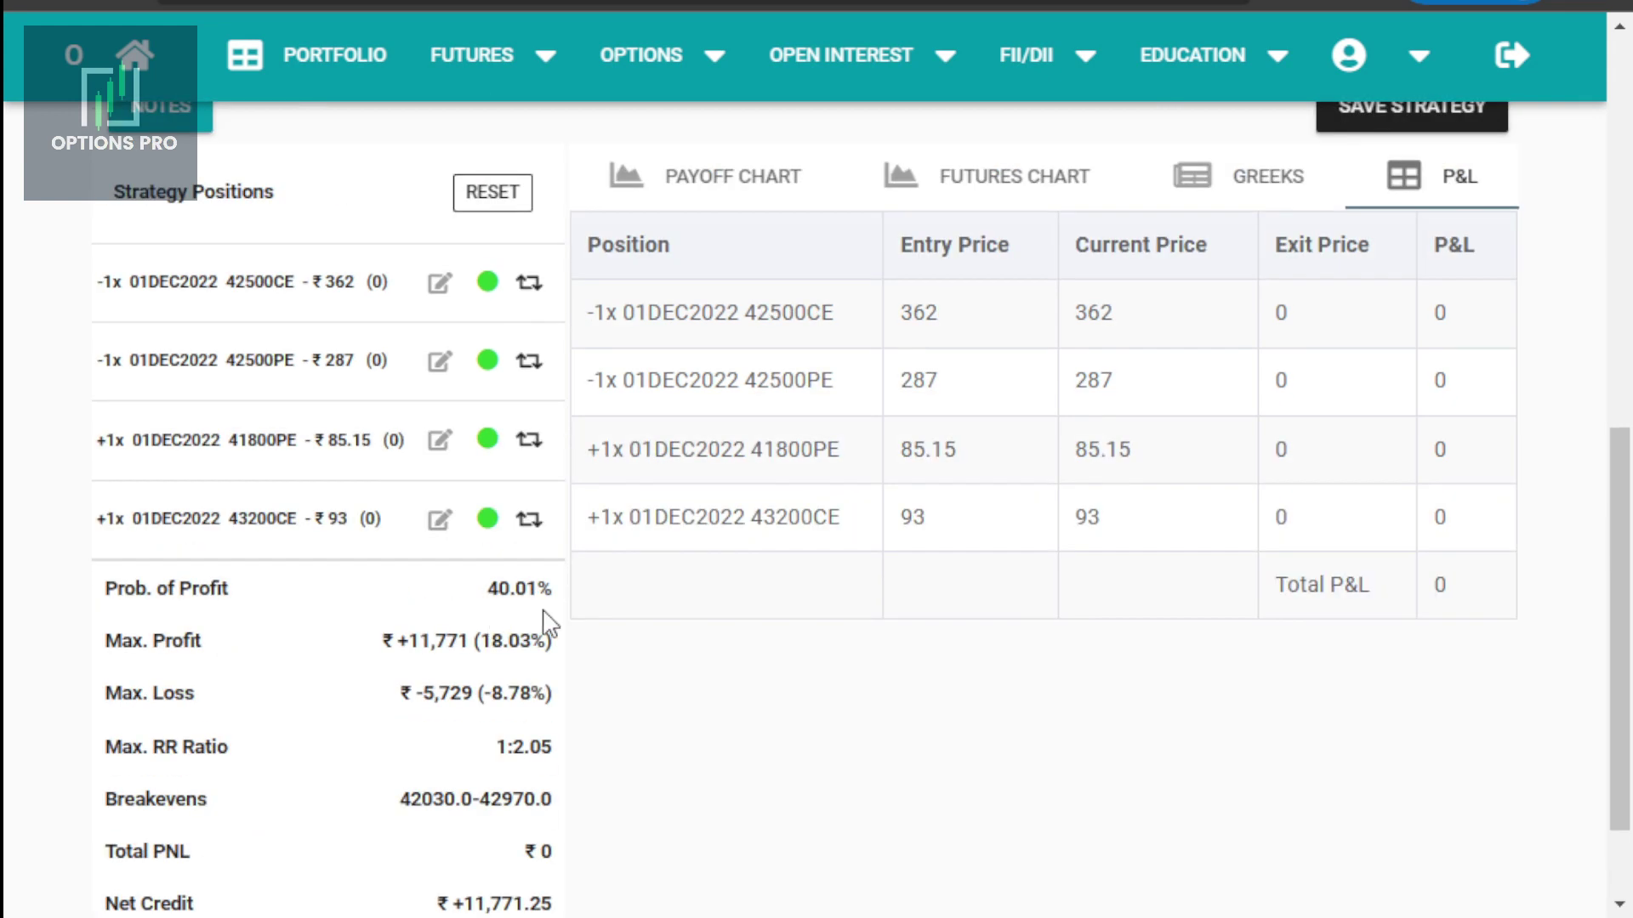
scroll(547, 625, down, 2)
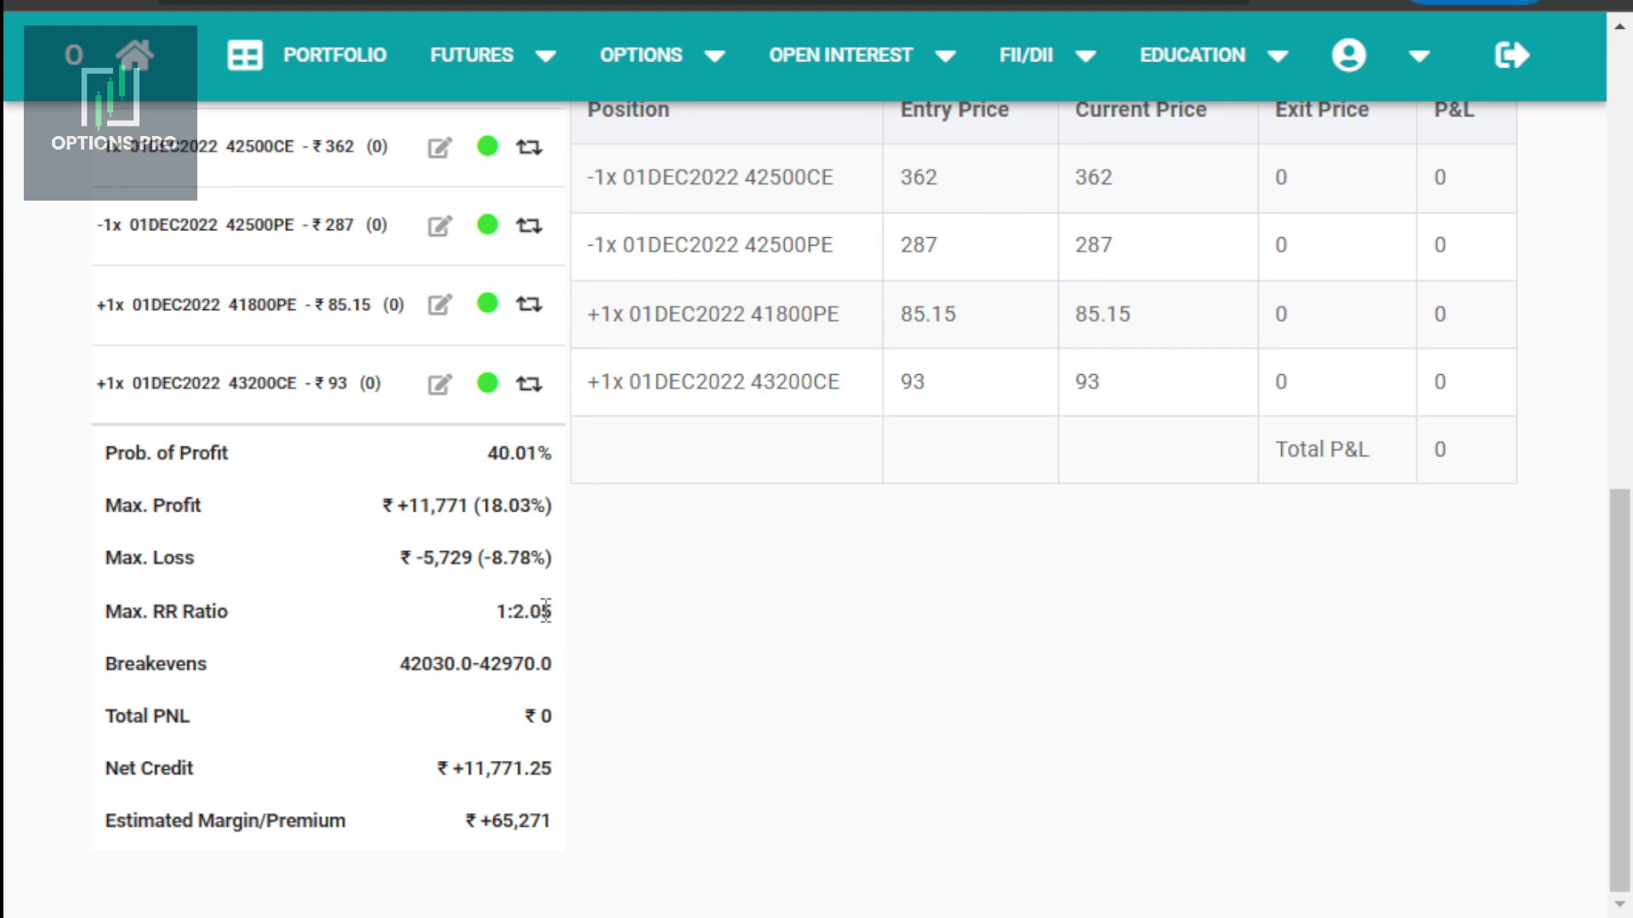
scroll(547, 621, up, 2)
Switch back to the iron fly payoff chart and scroll to the strategy panel.
click(710, 182)
scroll(716, 711, down, 2)
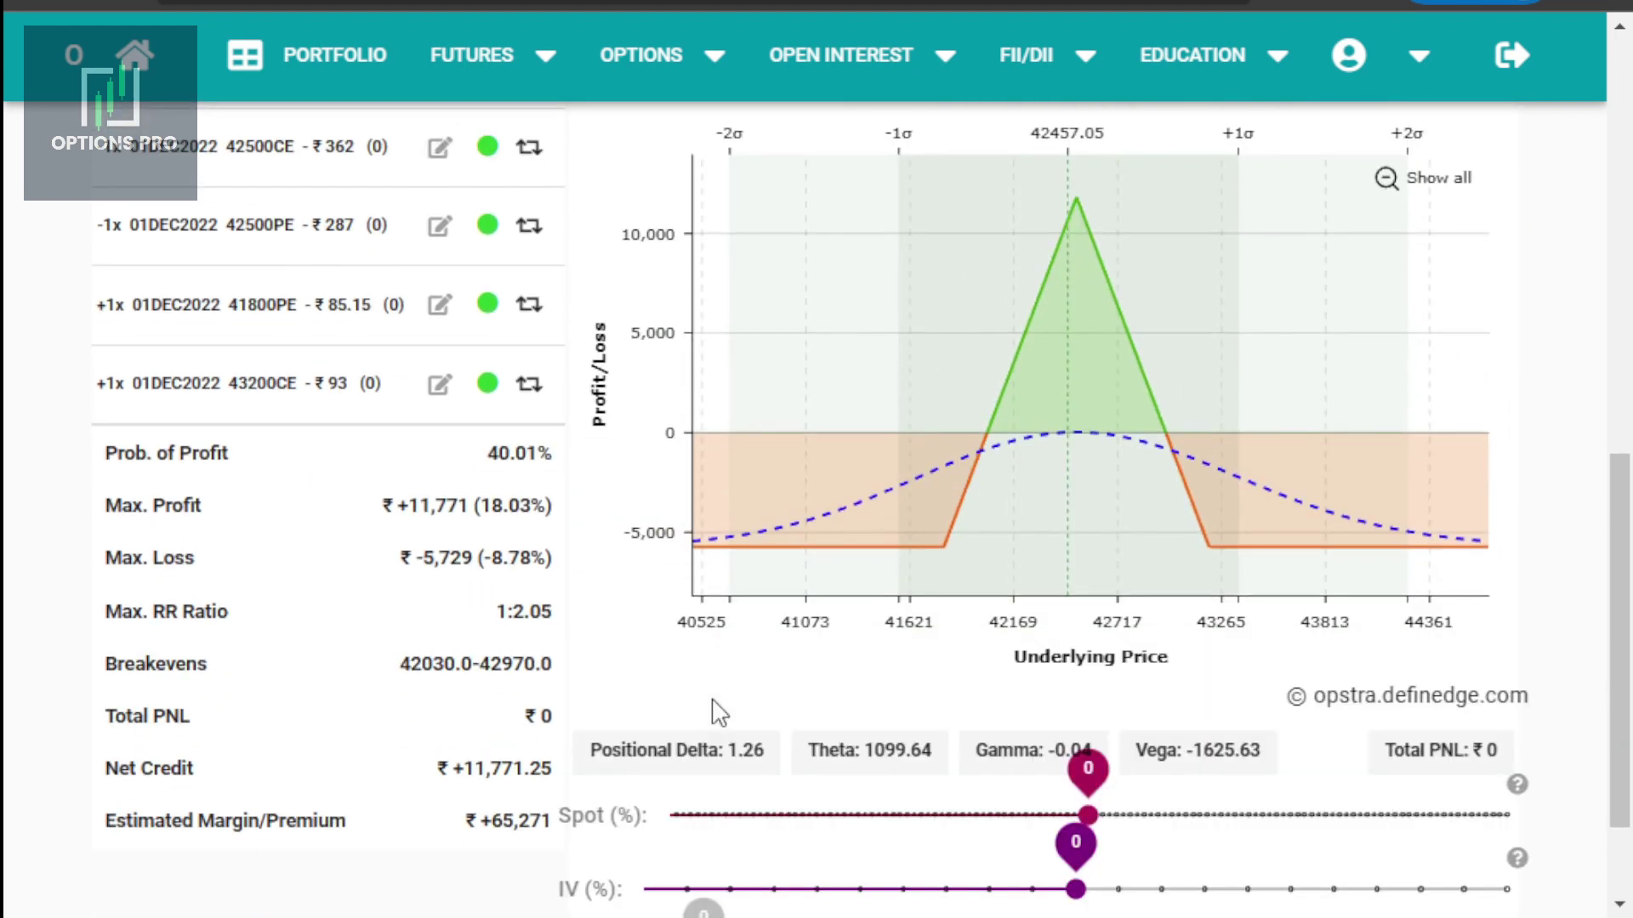
scroll(719, 710, down, 2)
scroll(719, 713, up, 4)
scroll(719, 713, up, 3)
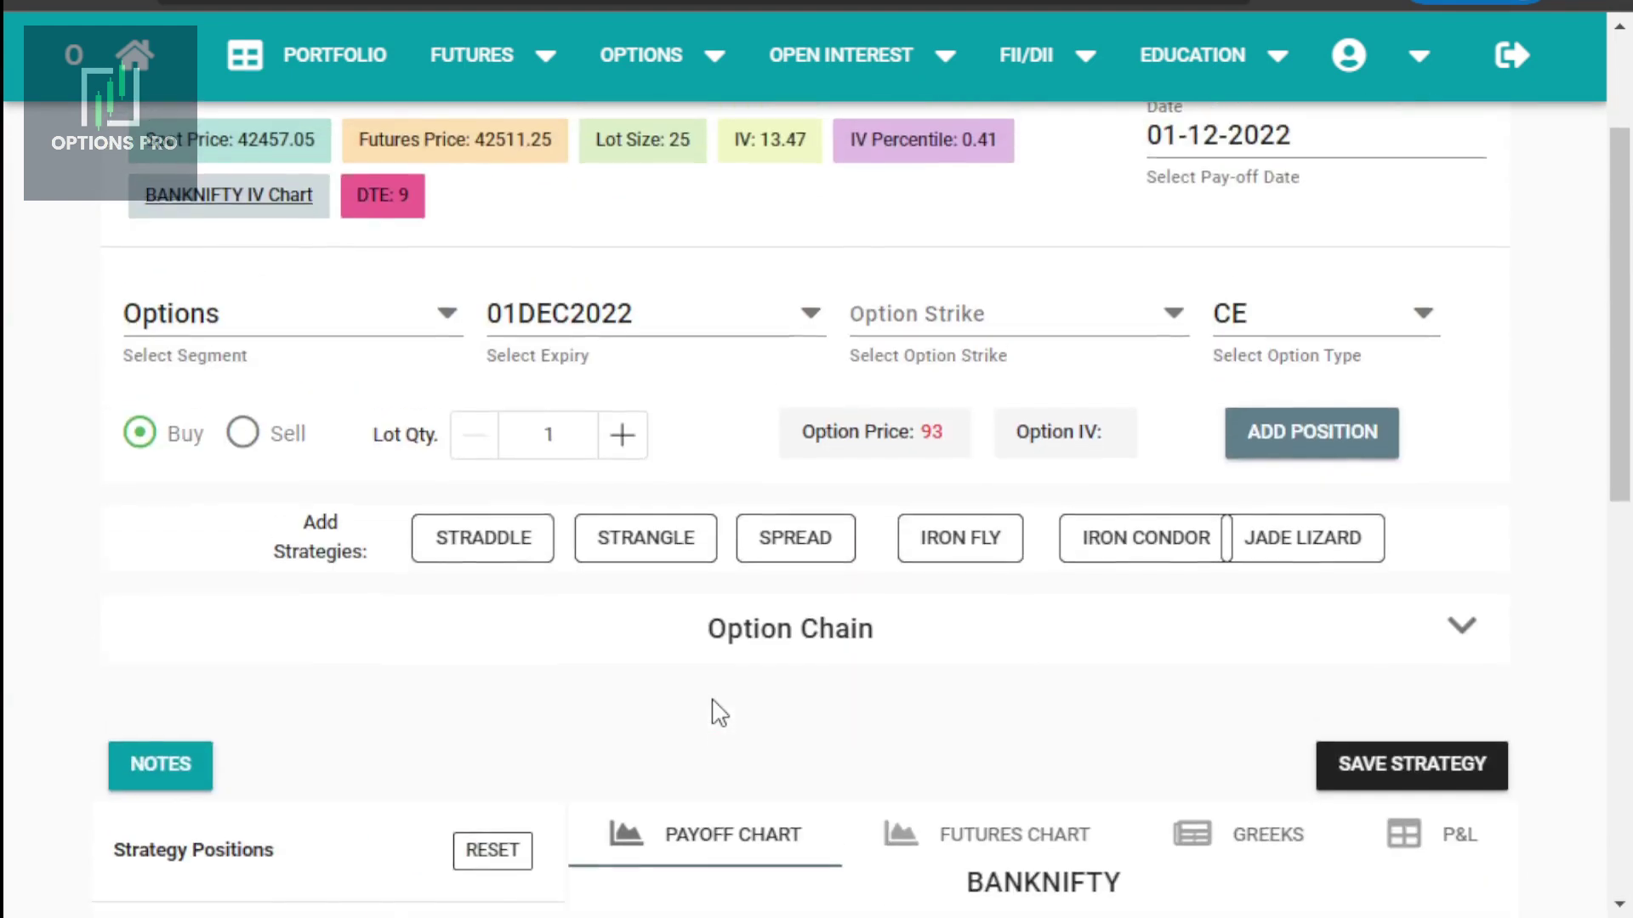
scroll(719, 712, down, 2)
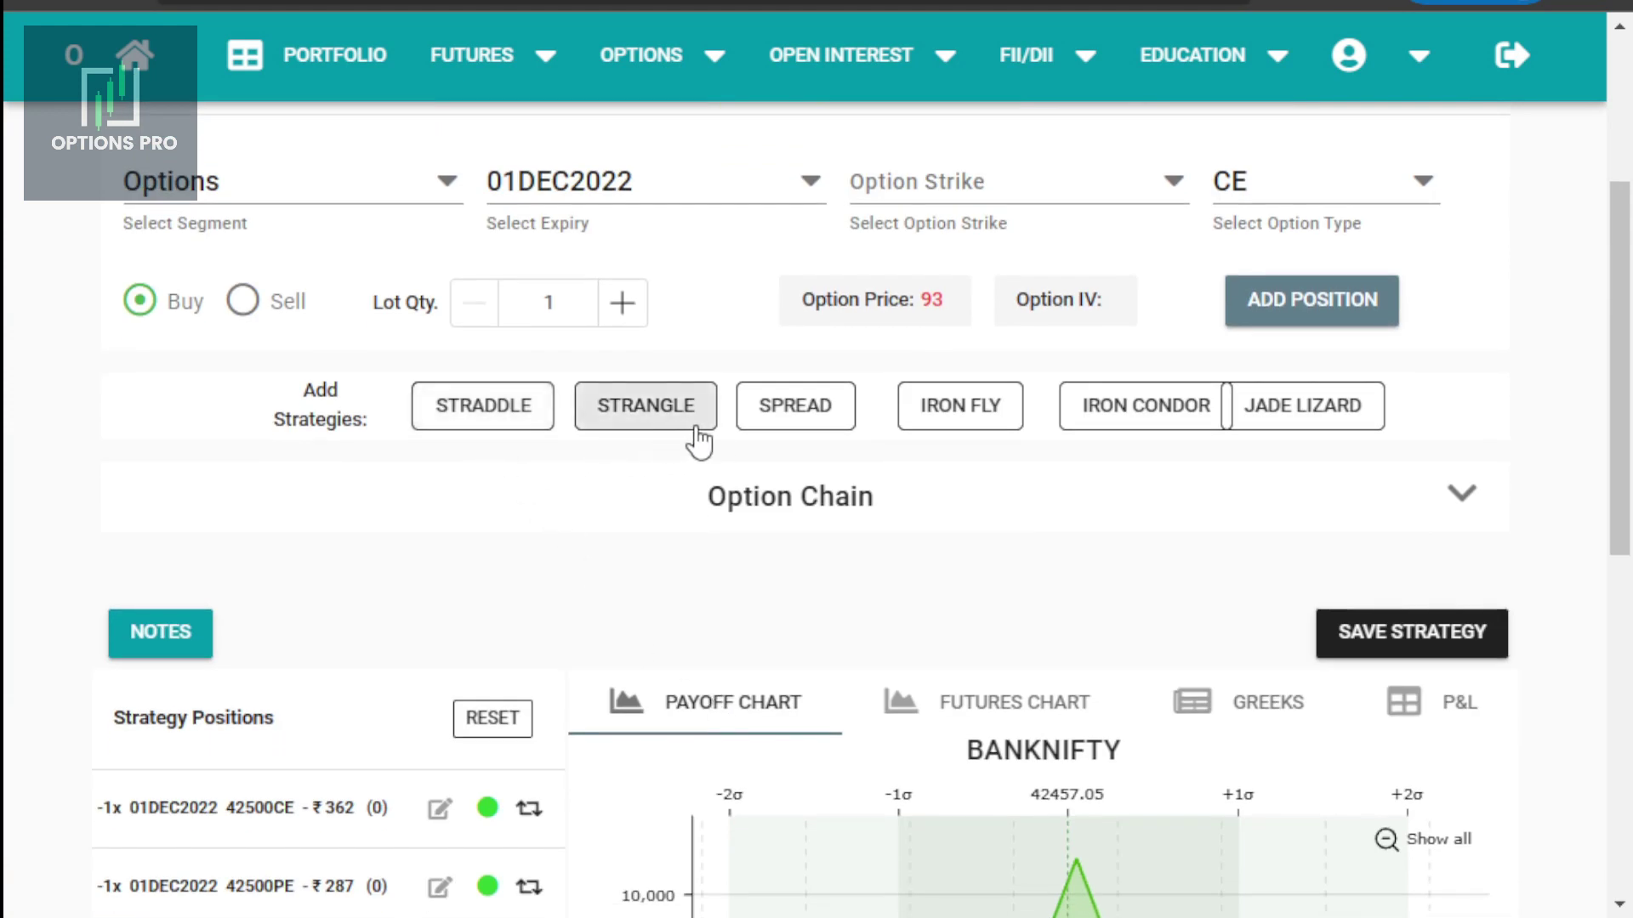
scroll(936, 638, down, 3)
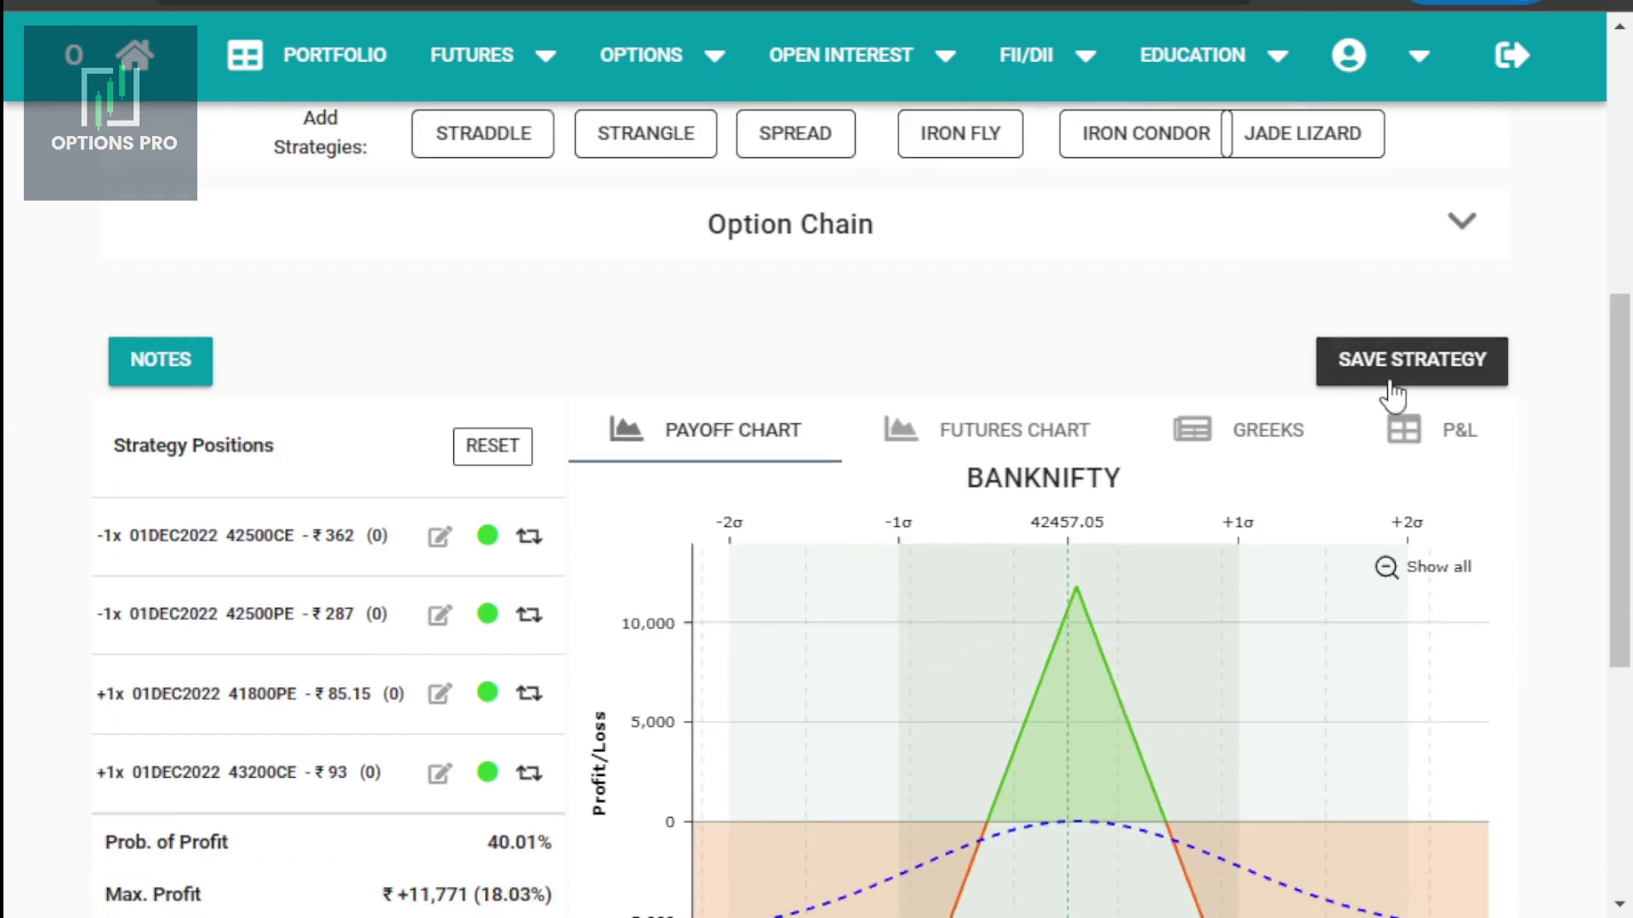
Save the strategy as 'ironfly 1st dec' to the Real Portfolio, then go to the home page.
click(1422, 374)
click(1344, 462)
text(ironf)
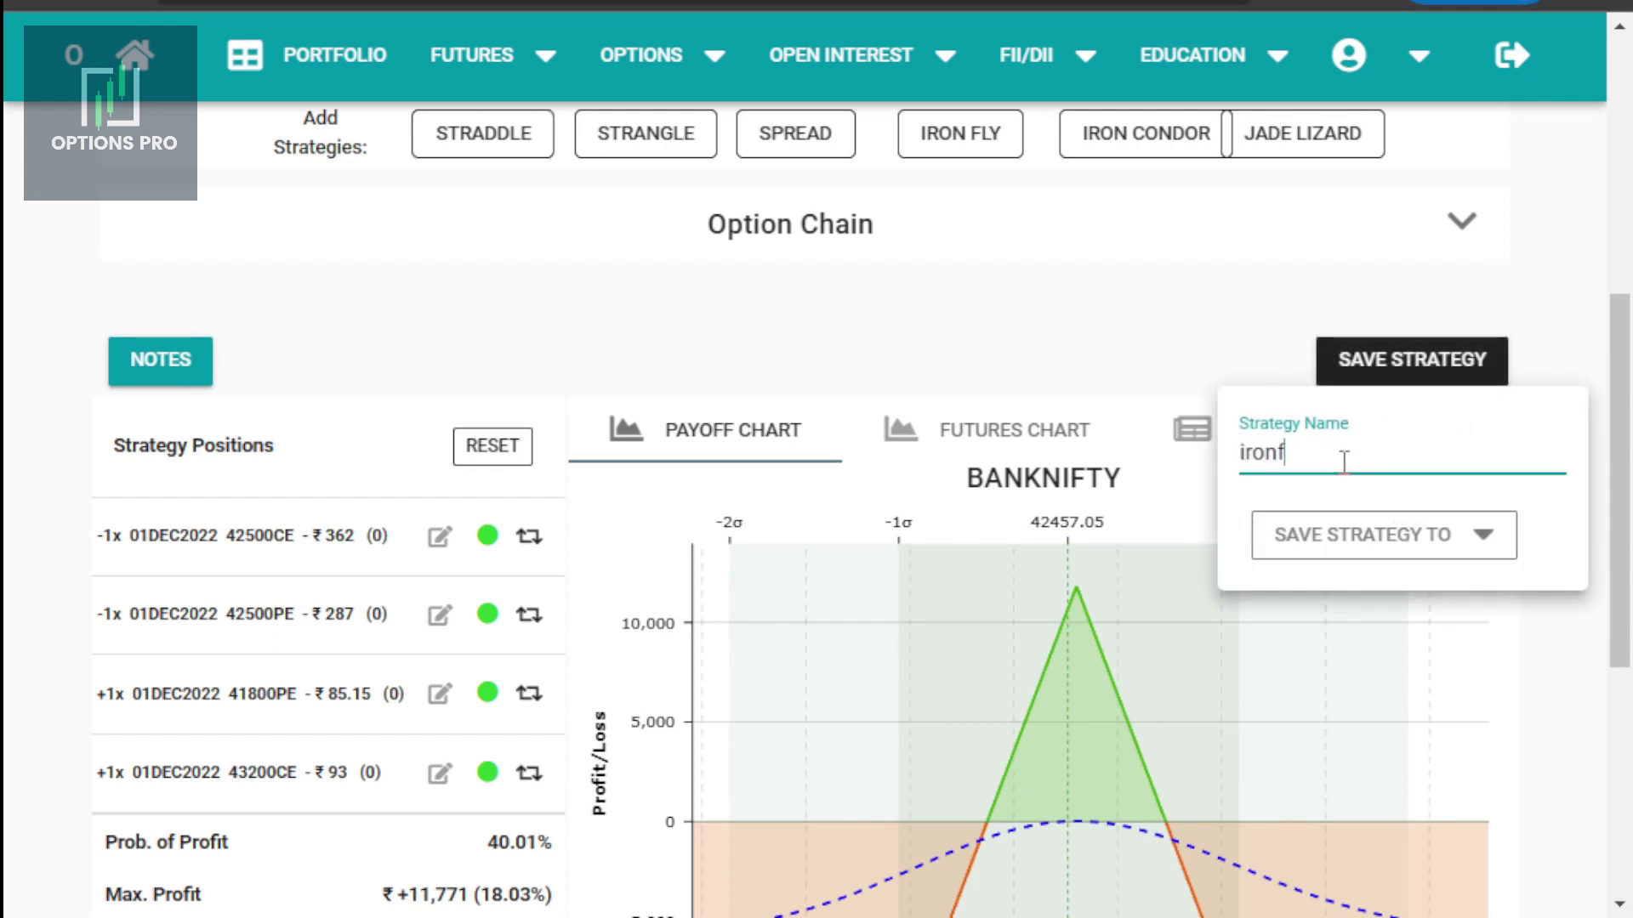
text(ly 1st dec)
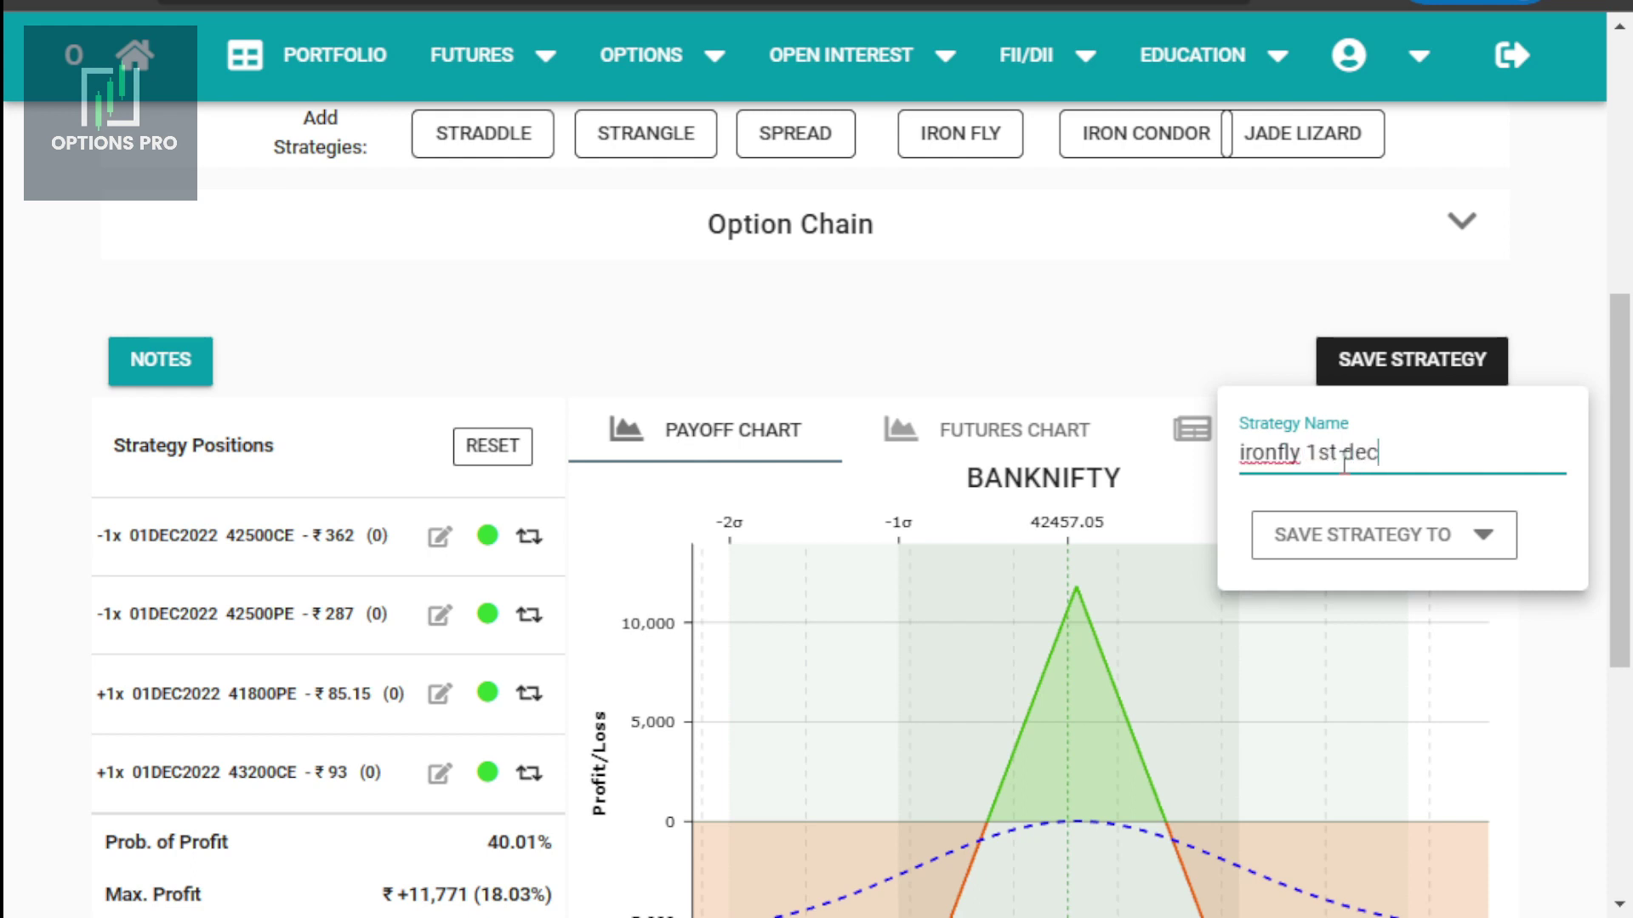
click(1487, 548)
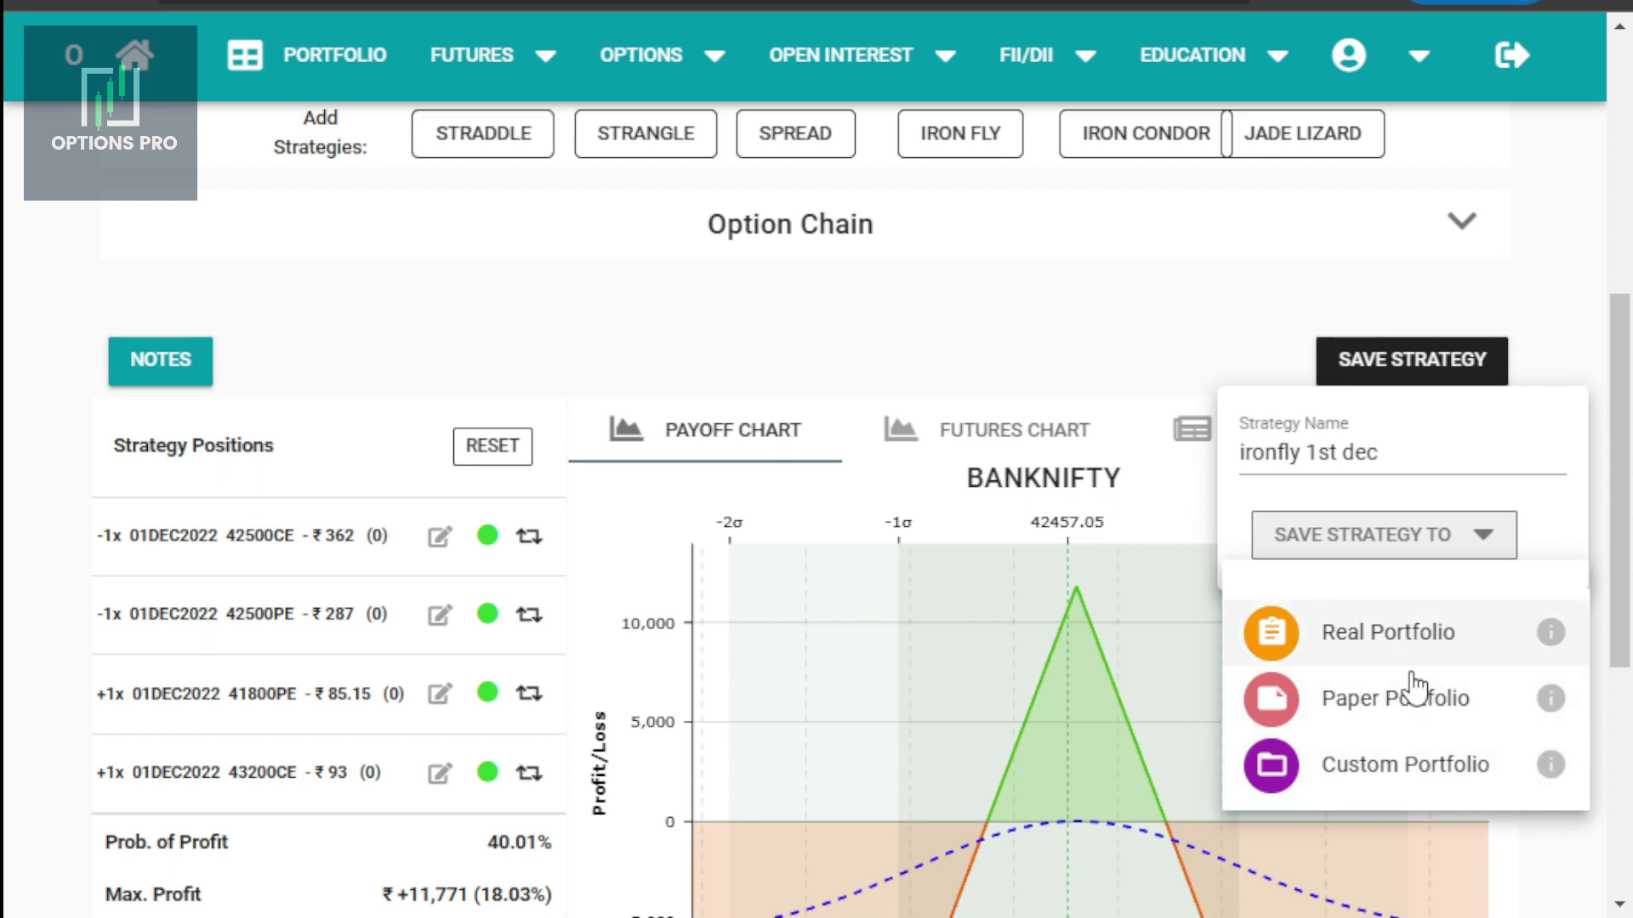
click(1392, 642)
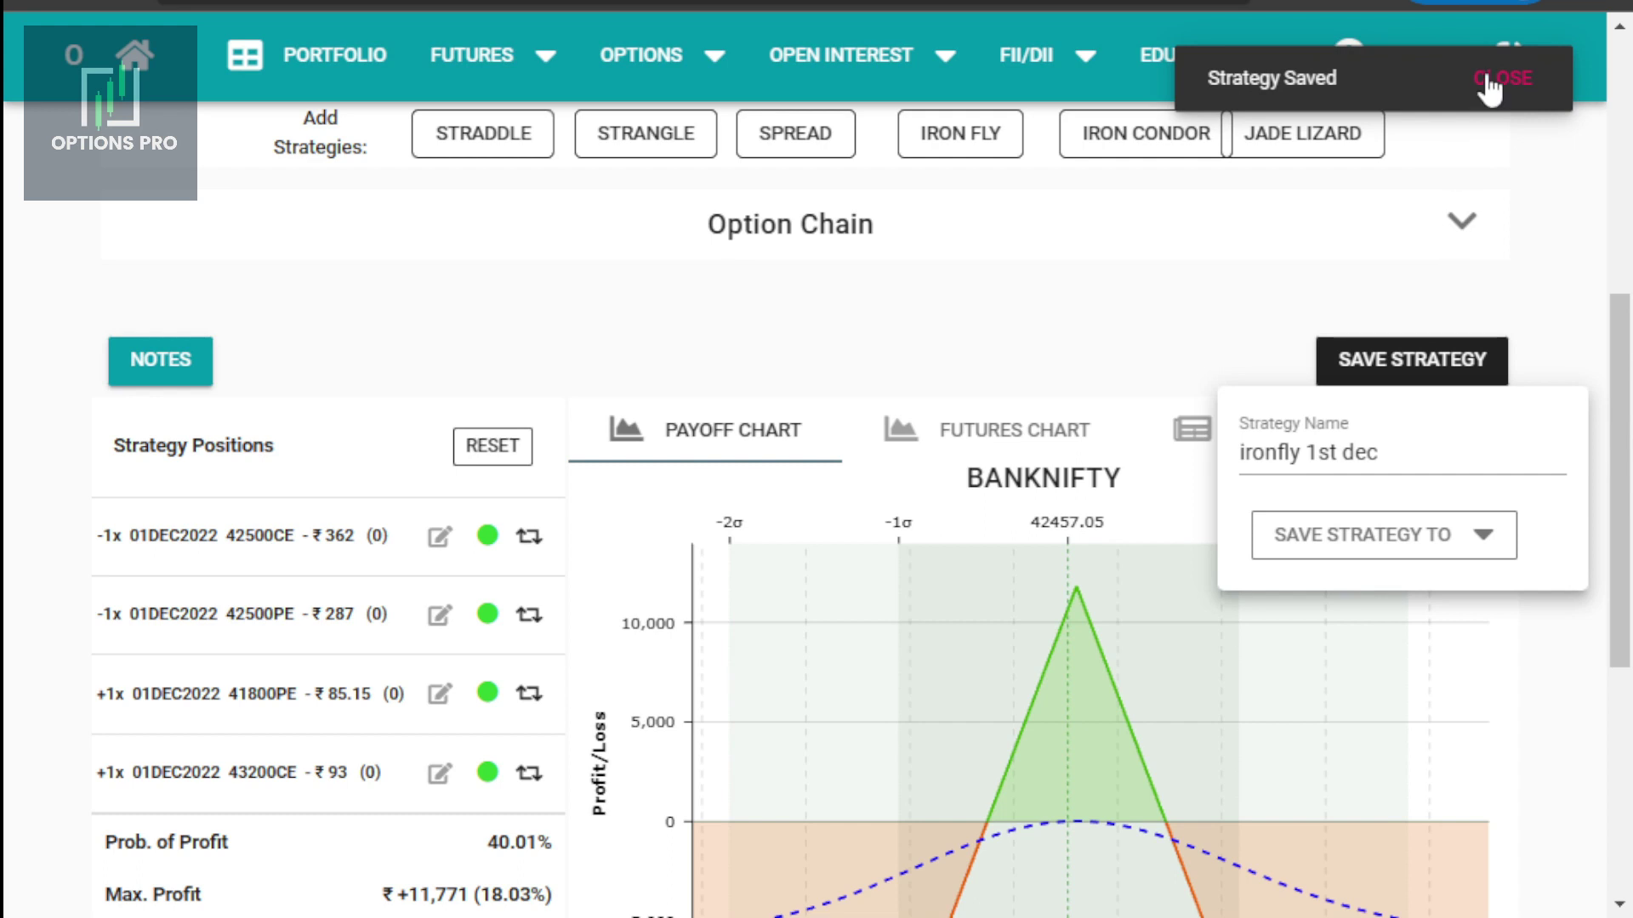
scroll(1020, 411, up, 3)
click(134, 64)
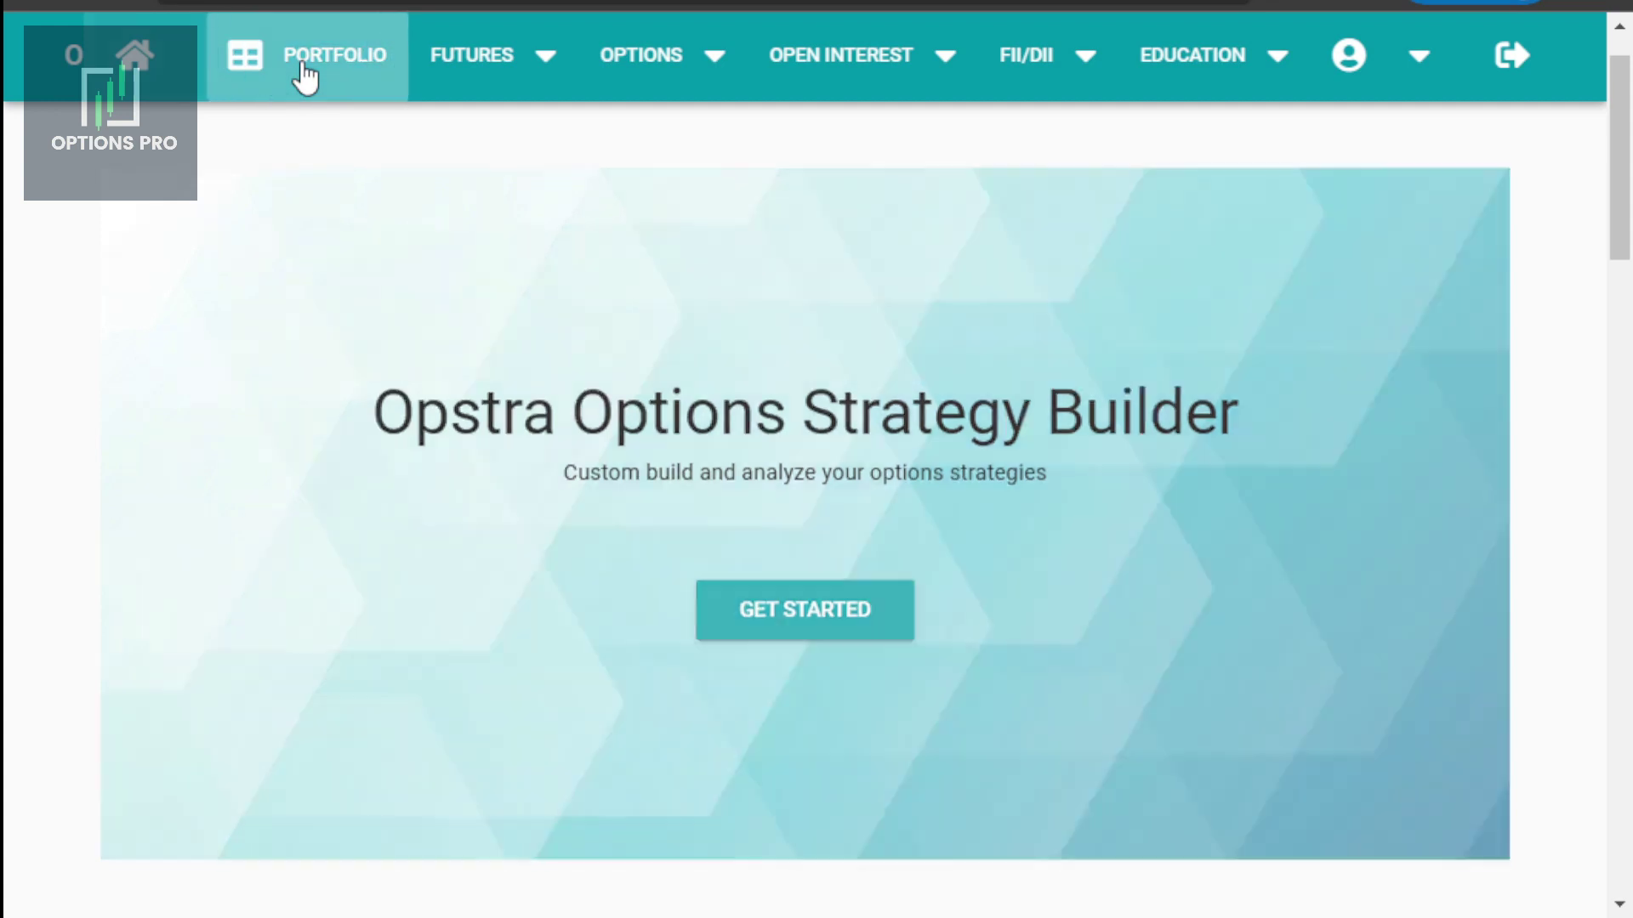
In Portfolio, expand the 'ironfly 1st dec' BANKNIFTY trade and reopen it via ANALYZE TRADE.
click(302, 61)
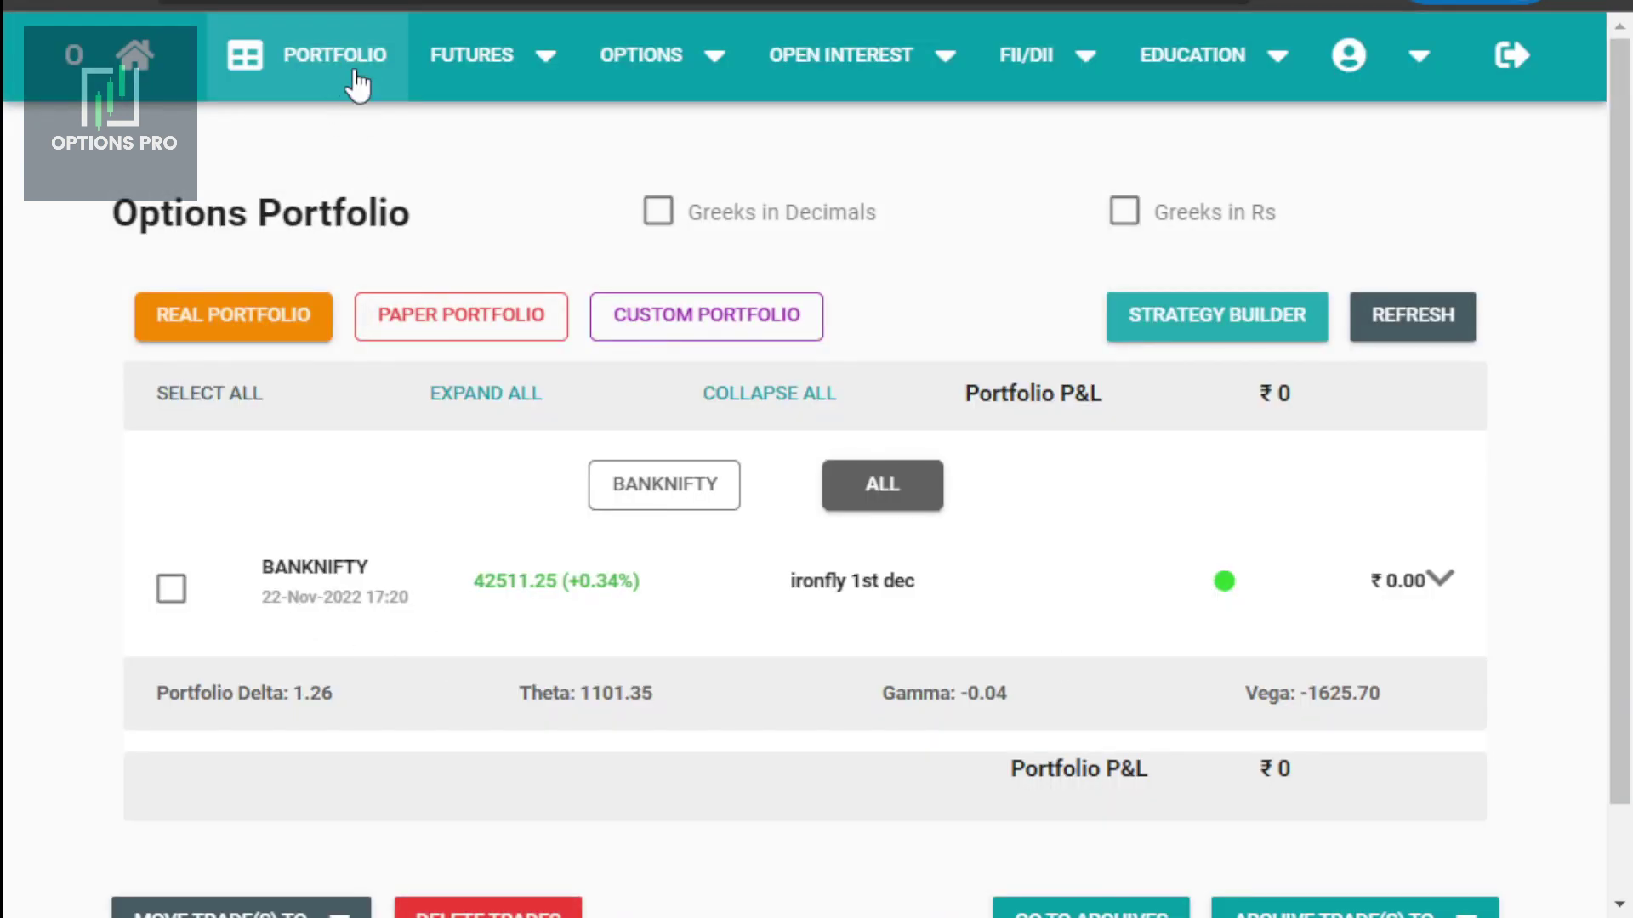
click(1450, 577)
scroll(1460, 578, down, 5)
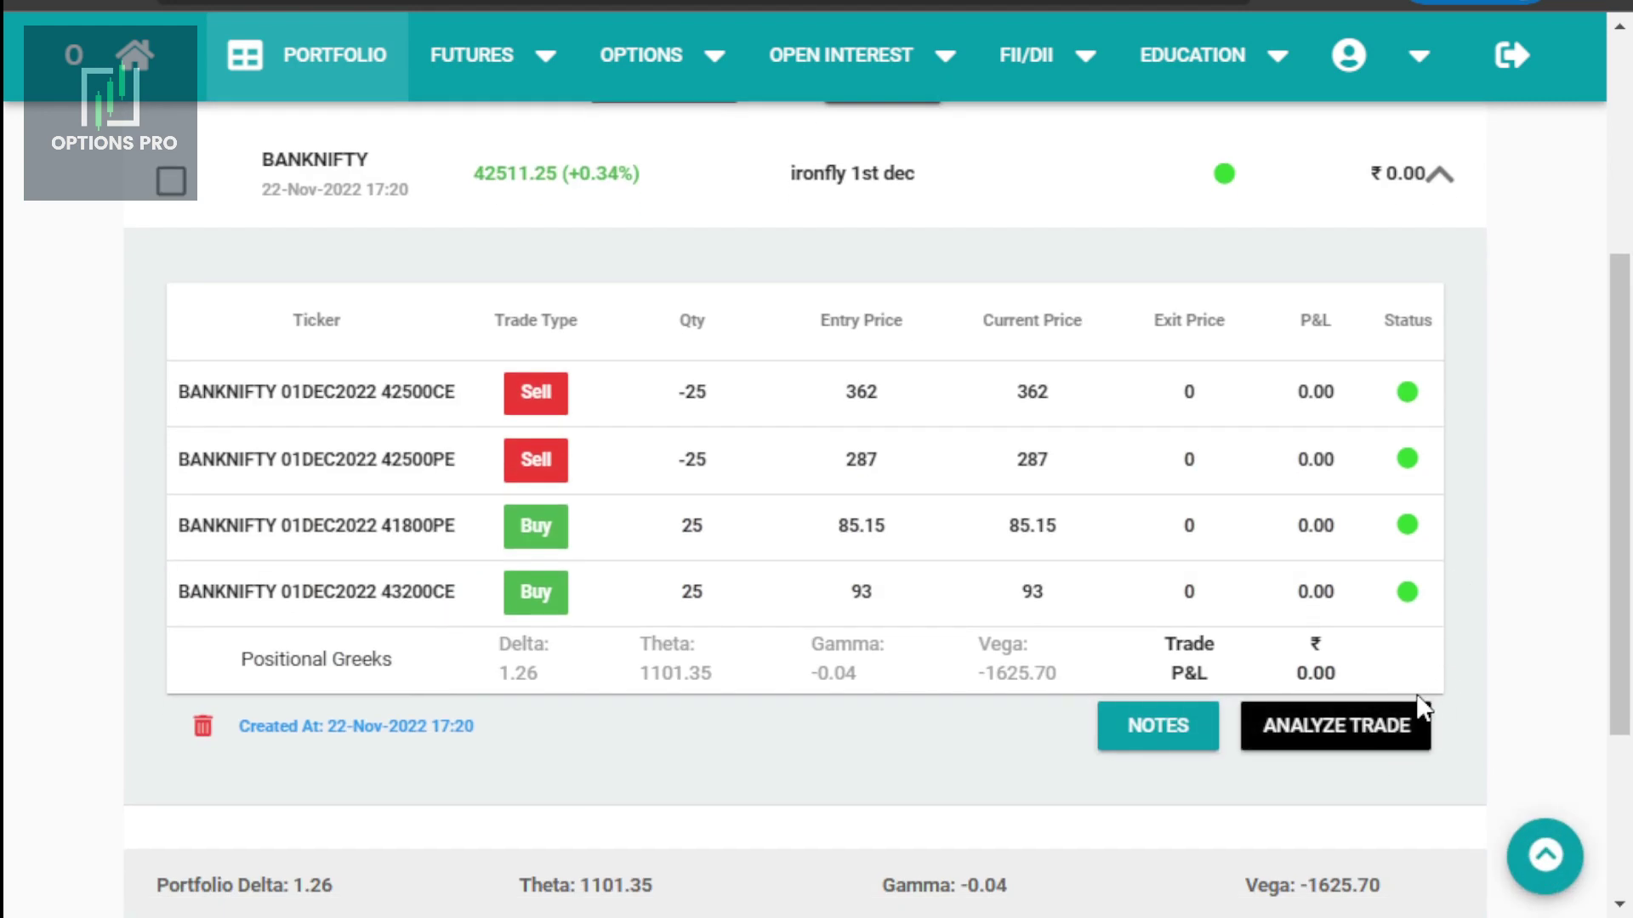
click(1361, 730)
In the P&L table, close the 41800PE leg at an exit price of 80.
scroll(1378, 697, down, 5)
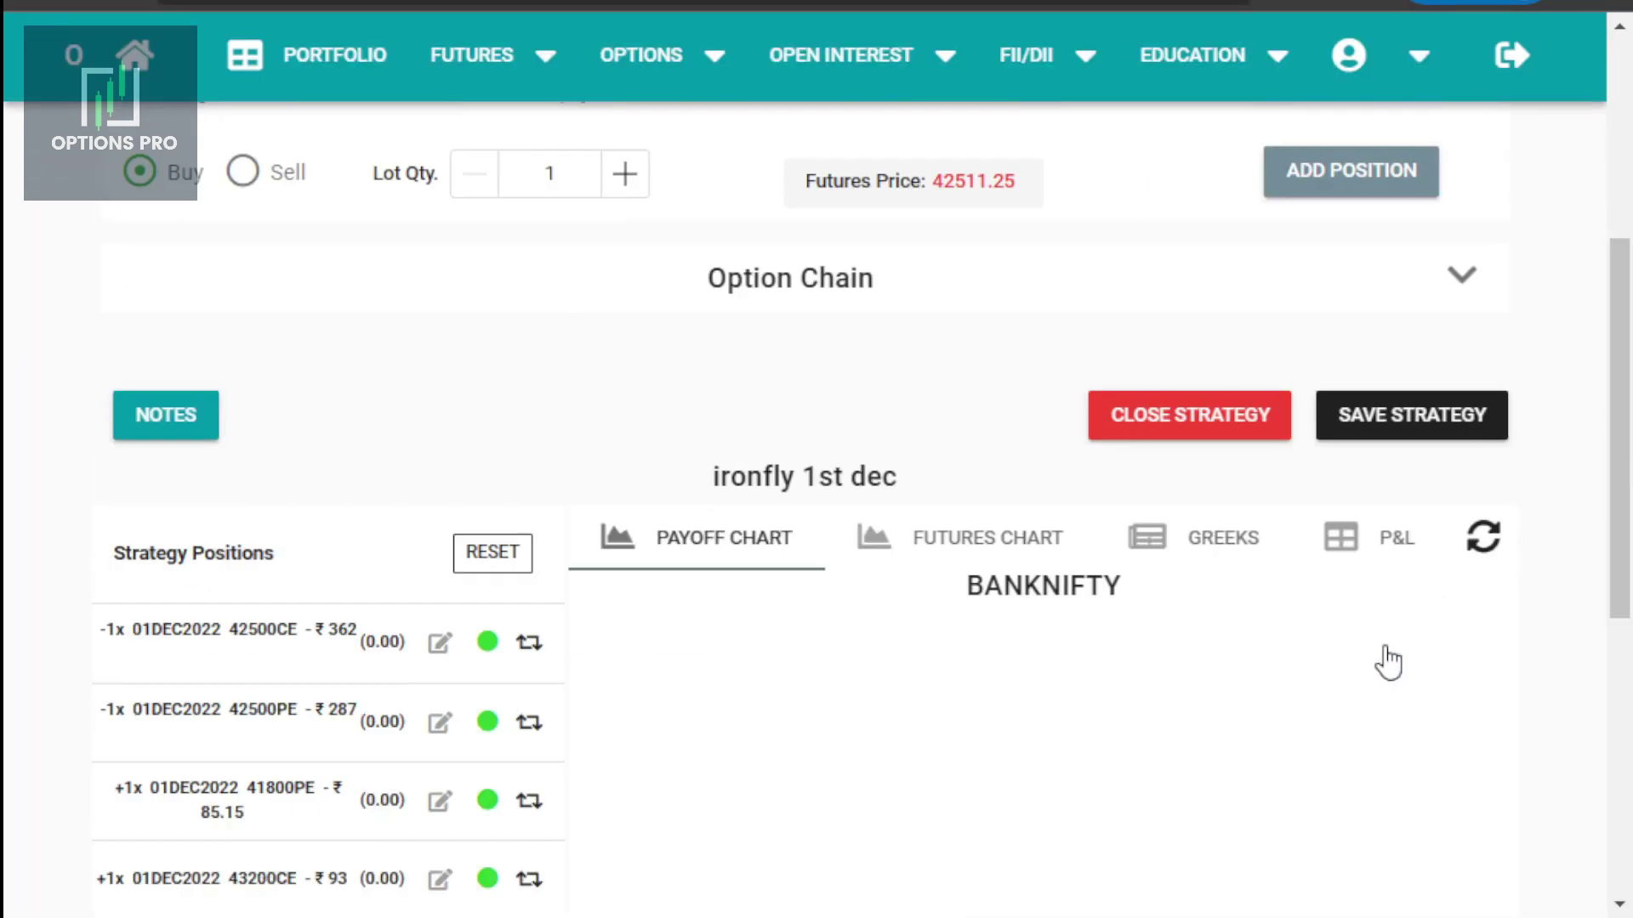
scroll(1386, 655, down, 4)
scroll(1386, 655, down, 3)
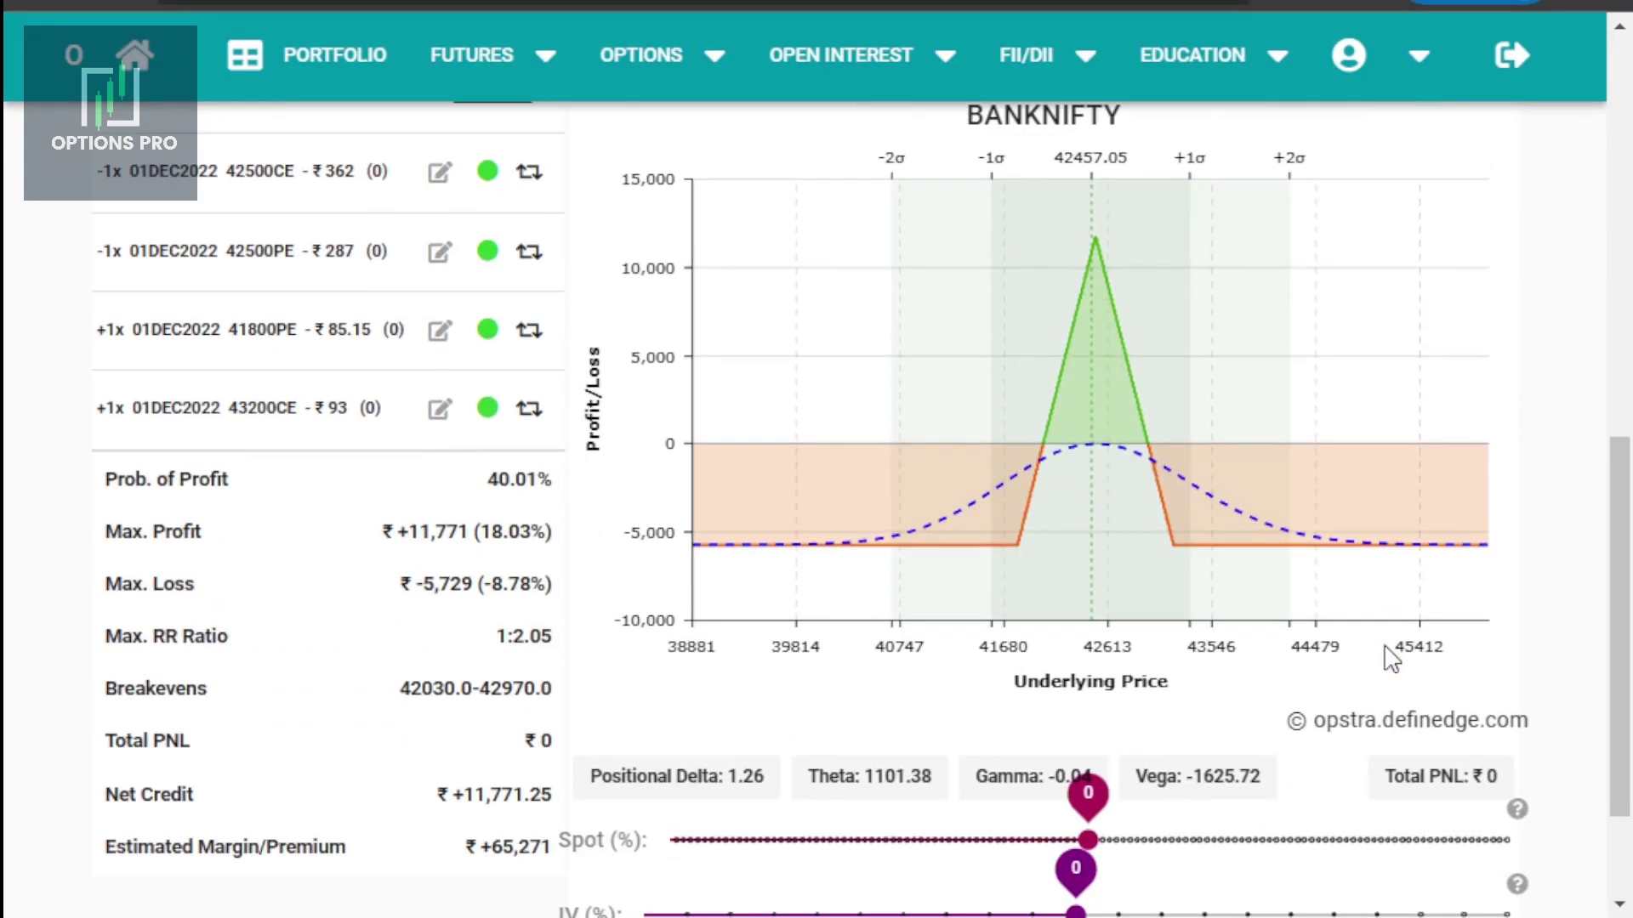
scroll(1386, 655, up, 2)
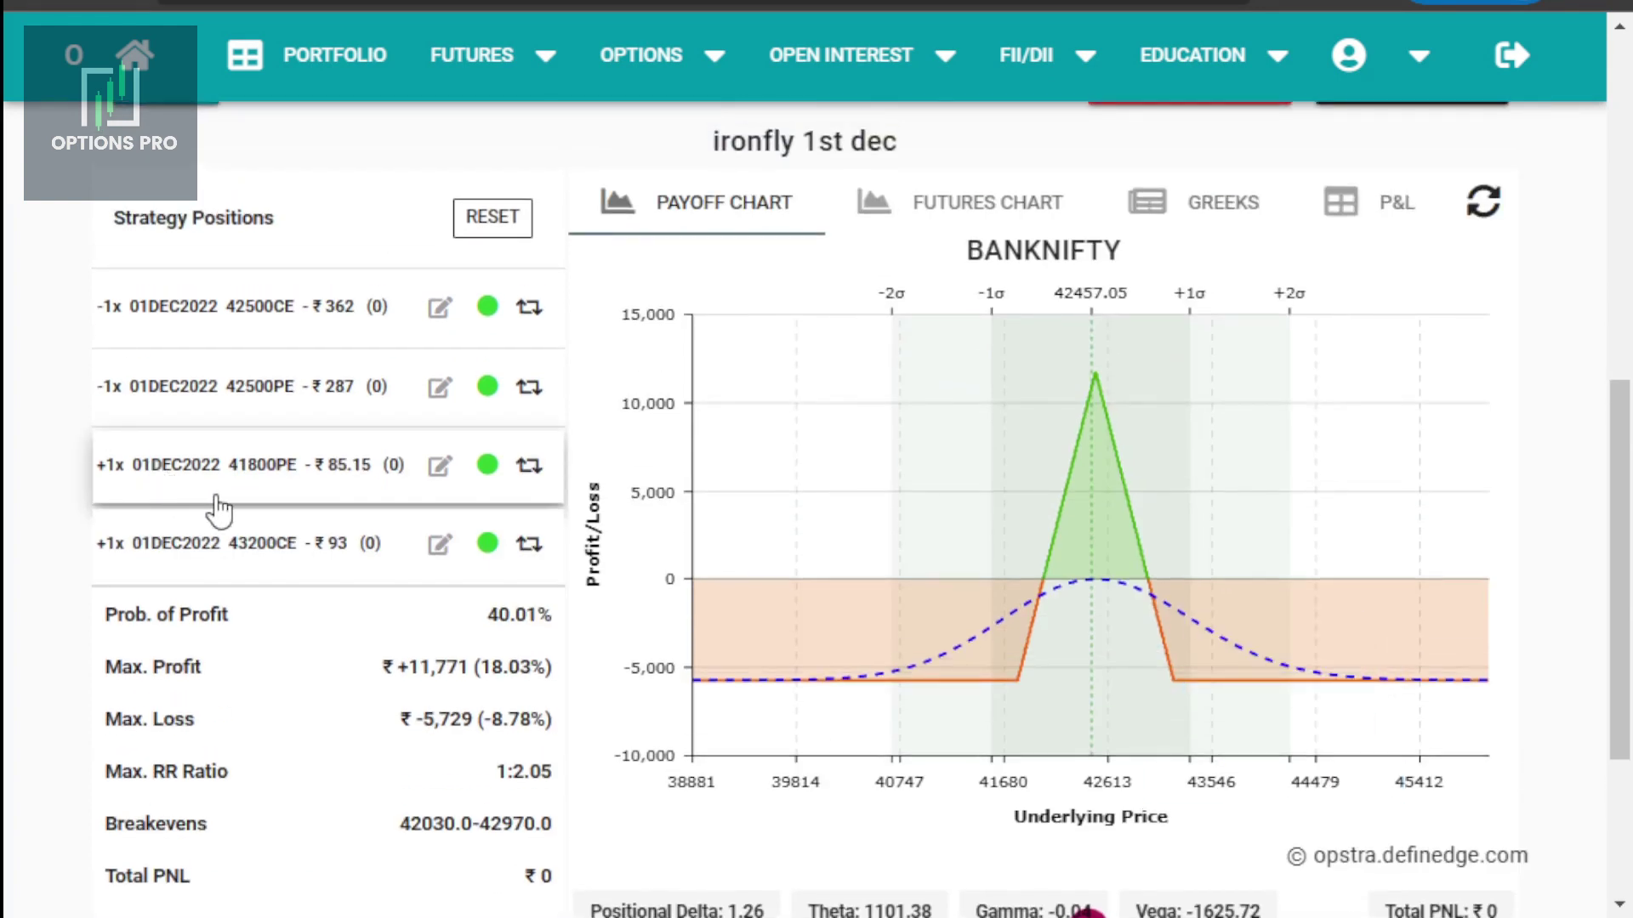
click(1372, 247)
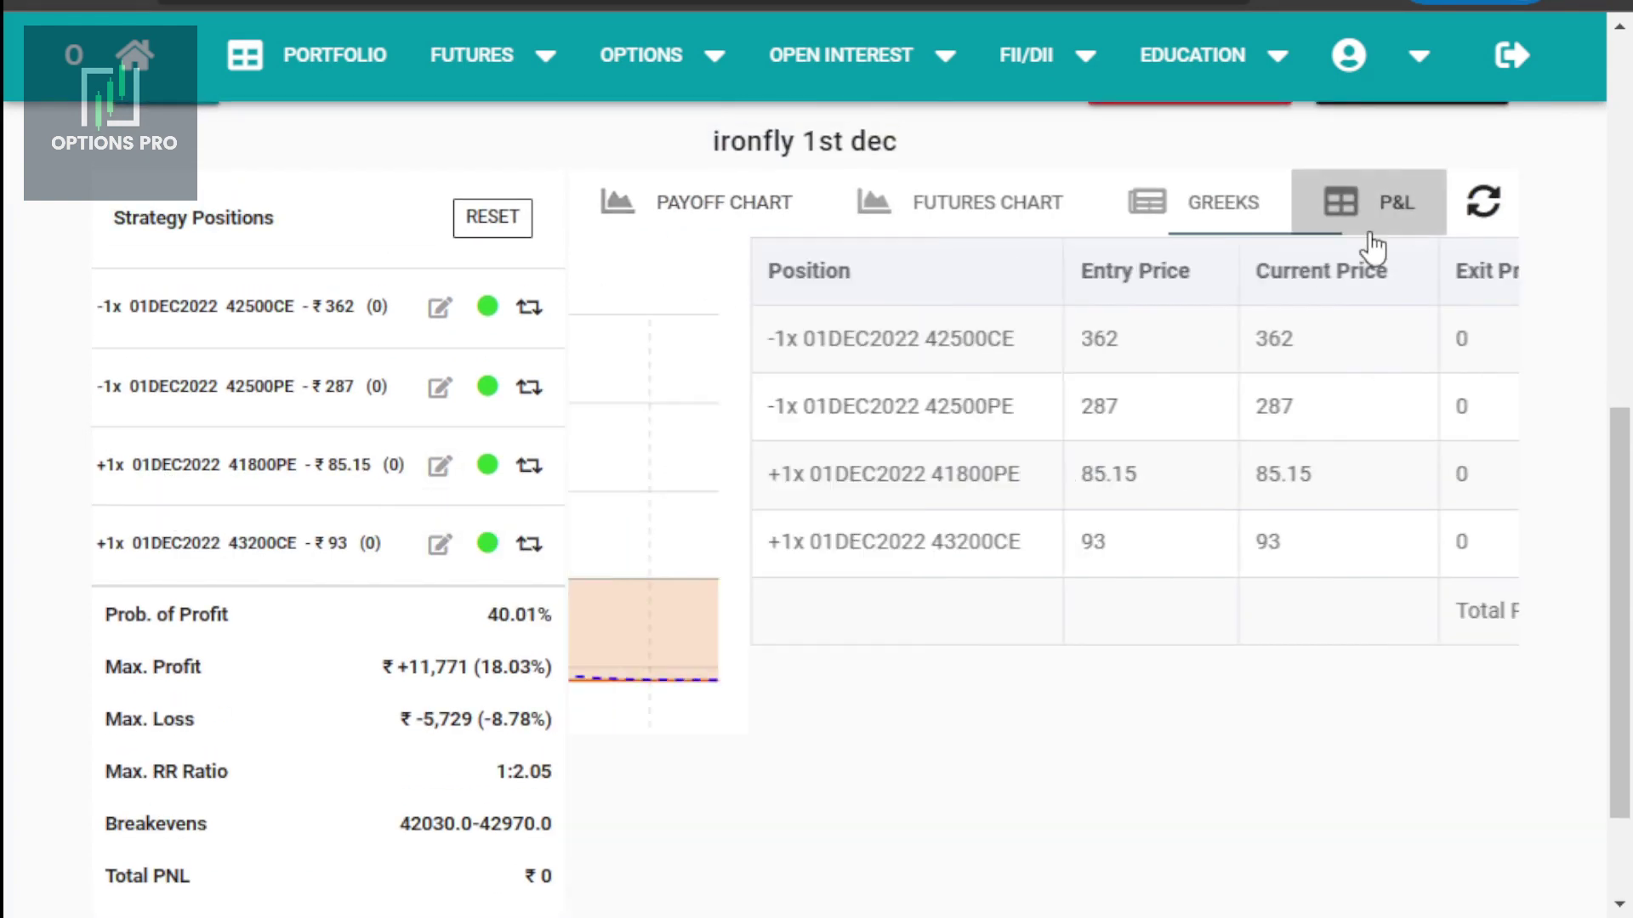
click(440, 466)
drag(695, 808, 604, 816)
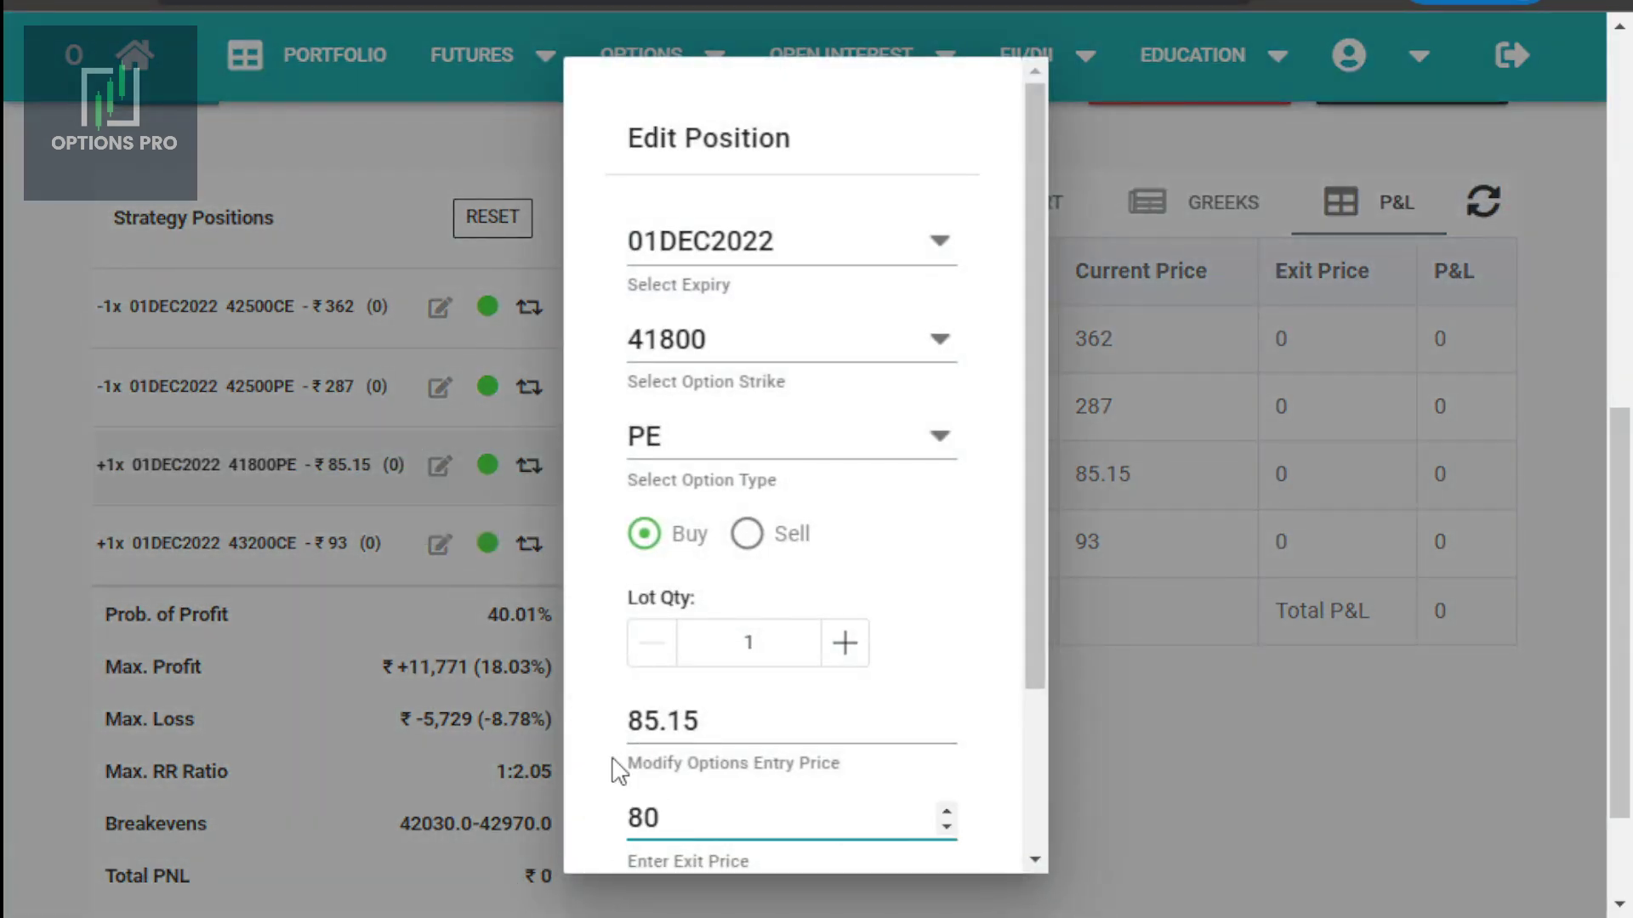
scroll(620, 765, down, 2)
scroll(620, 765, down, 2)
click(797, 806)
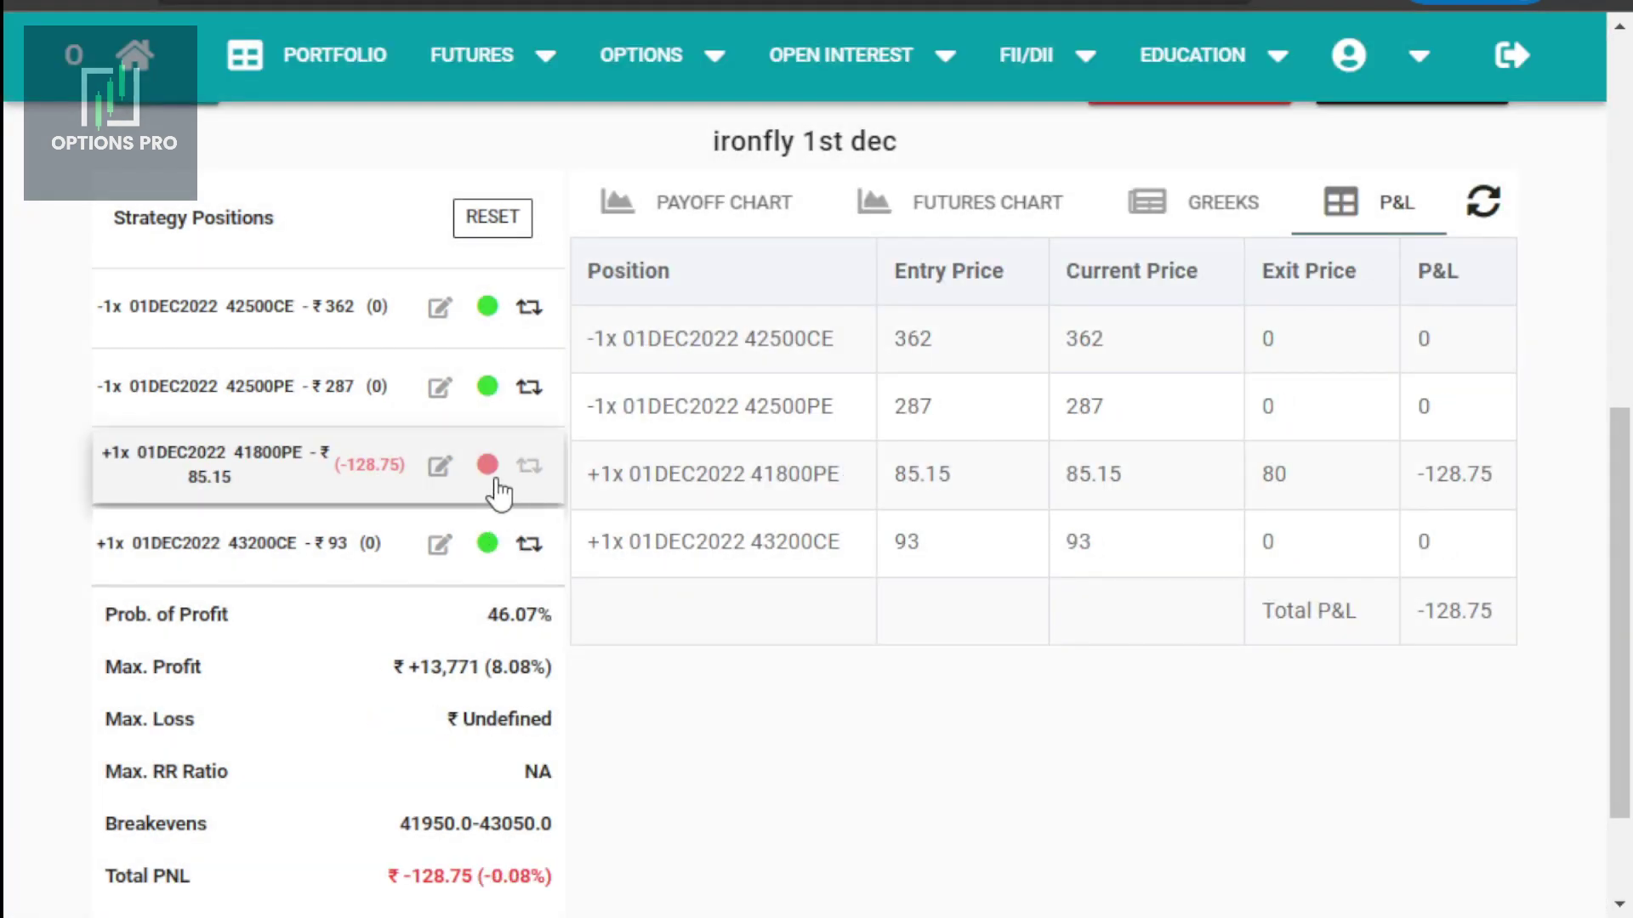
Close the 43200CE leg at an exit price of 85.
click(439, 543)
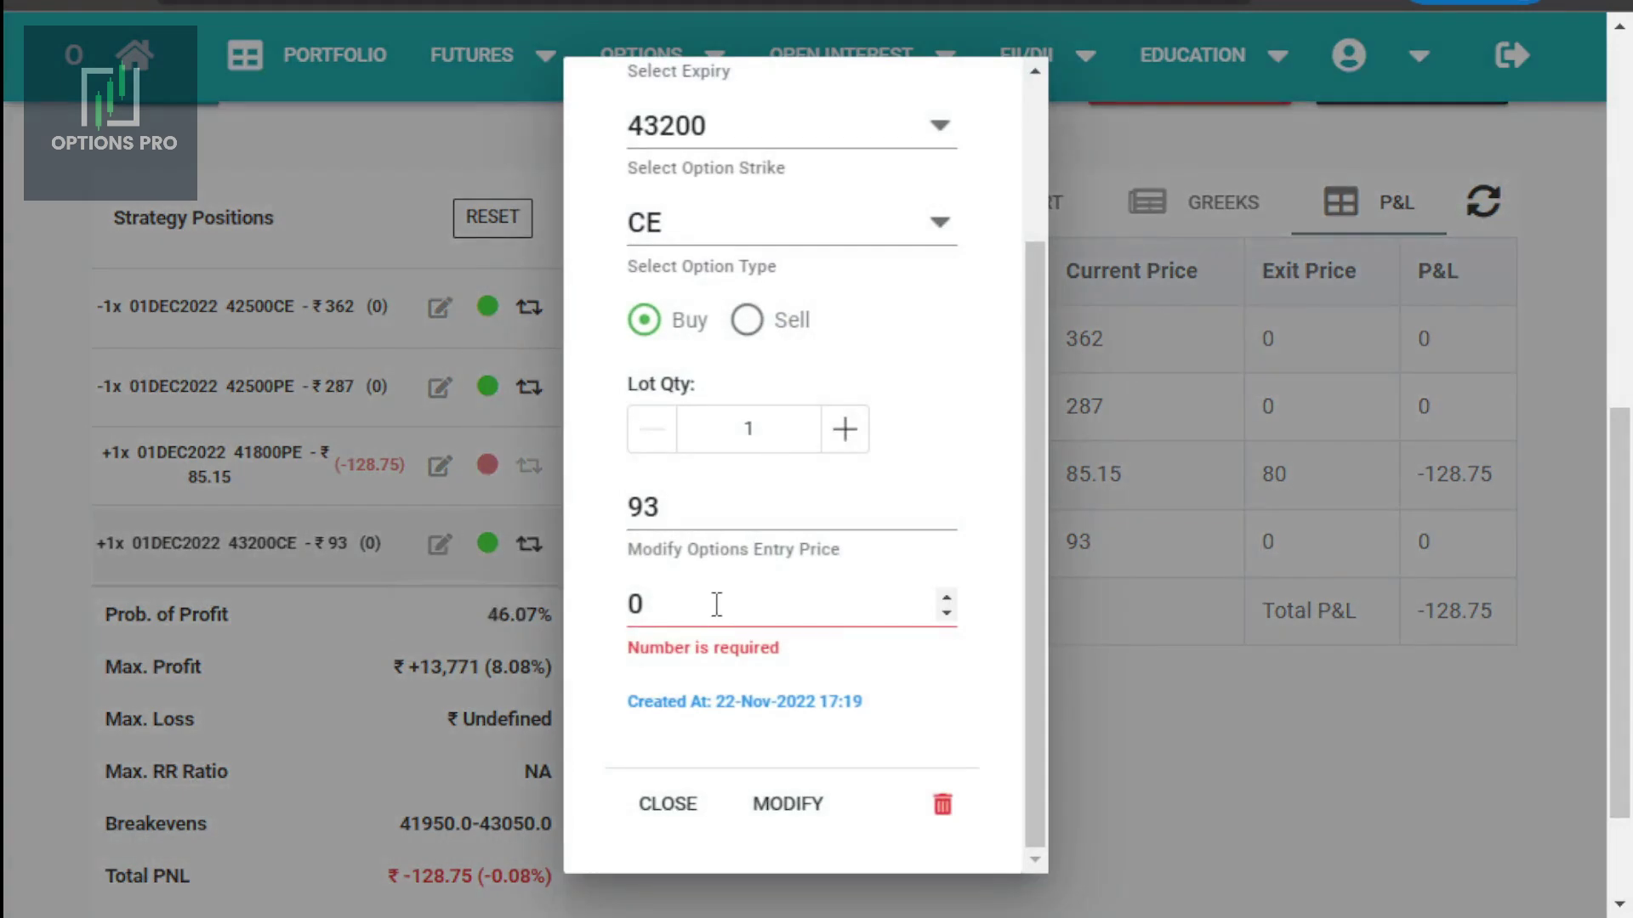
drag(717, 604, 571, 606)
text(85)
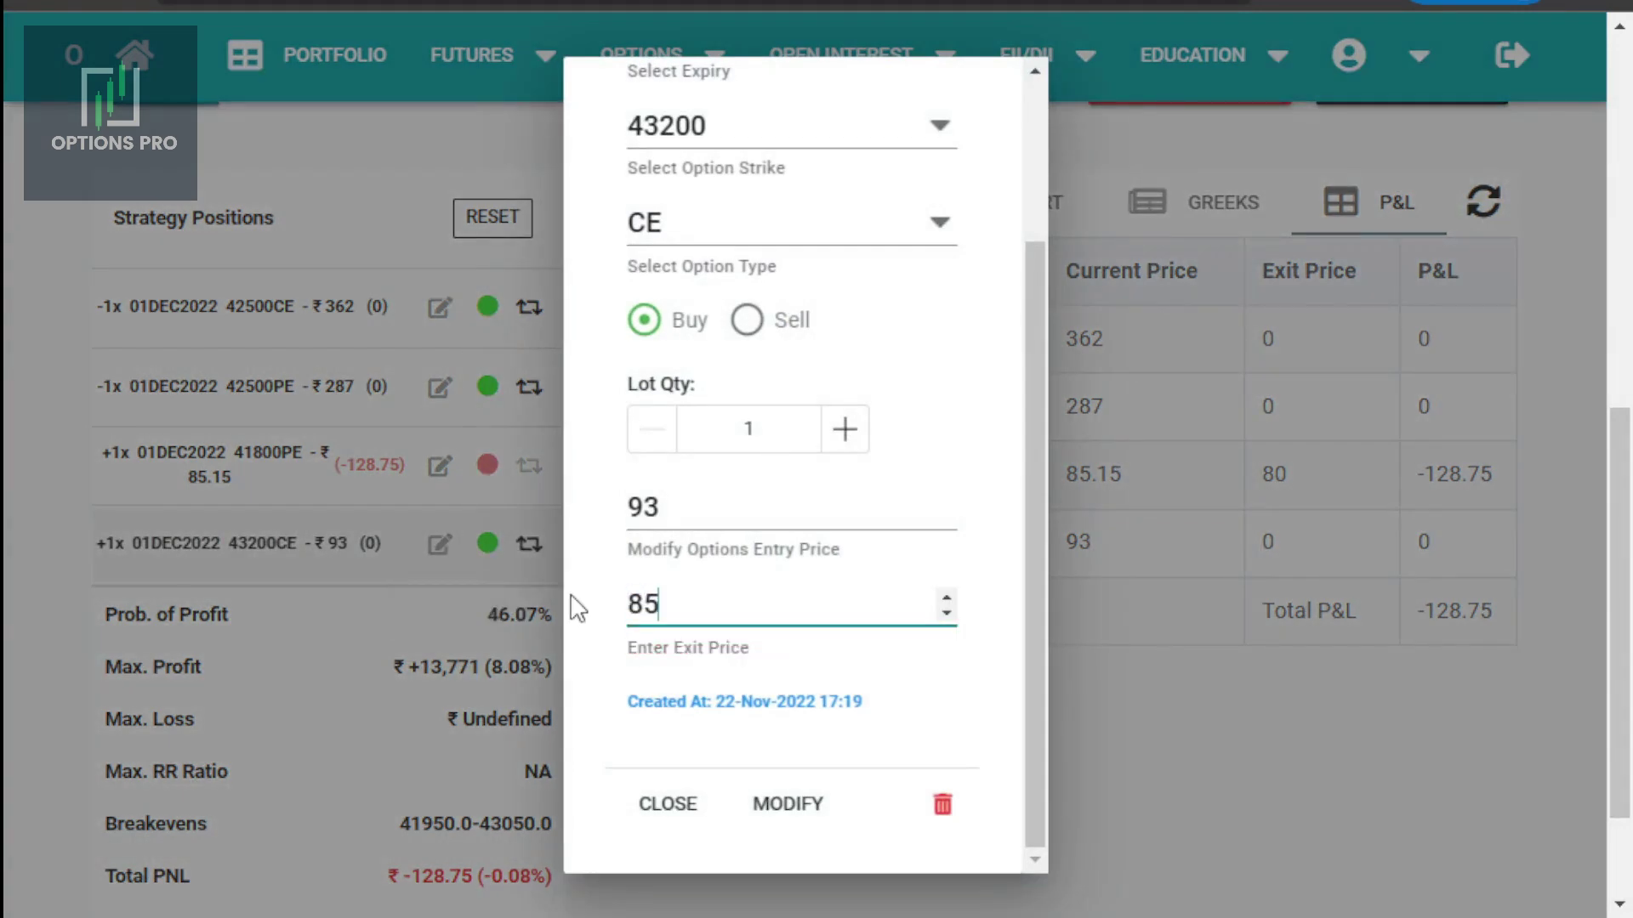
click(788, 806)
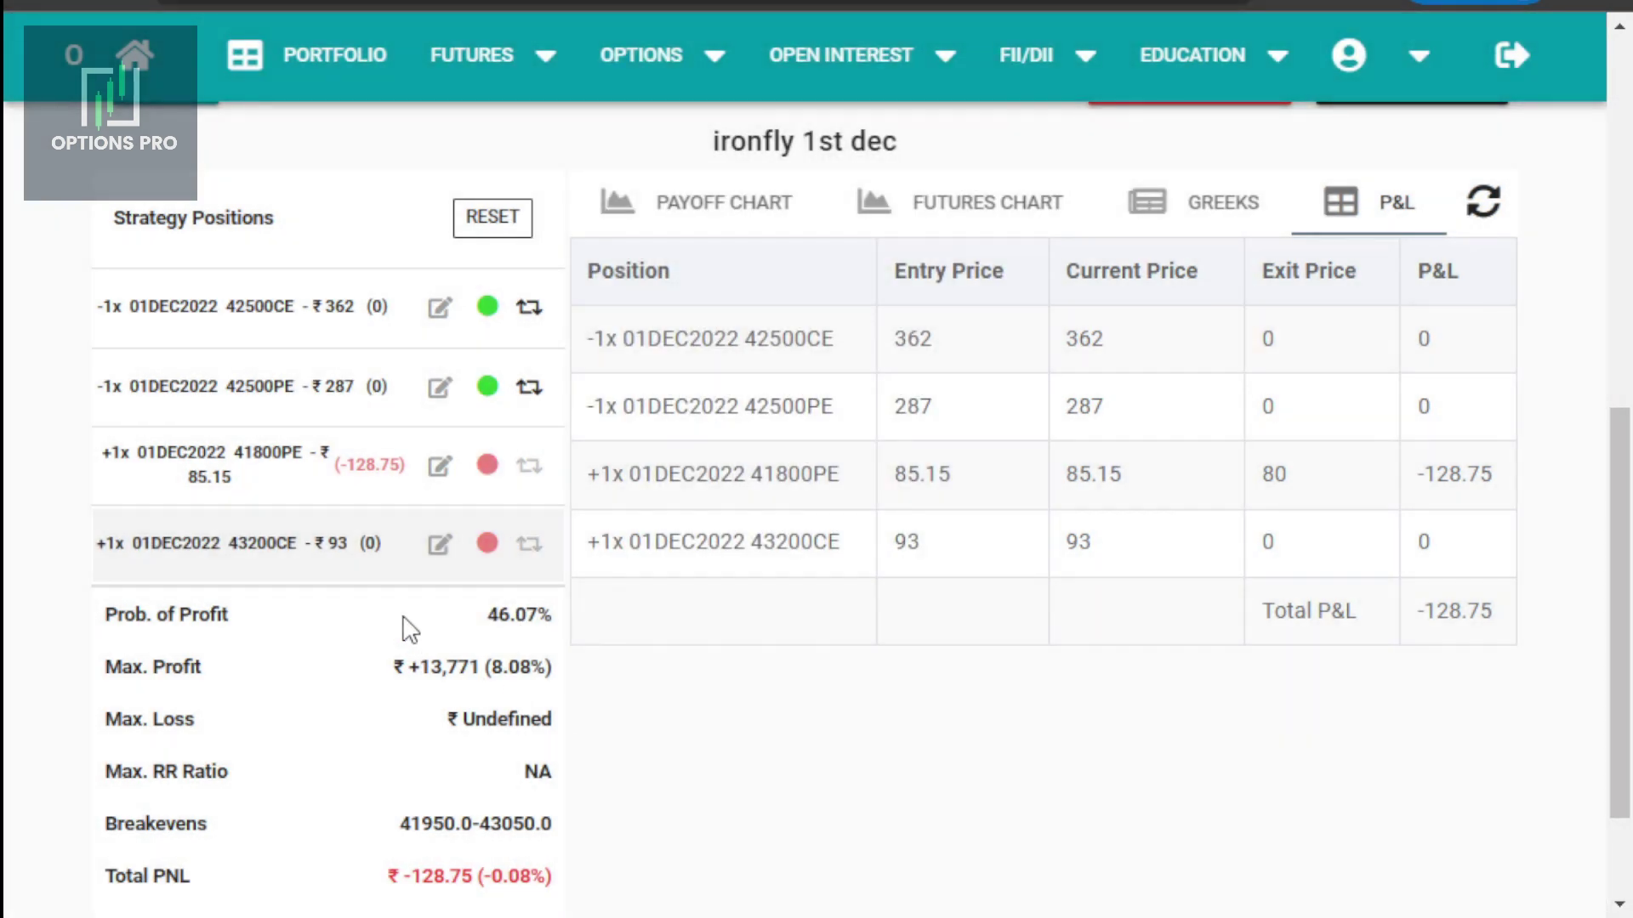
From the option chain, add a one-lot buy of the 41900PE at 110.
scroll(978, 638, up, 2)
scroll(1349, 601, up, 4)
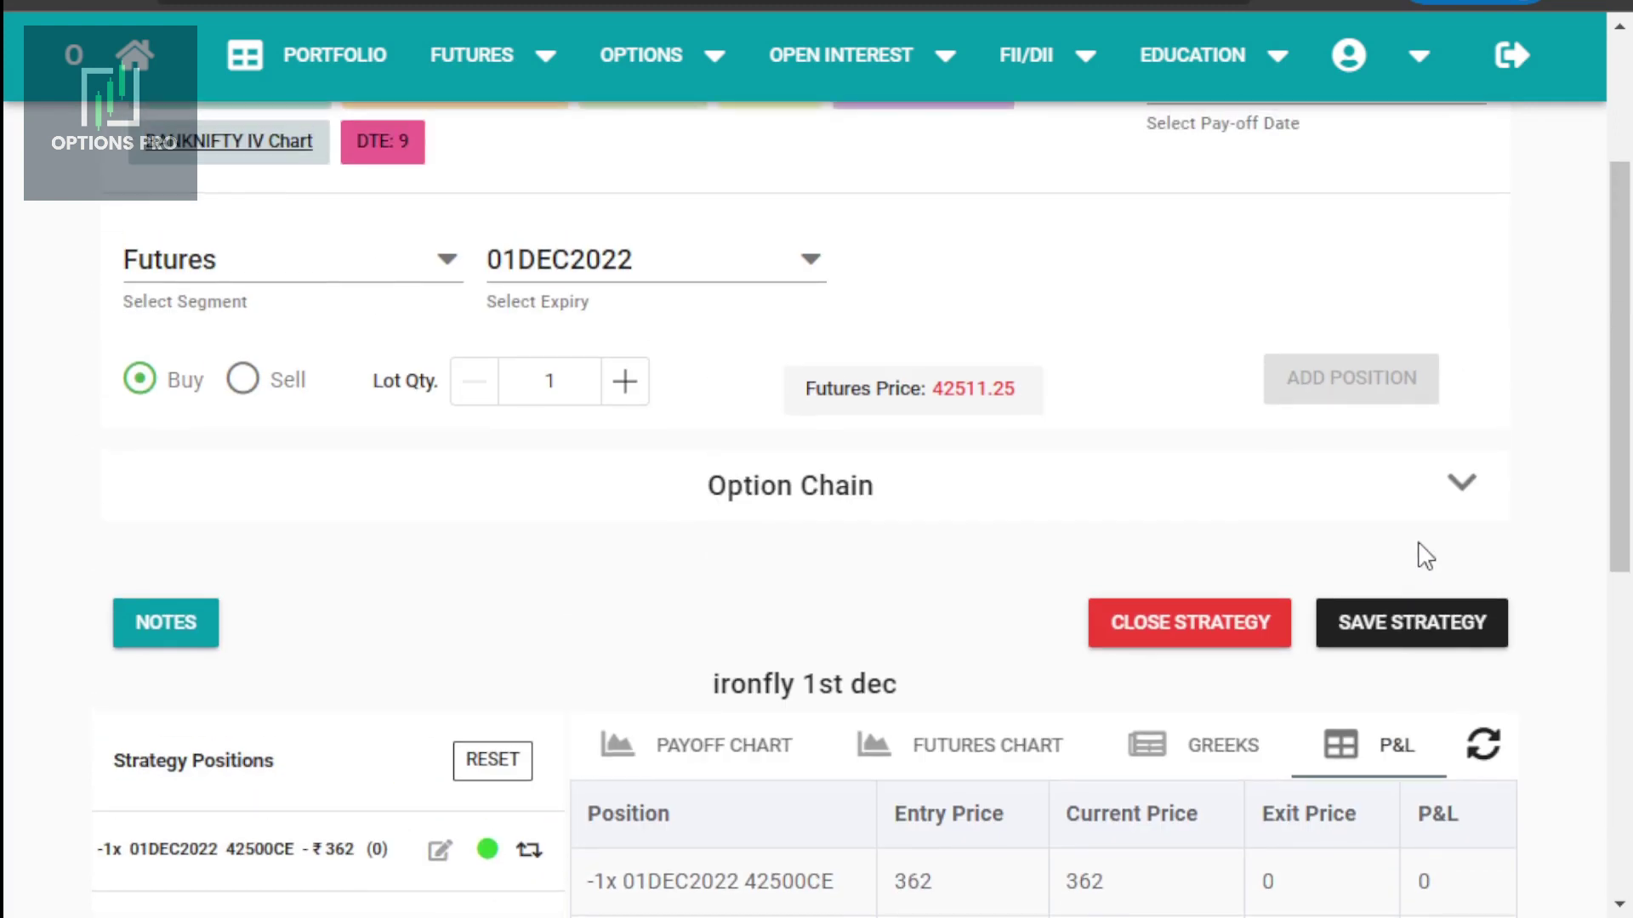
click(1464, 481)
scroll(1466, 477, down, 4)
scroll(1466, 477, down, 4)
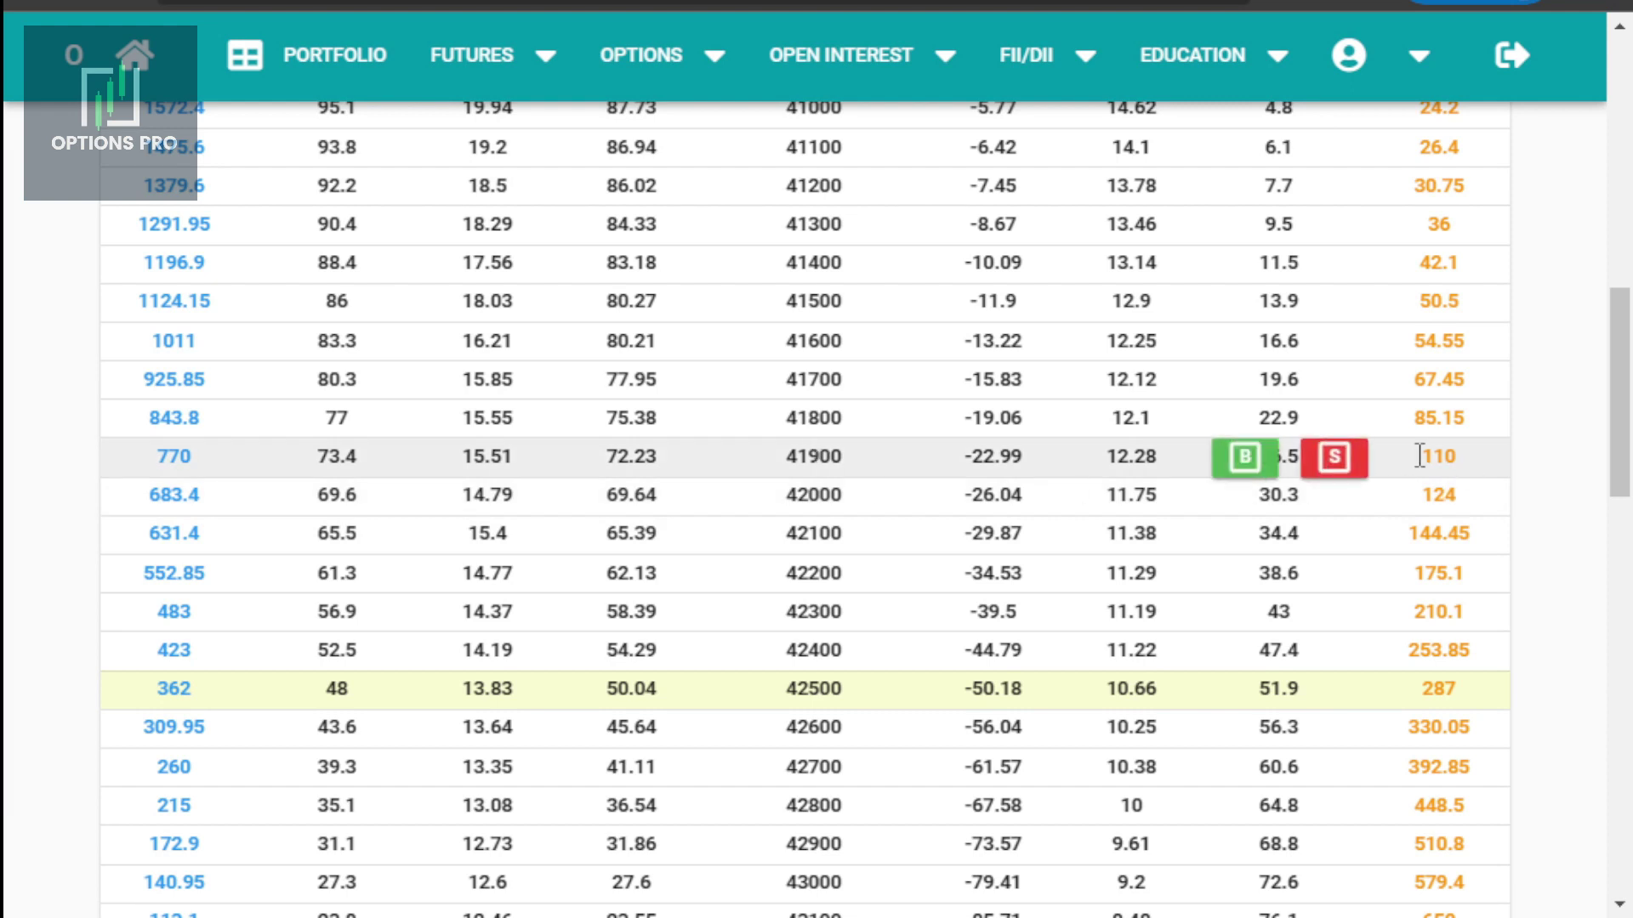
click(1244, 459)
click(1013, 701)
Add a one-lot buy of the 43100CE at 113.1, then collapse the option chain.
scroll(850, 680, down, 3)
scroll(510, 680, down, 2)
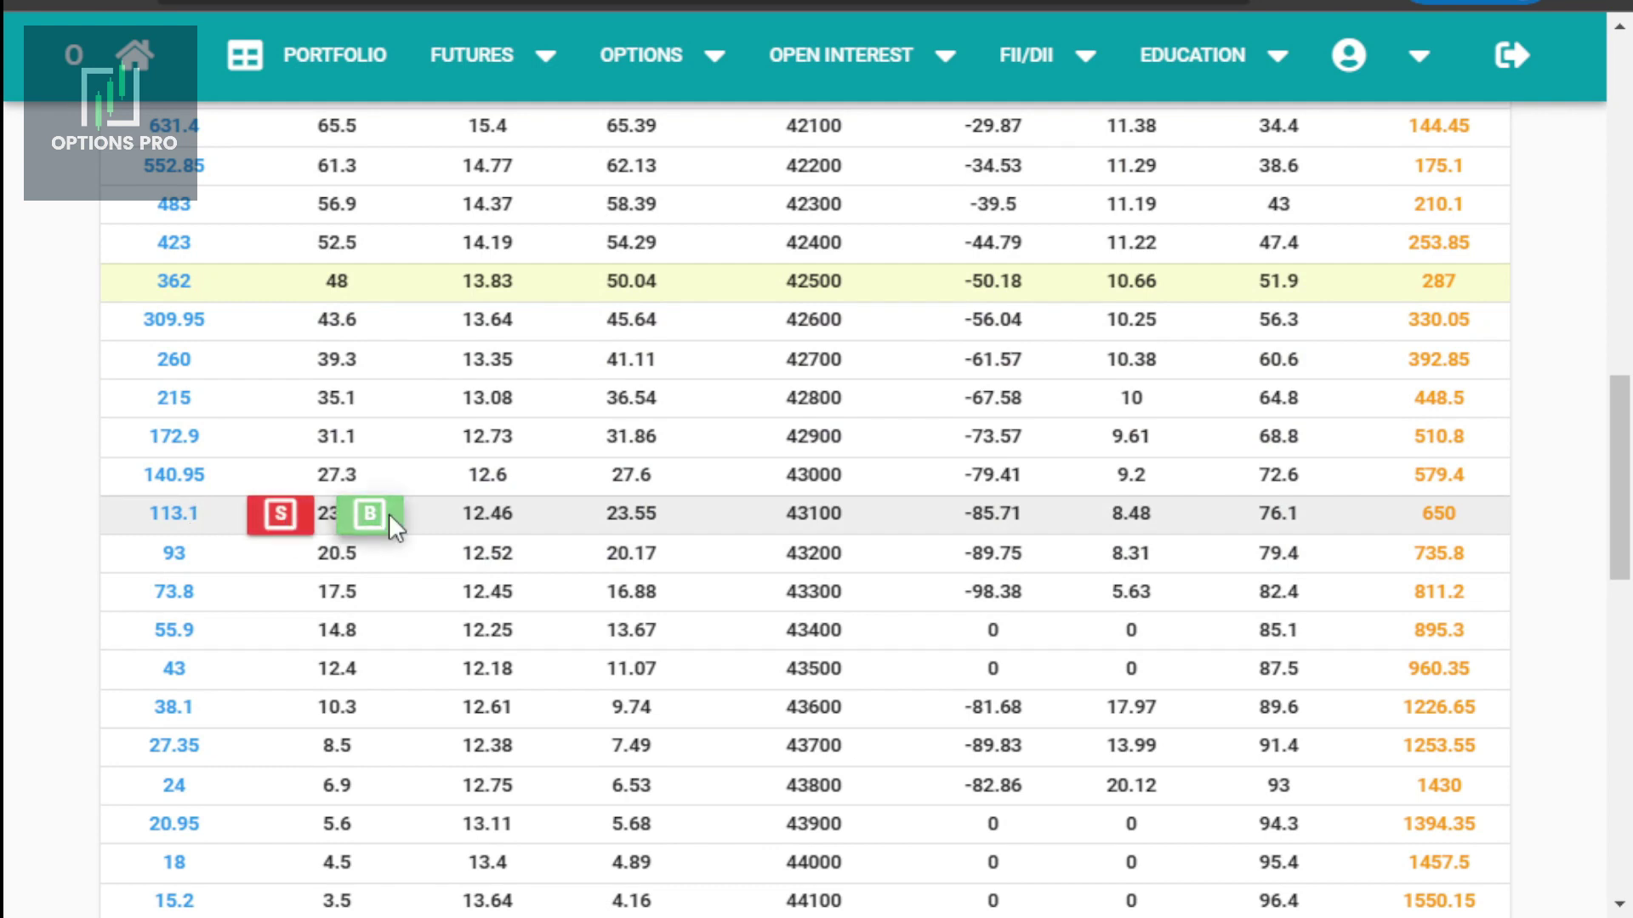
click(368, 513)
click(985, 655)
scroll(991, 649, up, 3)
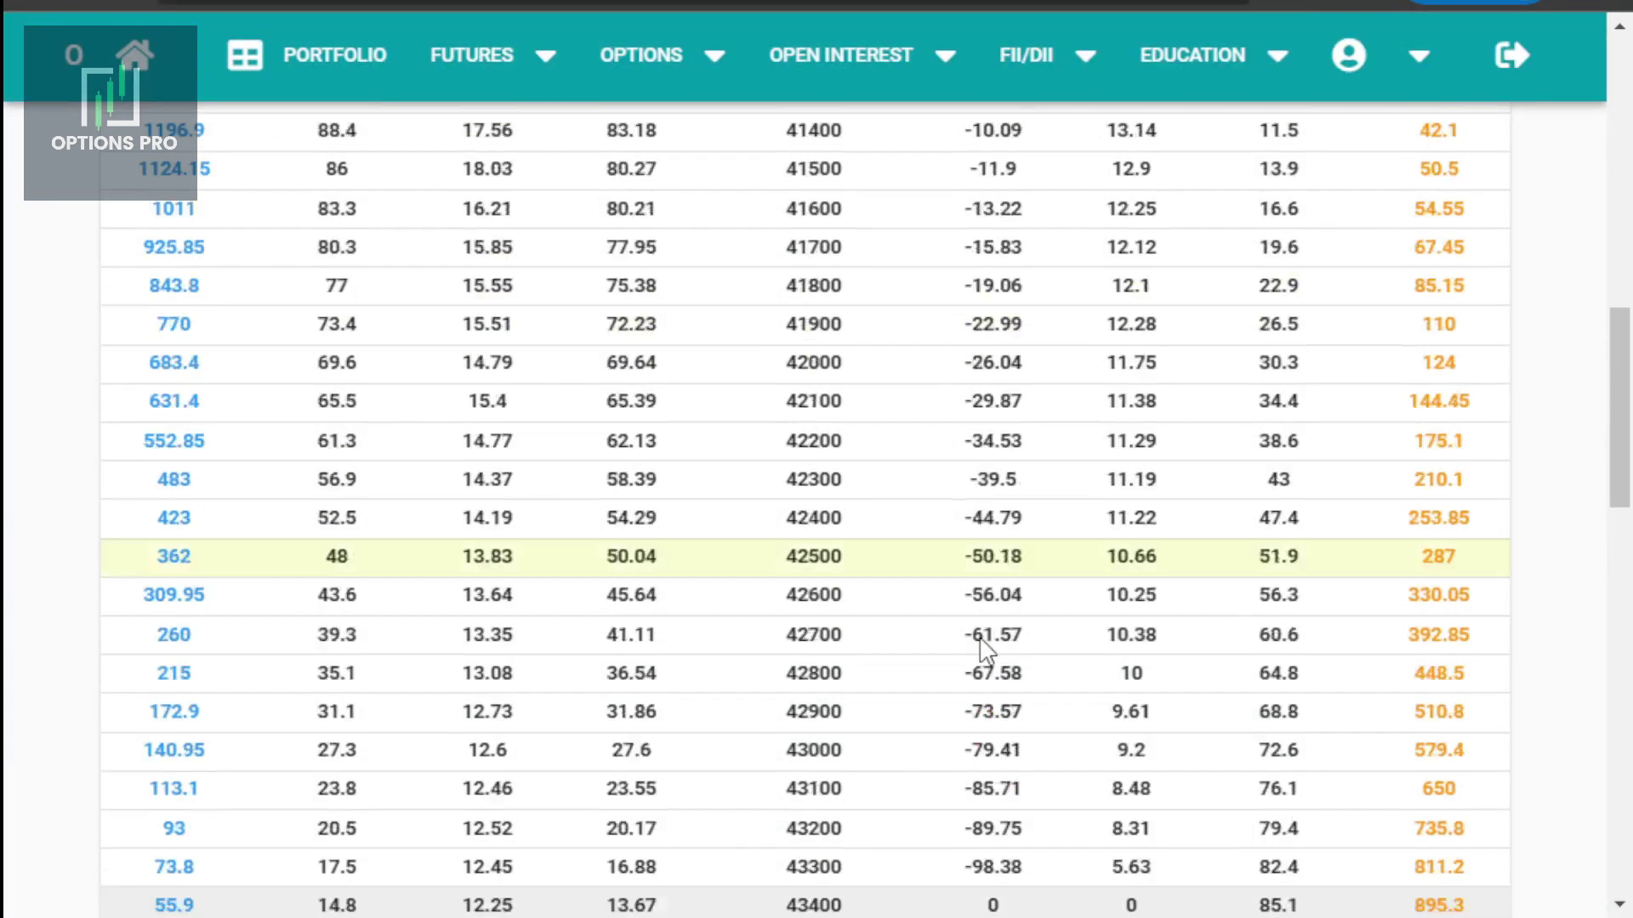
scroll(1190, 638, up, 10)
click(1394, 627)
scroll(1415, 620, down, 5)
scroll(1414, 620, up, 2)
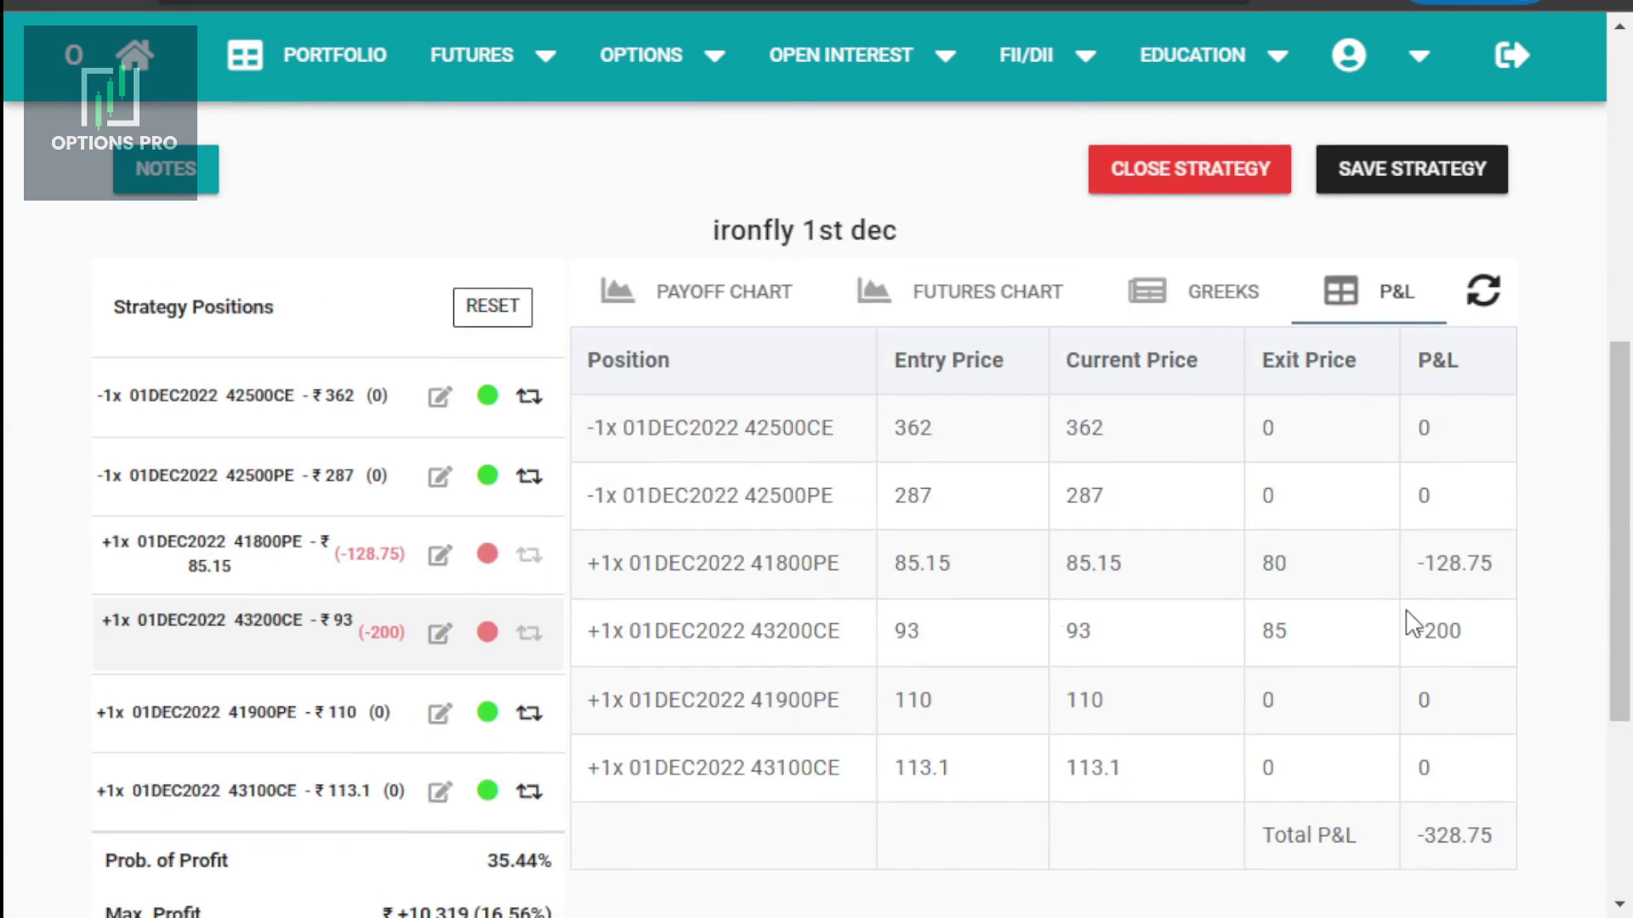
scroll(1446, 634, down, 1)
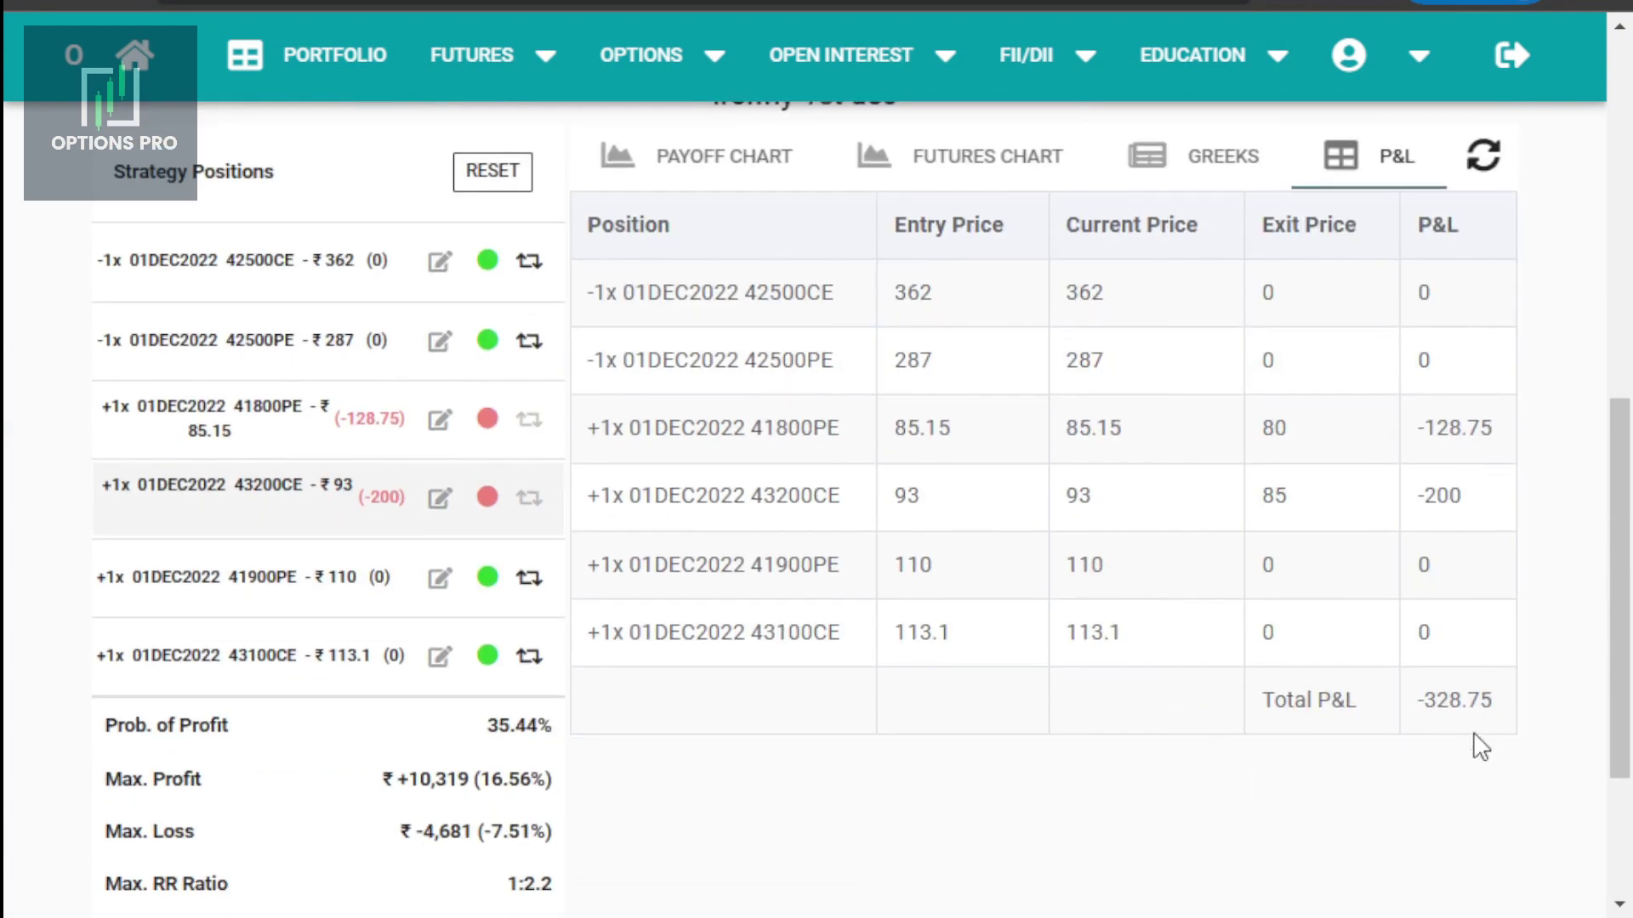
Zoom the adjusted payoff chart to 40205–44839: max profit ₹10,319, max loss ₹4,681.
click(748, 162)
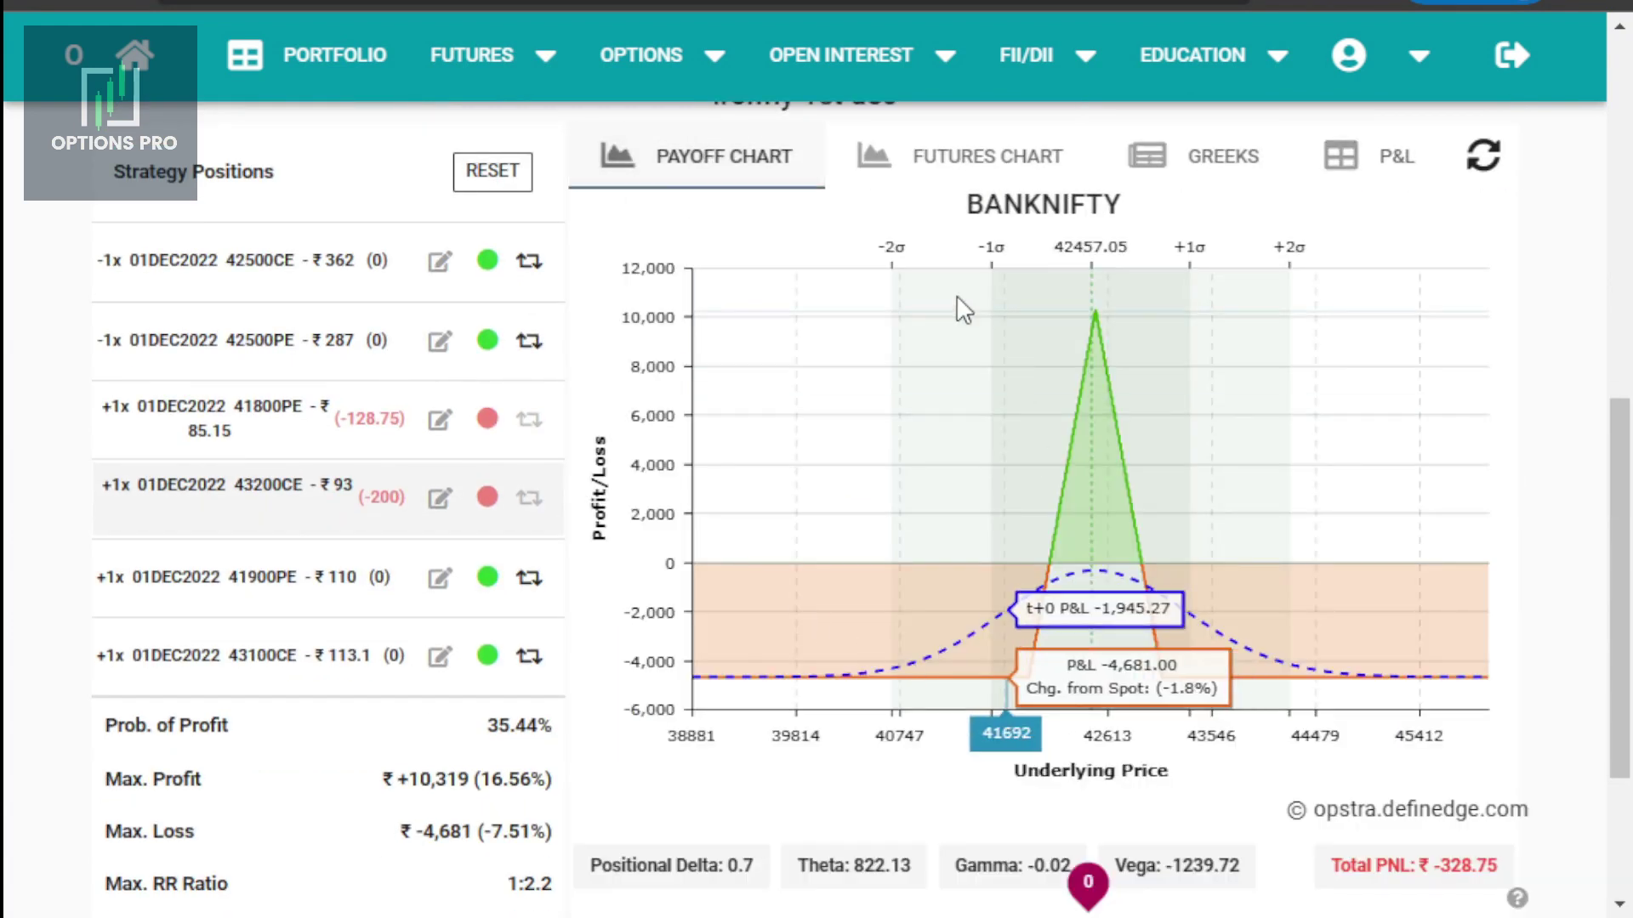
drag(838, 510, 1400, 702)
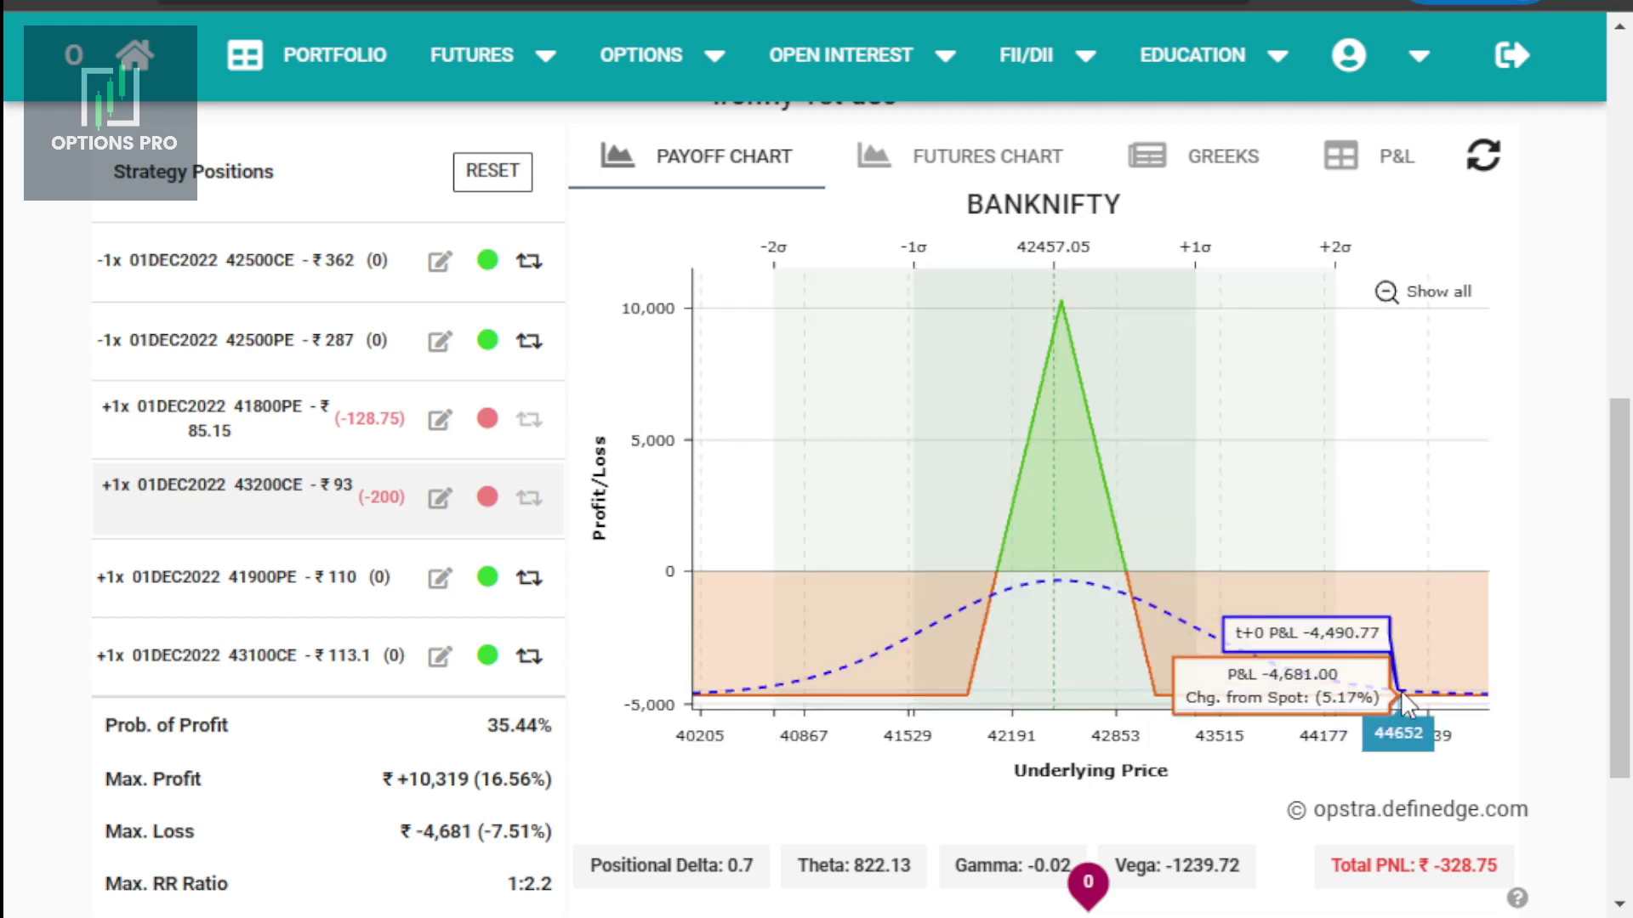
scroll(1292, 540, down, 3)
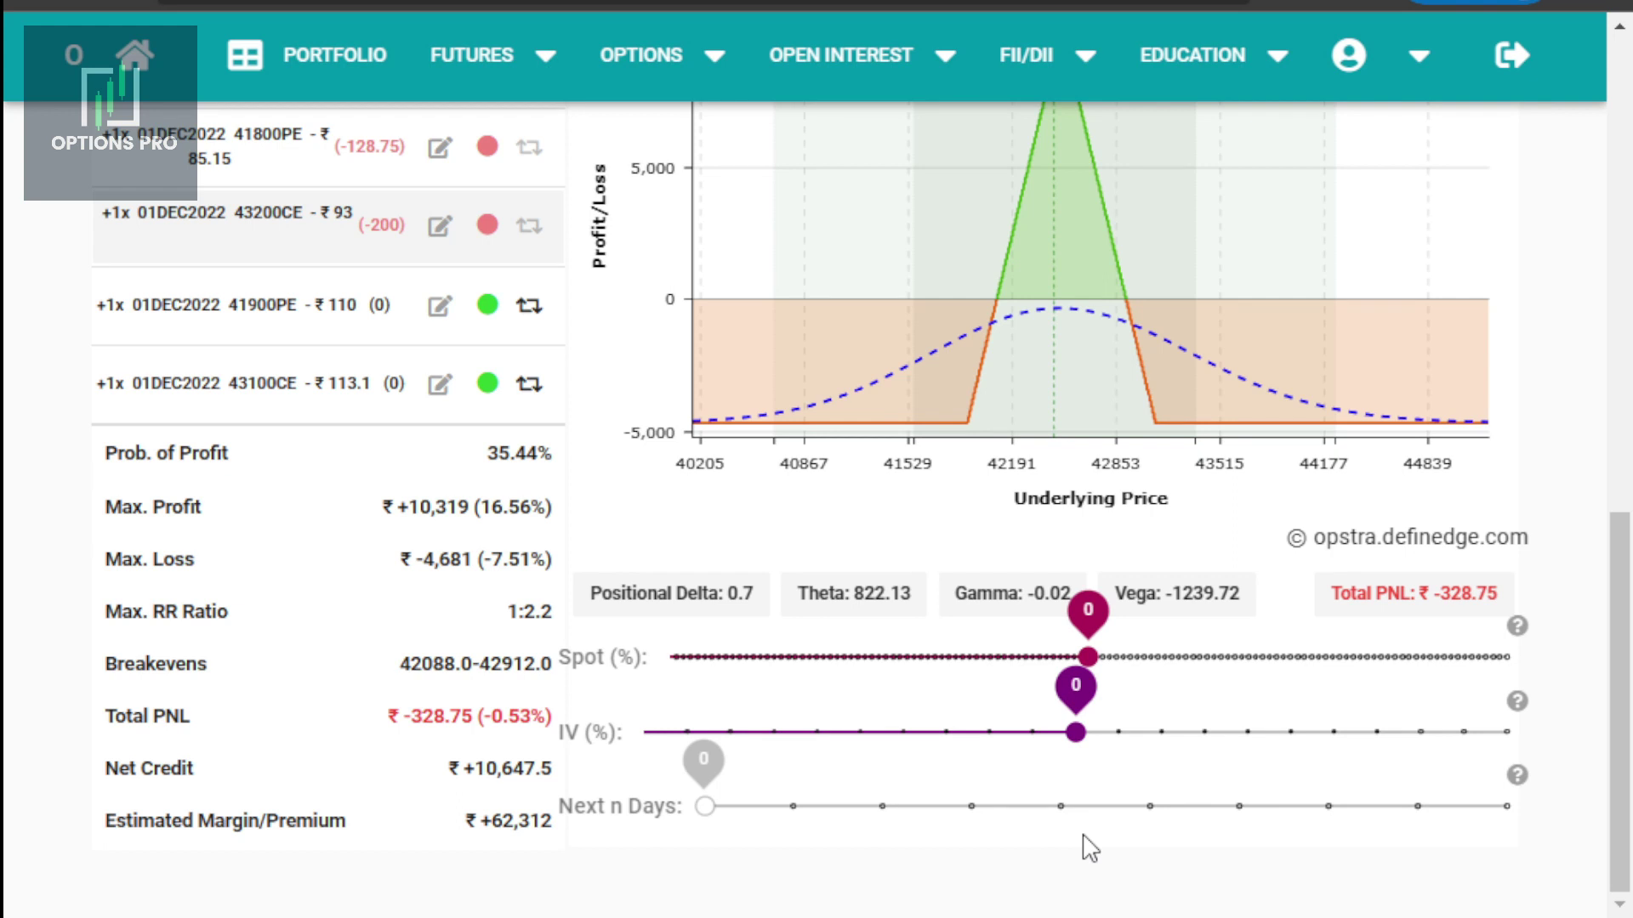
scroll(1089, 848, up, 5)
scroll(1083, 838, up, 5)
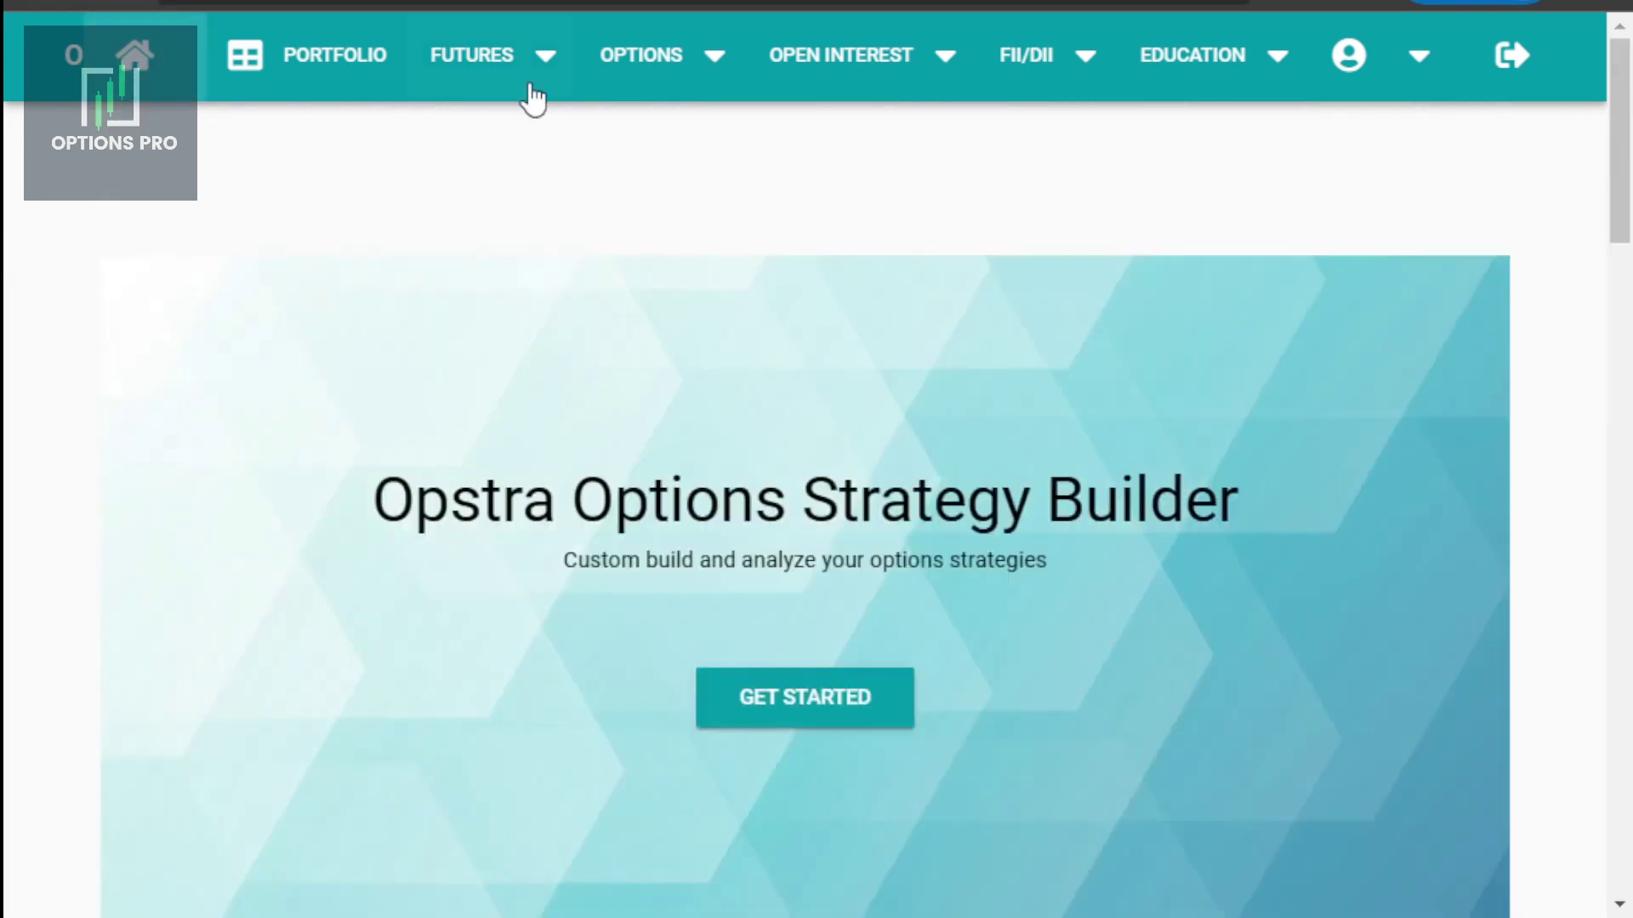
click(540, 61)
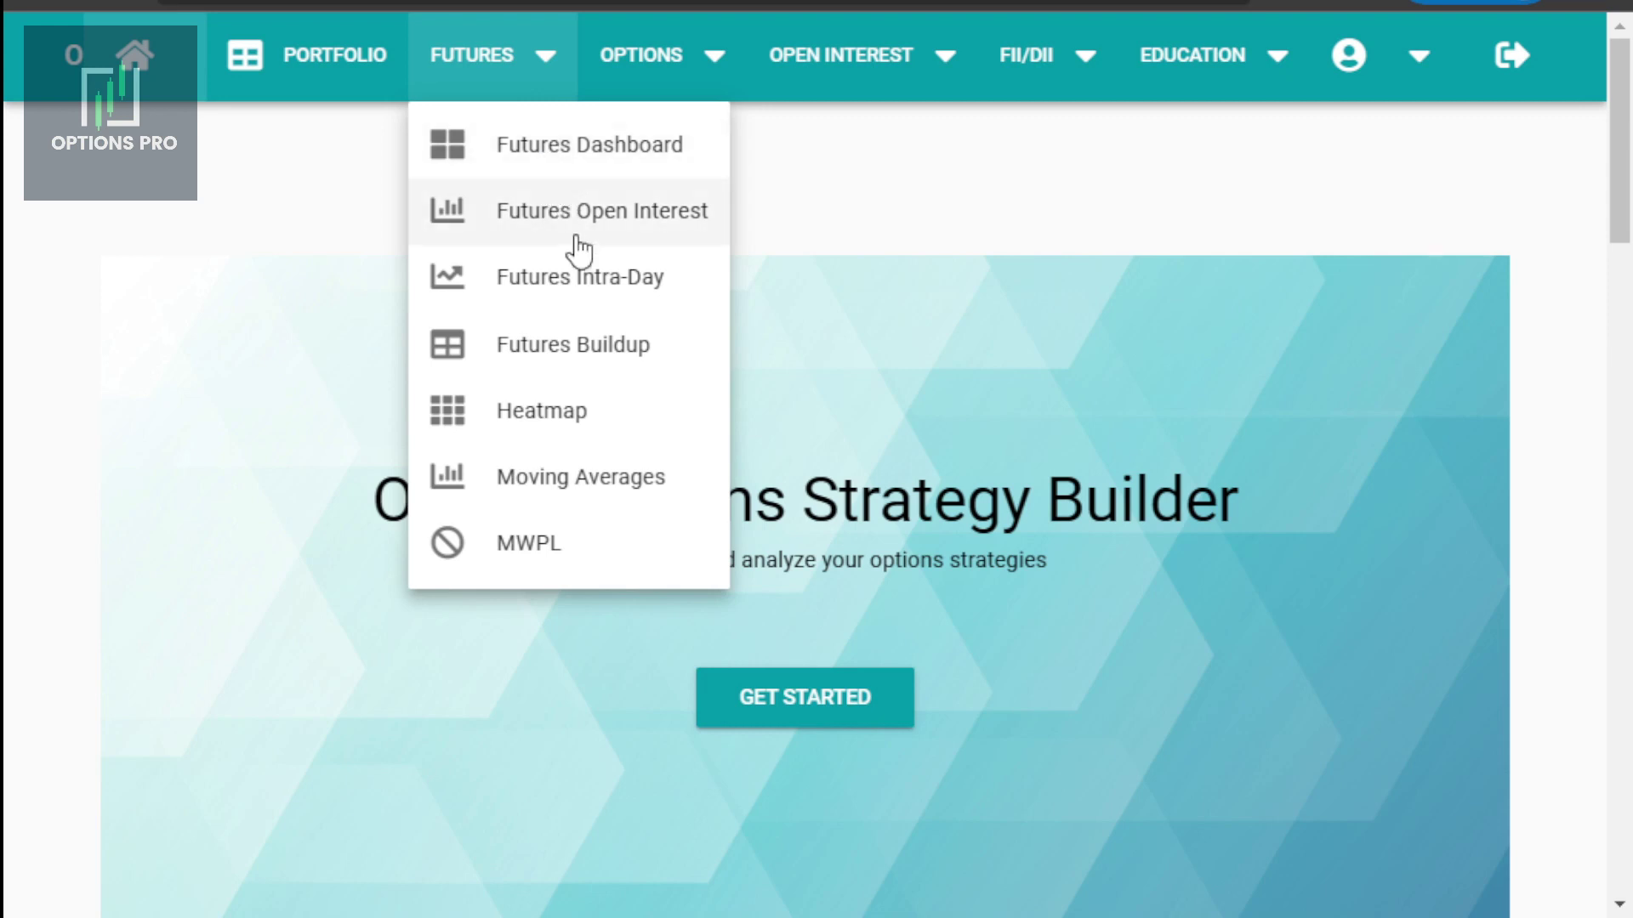
click(656, 66)
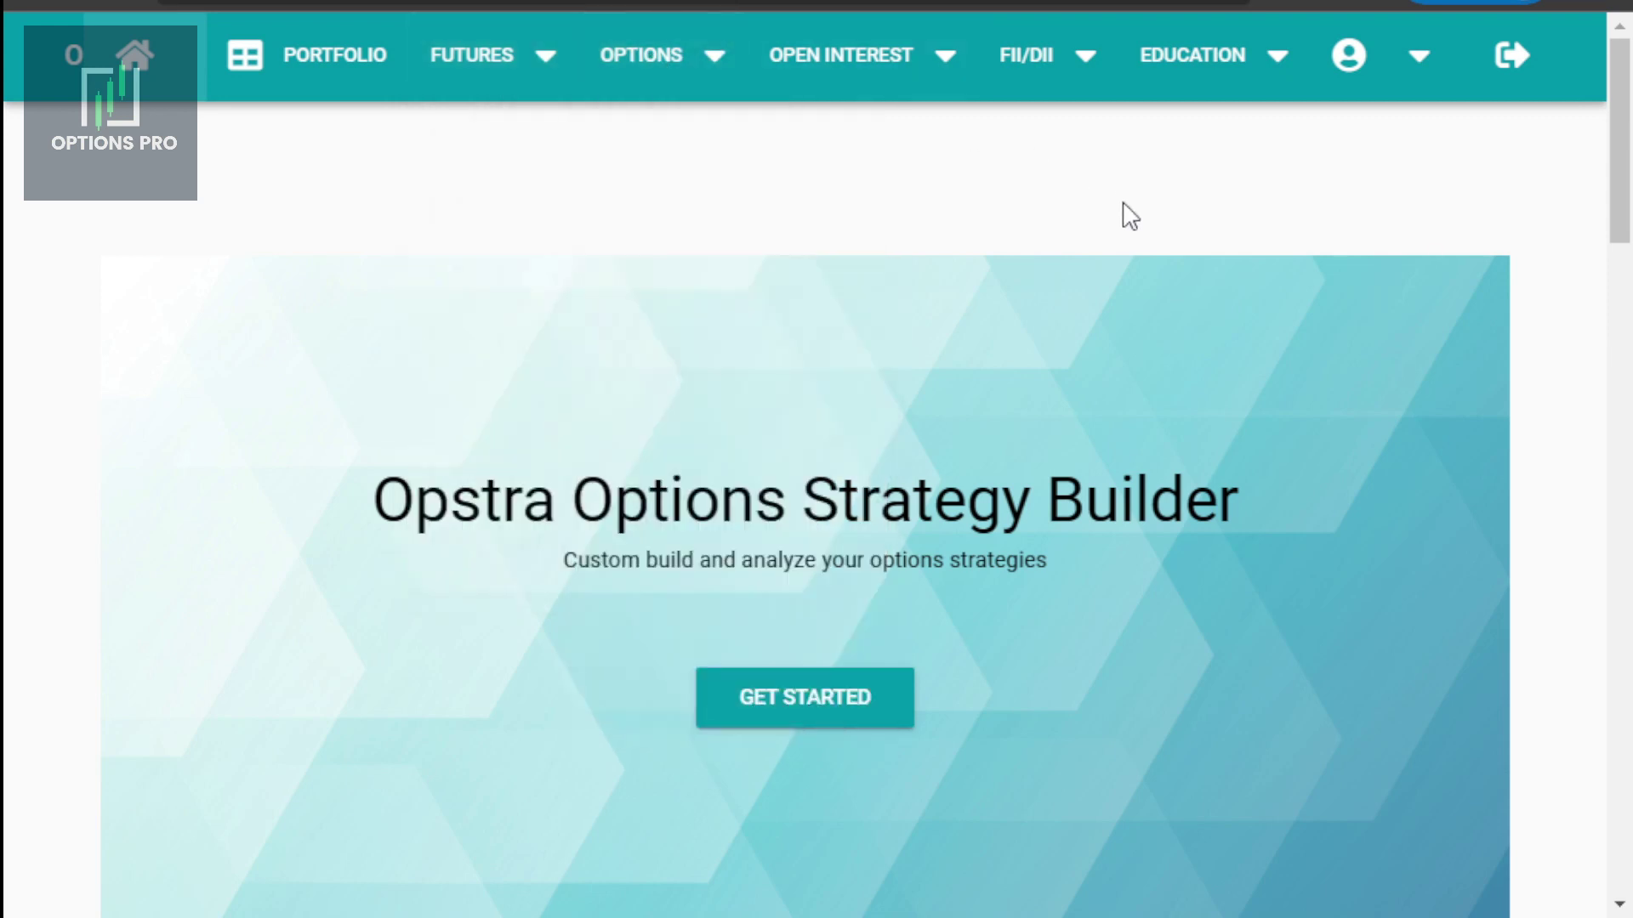
click(936, 68)
click(717, 69)
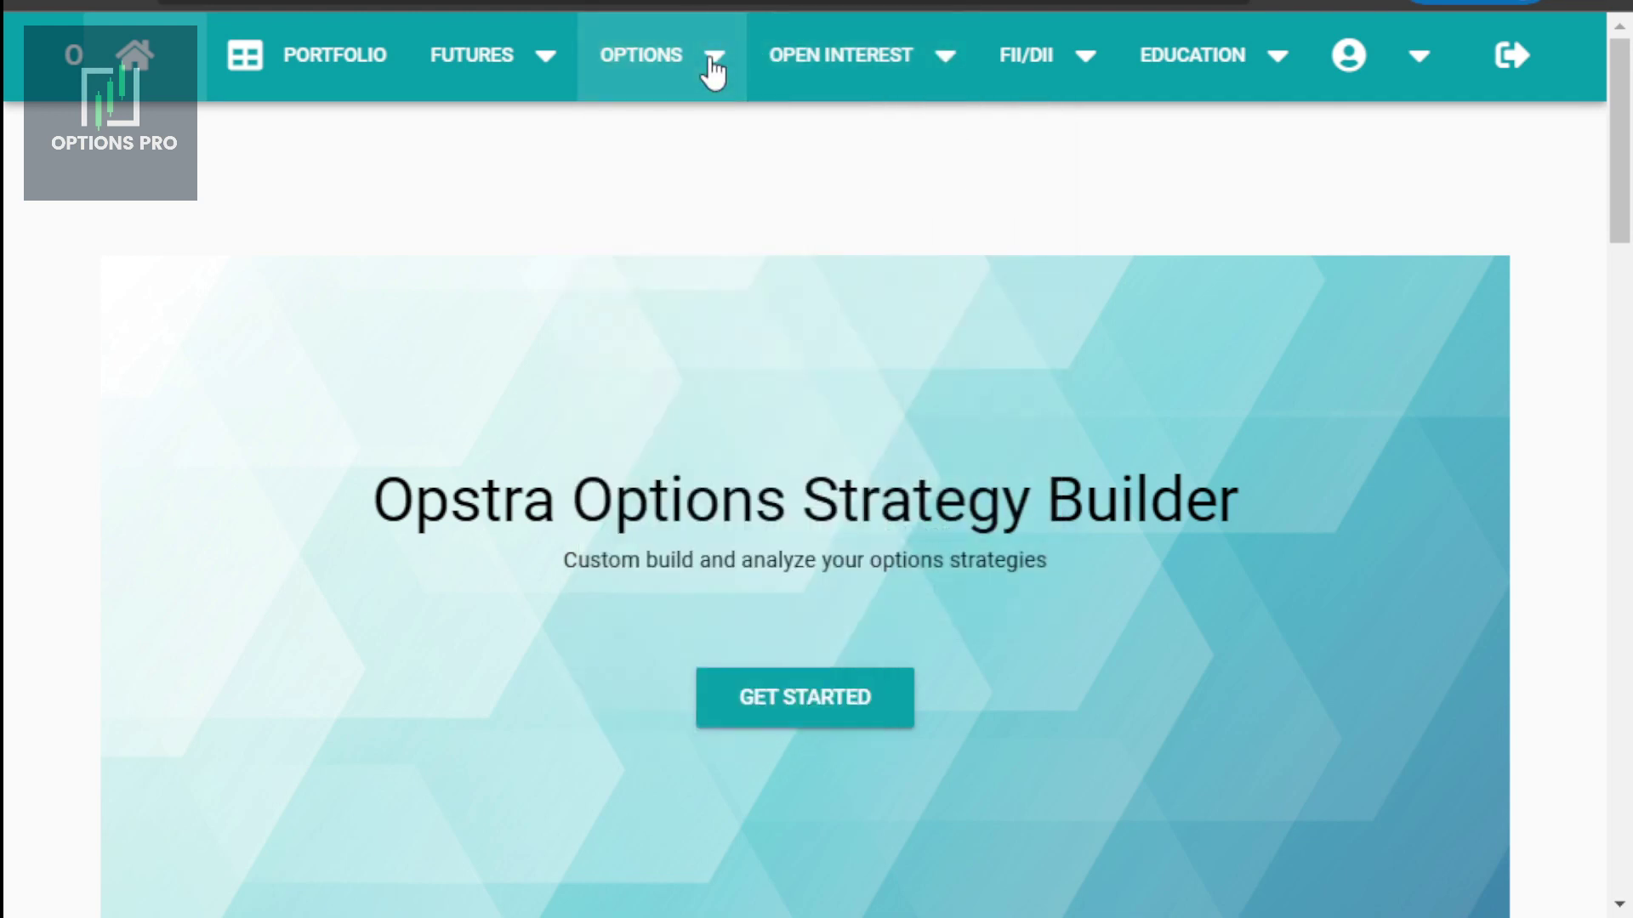